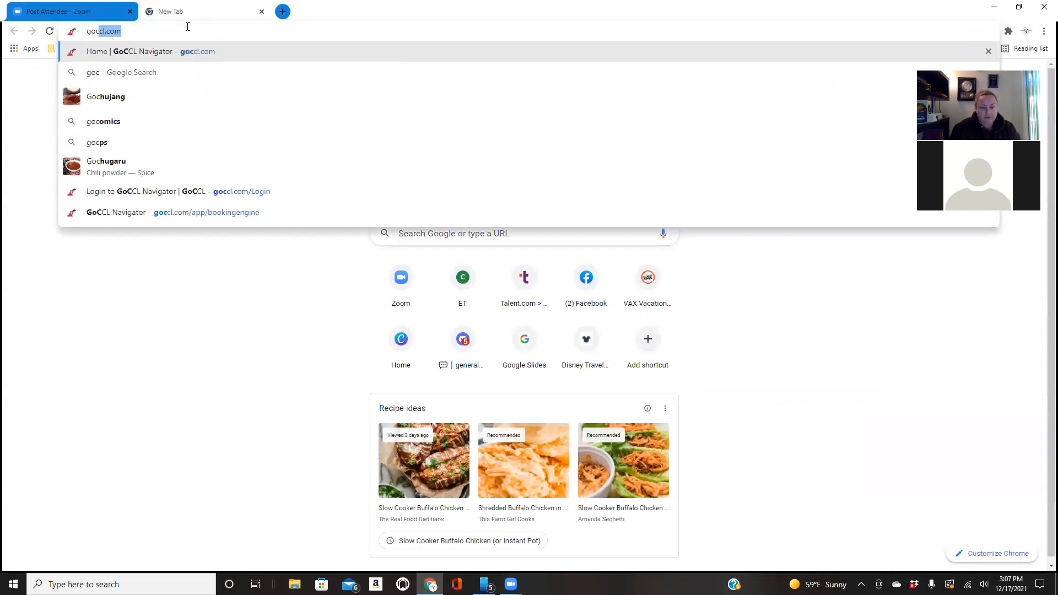
# Sign in to GoCCL Navigator at goccl.com and start creating a new group booking
pyautogui.press('Return')
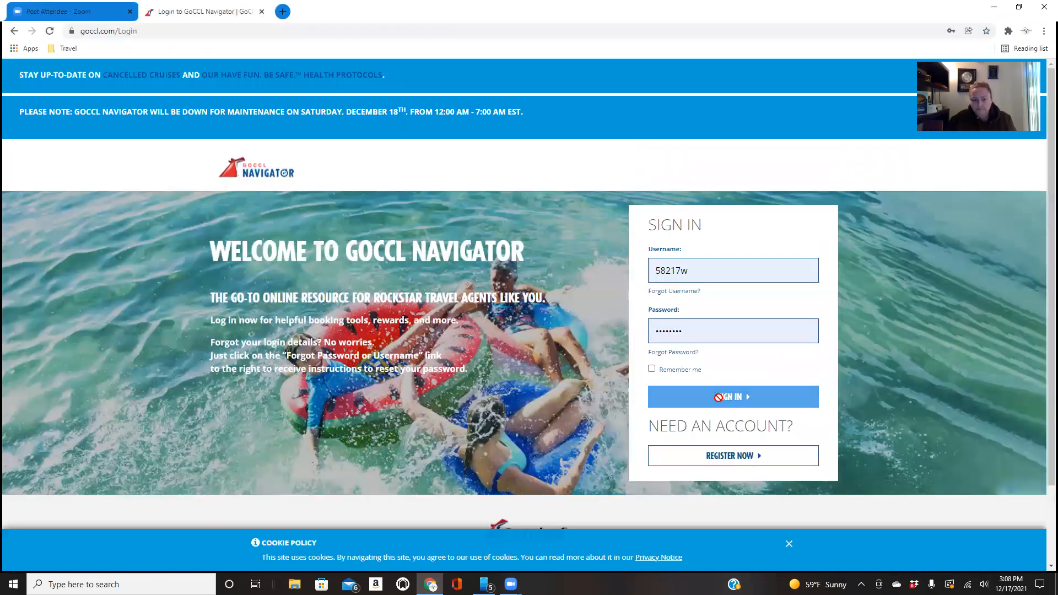
pyautogui.click(720, 403)
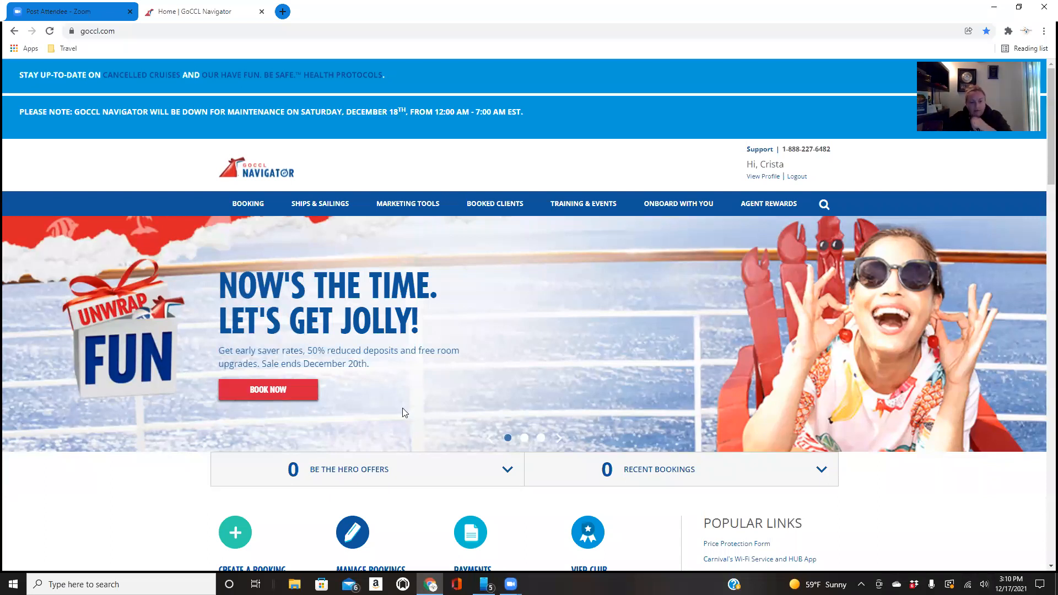
pyautogui.scroll(-2, 444, 416)
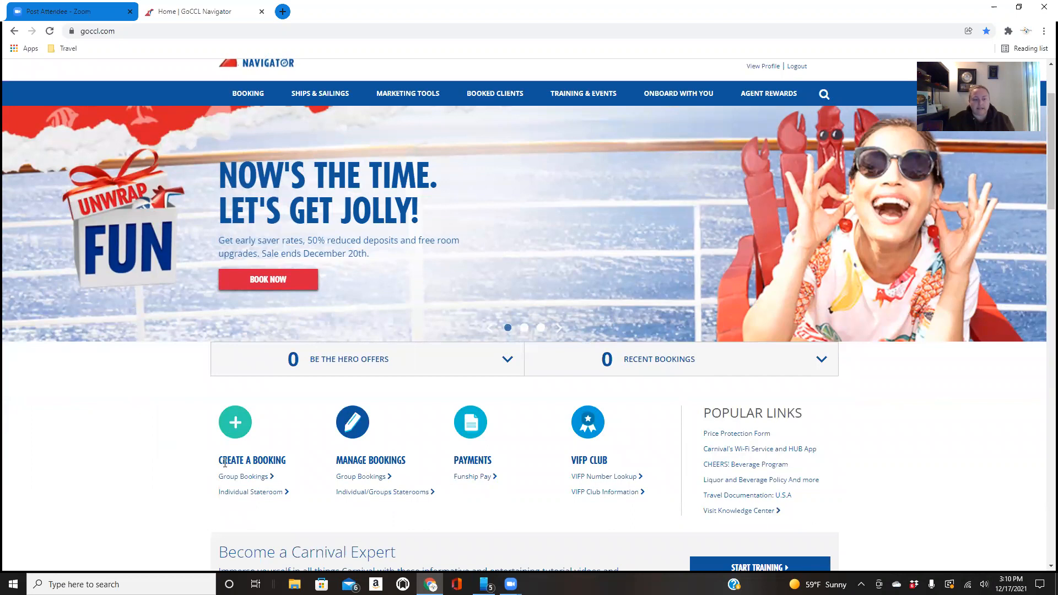
pyautogui.click(249, 477)
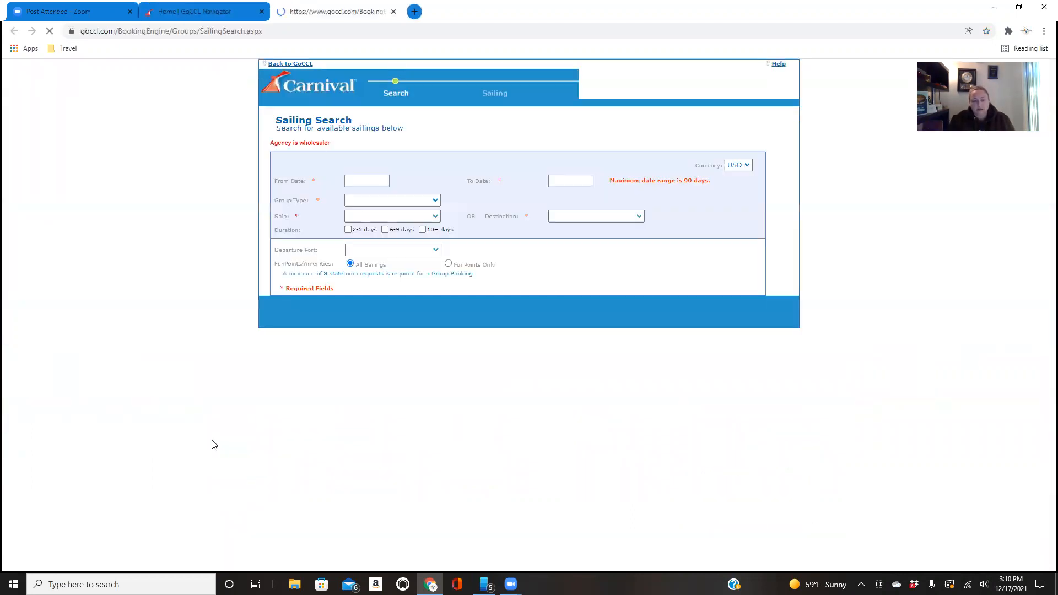
# Set the sailing search dates from Mar 06, 2022 to Apr 05, 2022 and the group type to AFFINITY GROUP
pyautogui.click(385, 182)
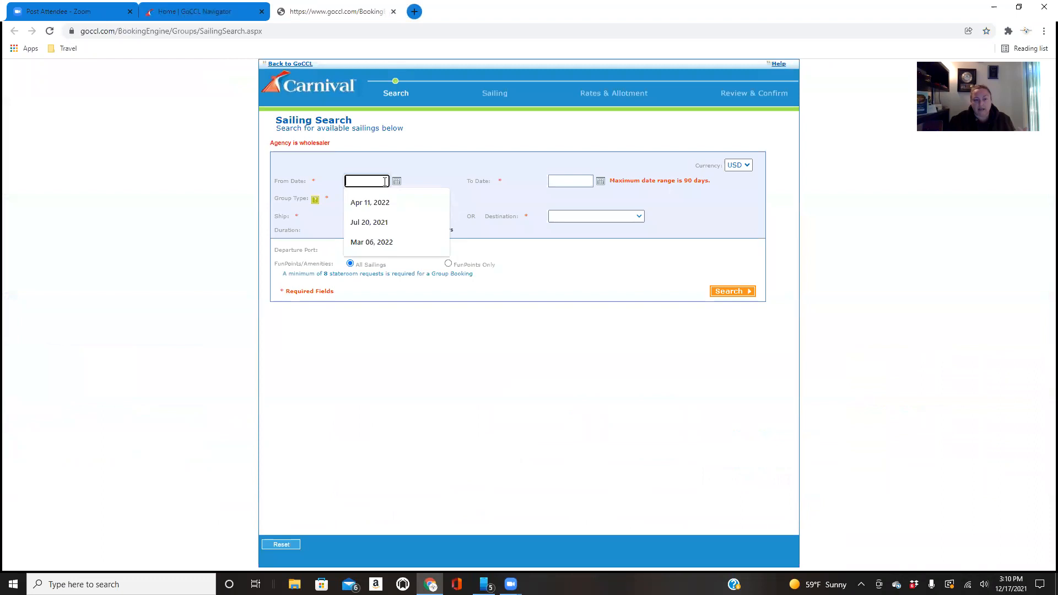
pyautogui.click(371, 242)
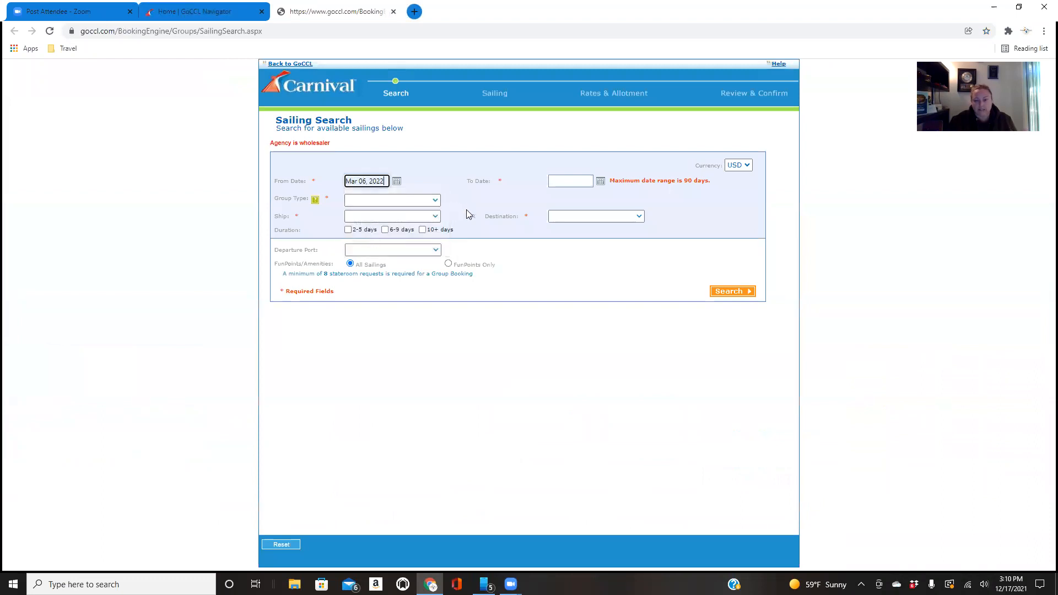
pyautogui.click(562, 182)
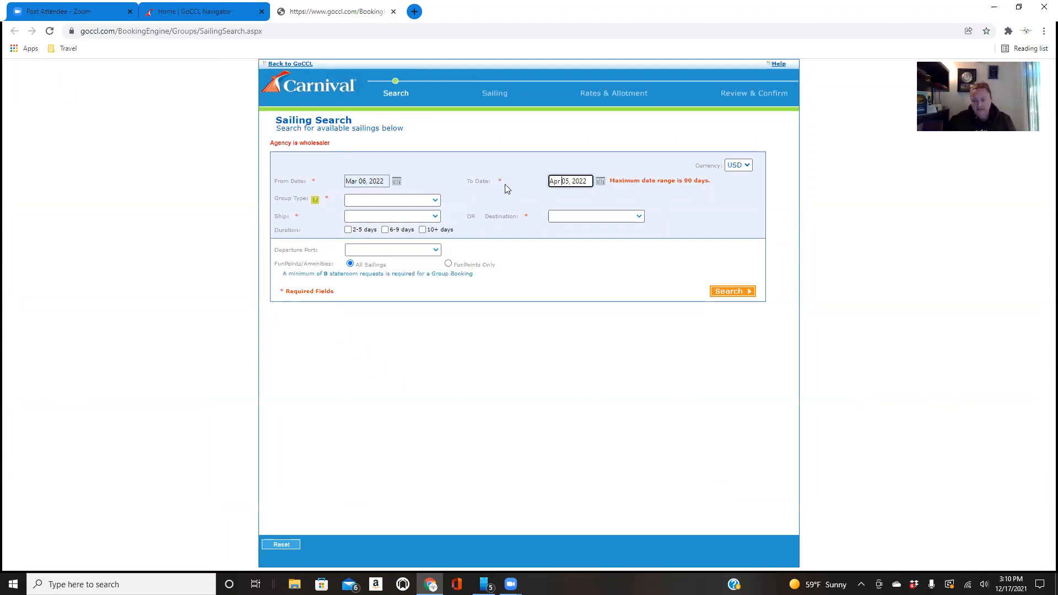
pyautogui.click(418, 202)
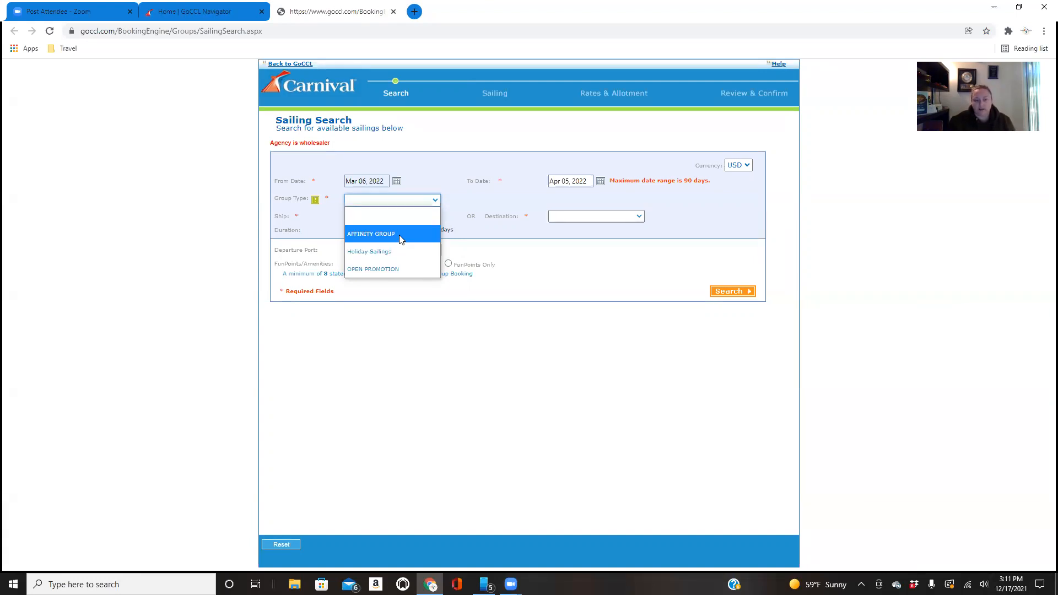
pyautogui.click(399, 235)
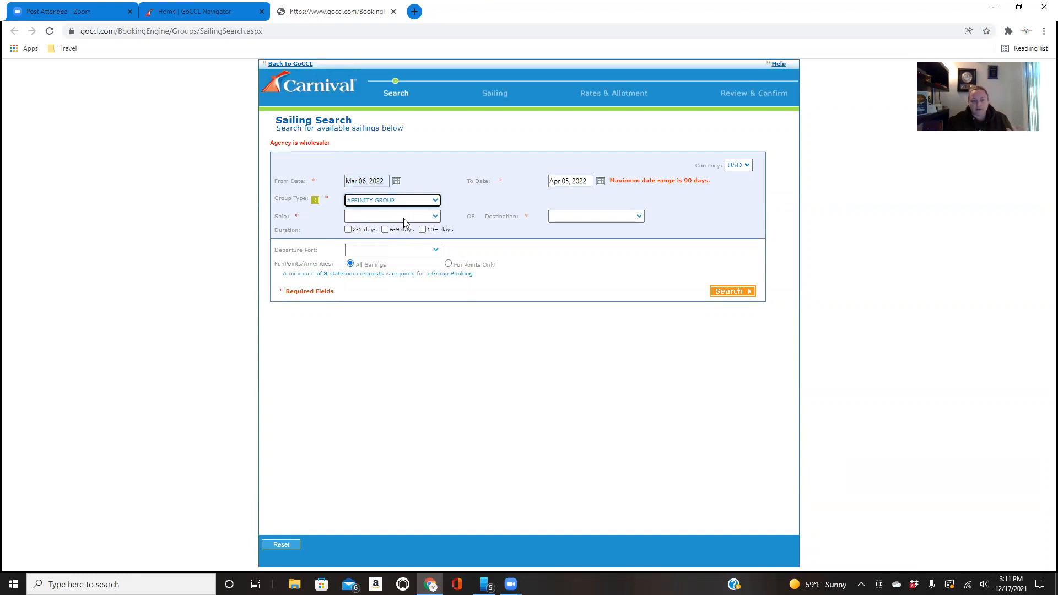
# Limit the sailing search to Carnival Panorama, the Mexican Riviera destination and a duration of 6-9 days
pyautogui.click(404, 219)
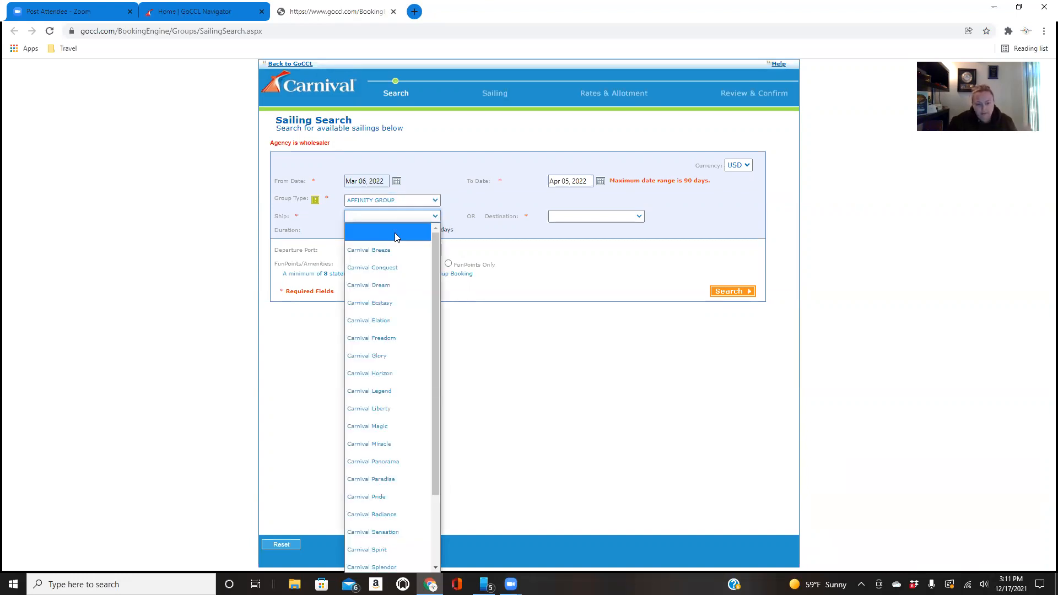
pyautogui.click(395, 462)
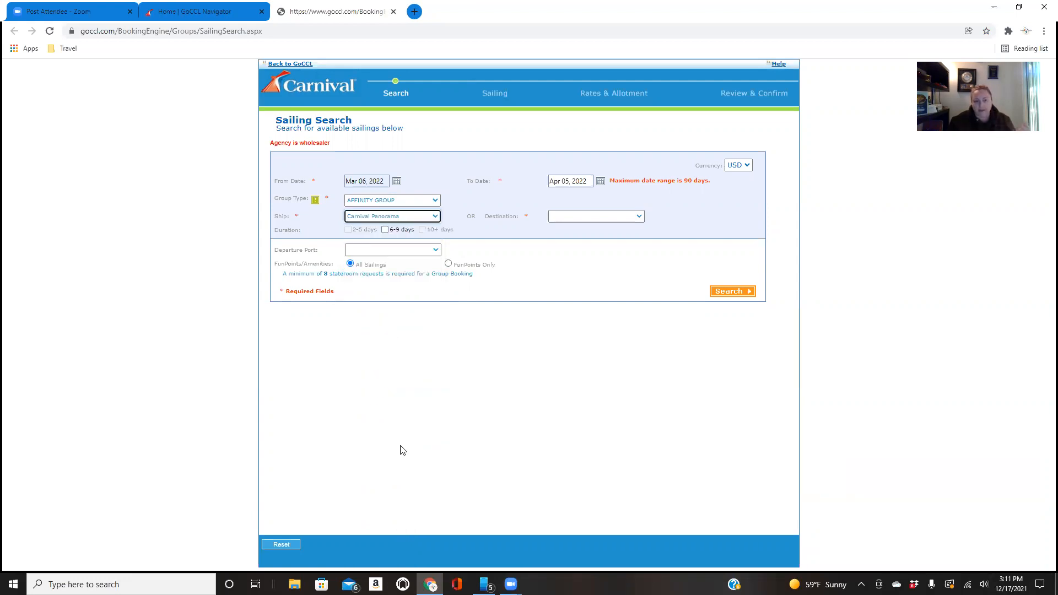
pyautogui.click(569, 220)
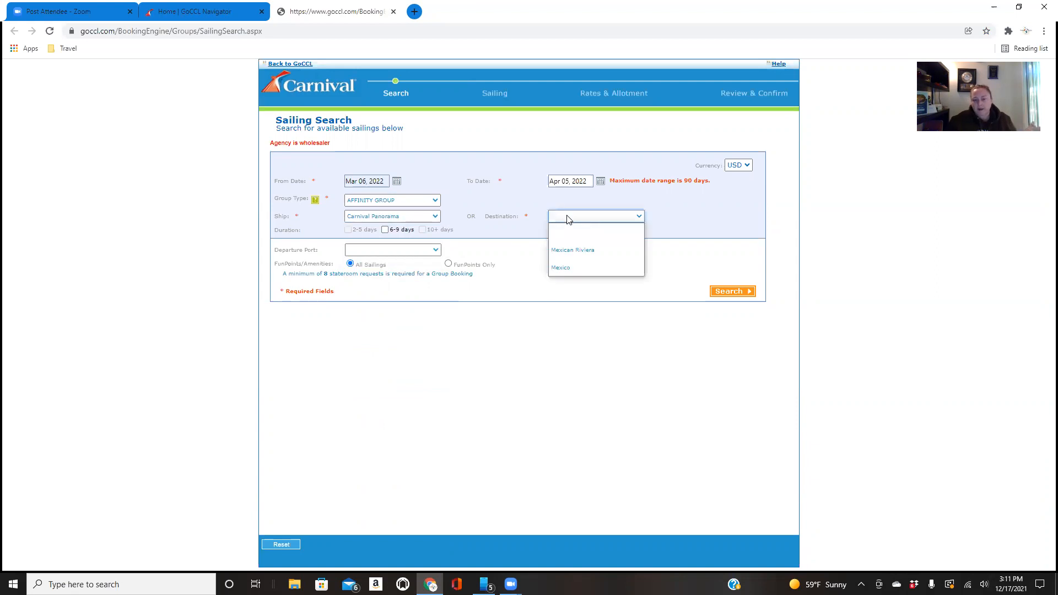
pyautogui.click(570, 250)
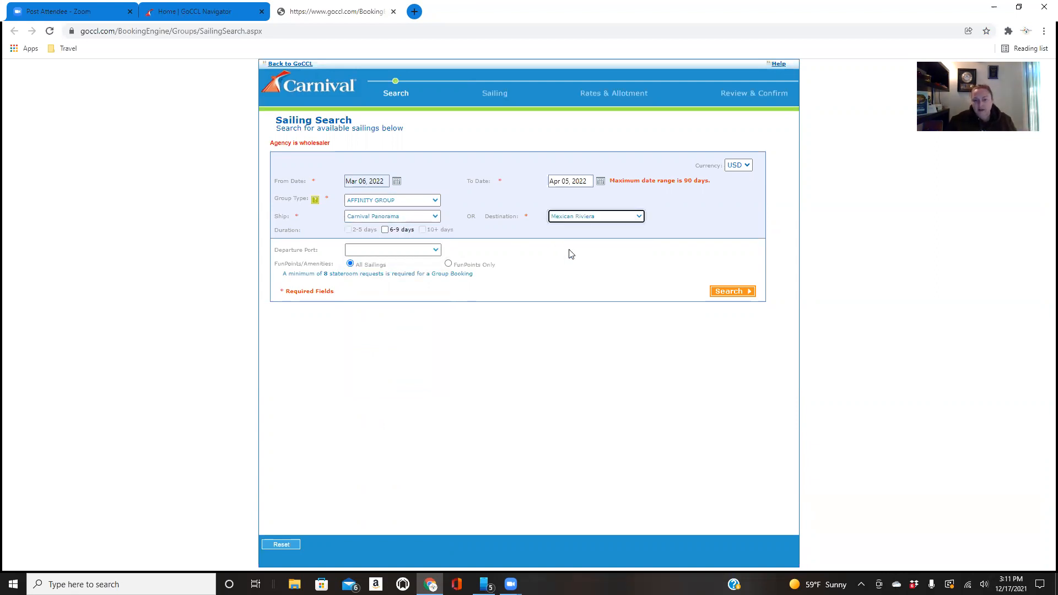
pyautogui.click(385, 230)
# Set the departure port to Los Angeles, CA and run the sailing search
pyautogui.click(390, 251)
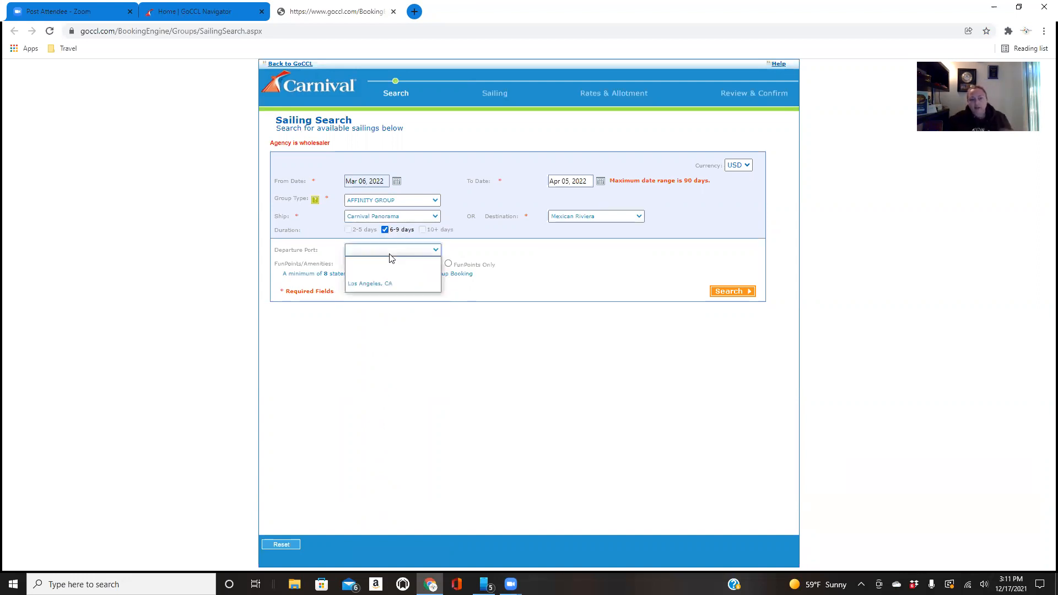
pyautogui.click(390, 285)
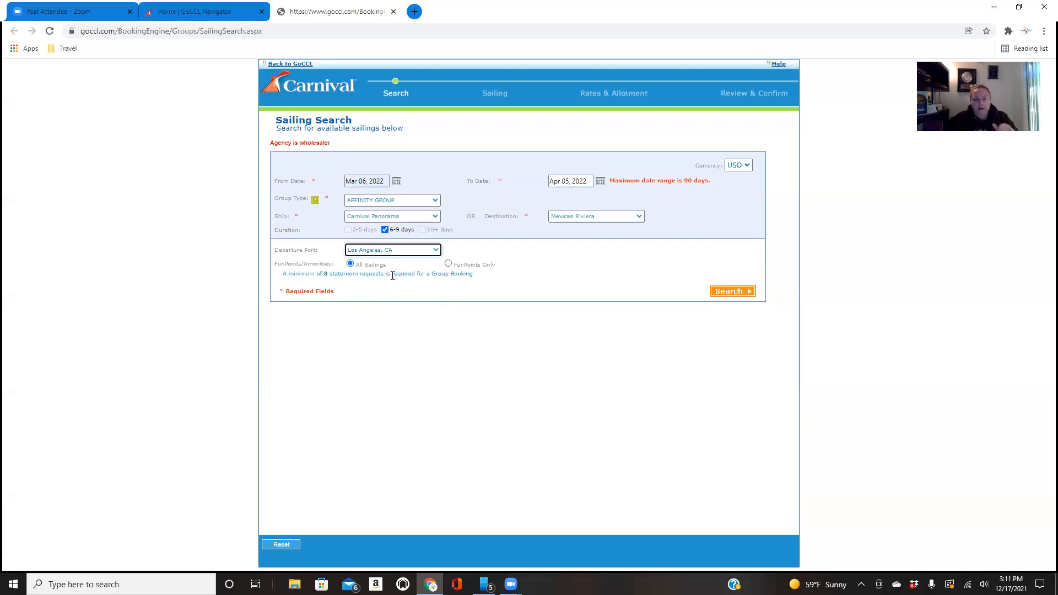
pyautogui.click(732, 293)
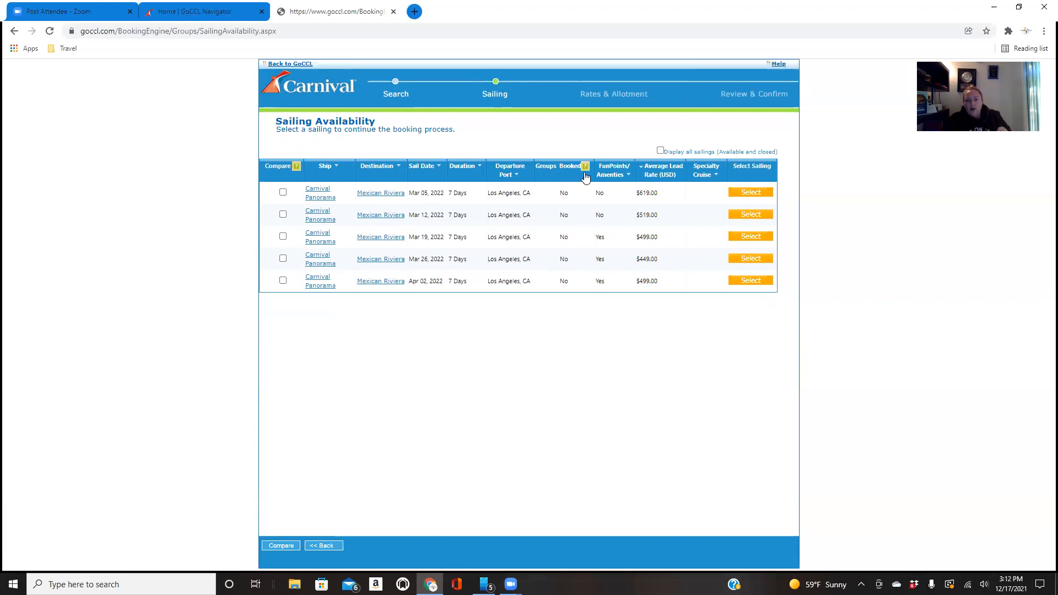
# Select the Mar 26, 2022 Carnival Panorama sailing for the group
pyautogui.moveTo(586, 173)
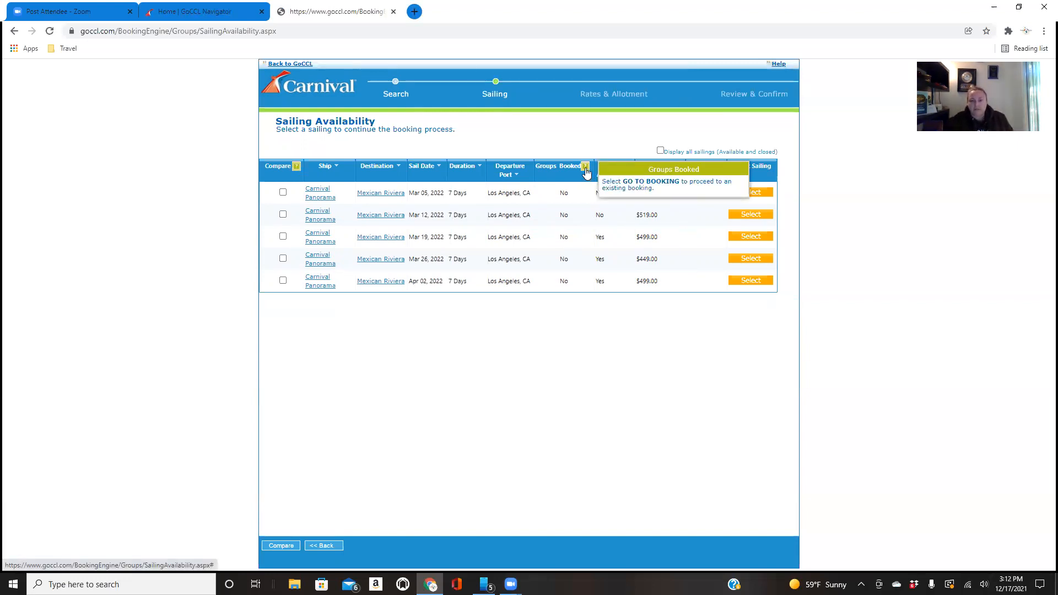
pyautogui.moveTo(297, 169)
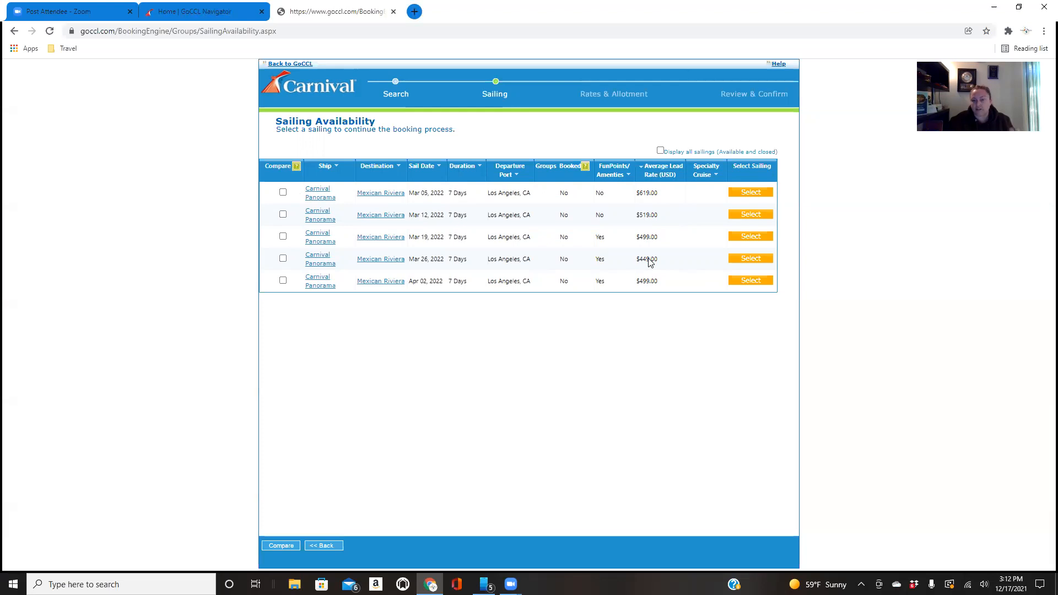
pyautogui.click(748, 260)
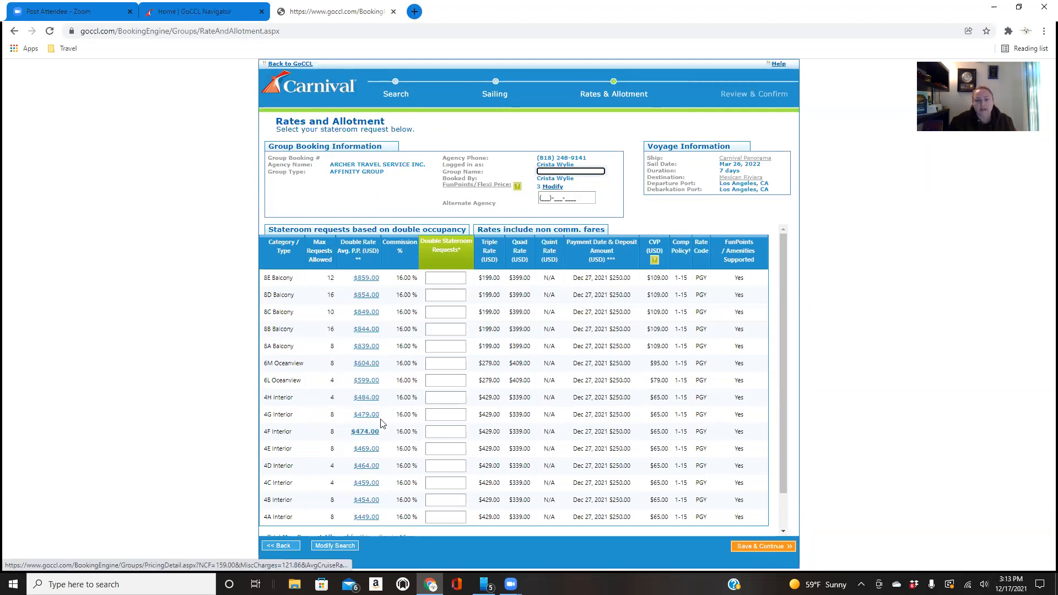
# Request 5 staterooms in 8C Balcony, 5 in 6M Oceanview and 6 in 4E Interior
pyautogui.scroll(-1, 369, 367)
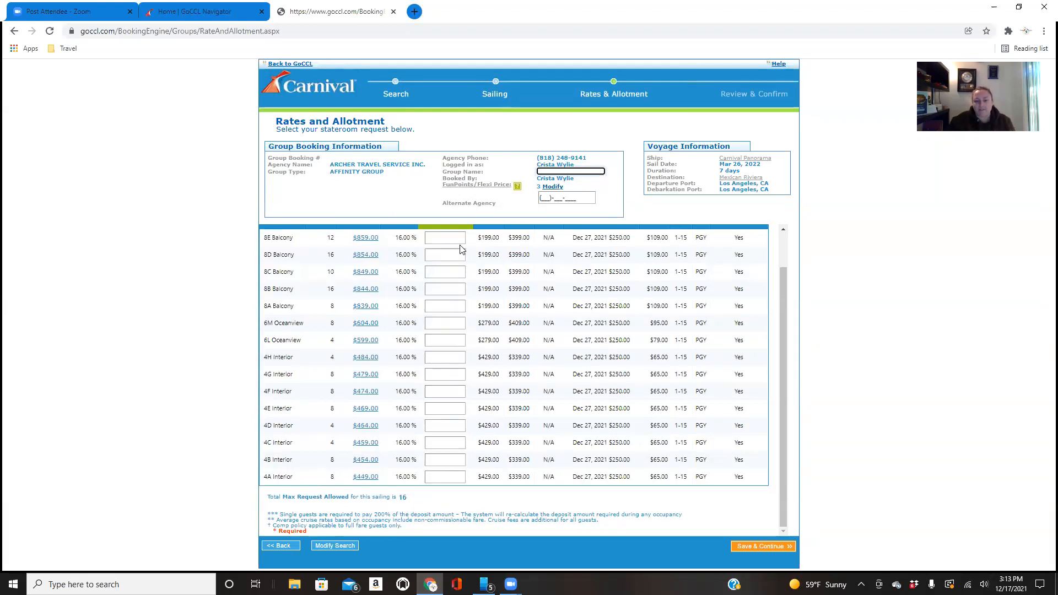
pyautogui.click(442, 272)
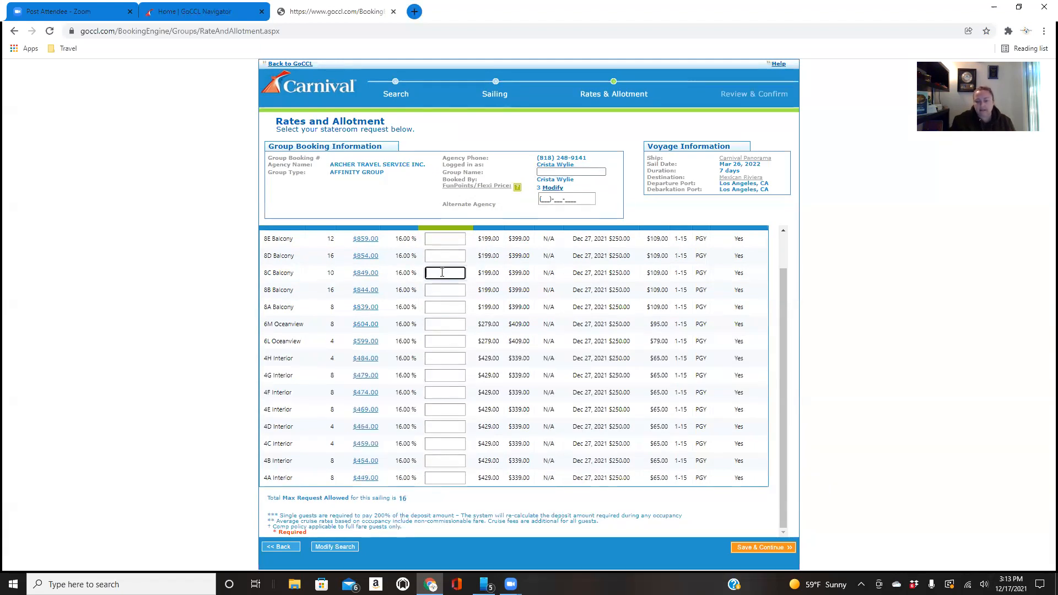
pyautogui.click(435, 324)
pyautogui.write('5')
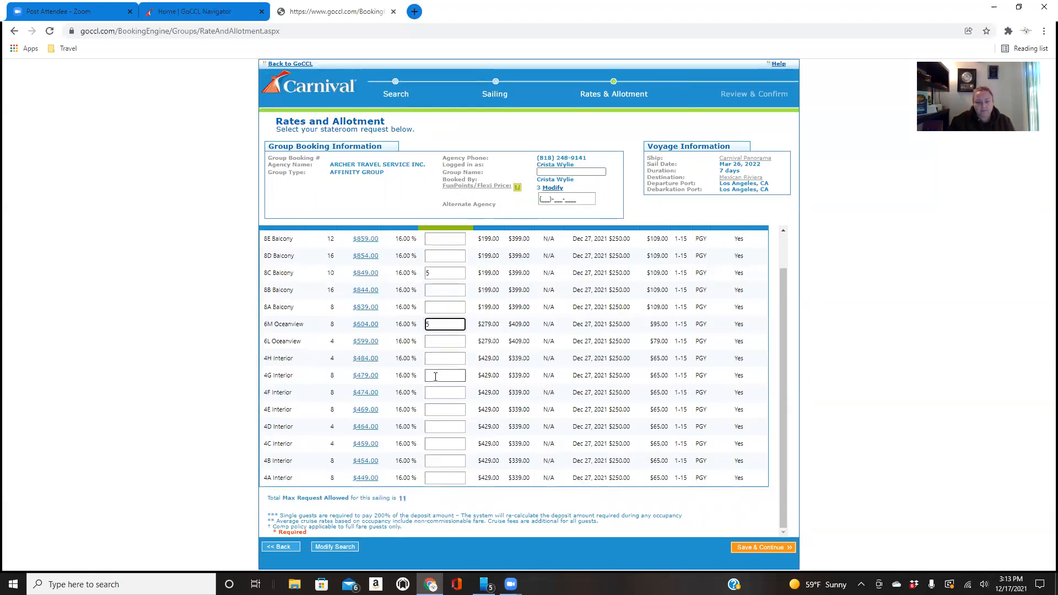
pyautogui.click(437, 411)
pyautogui.write('6')
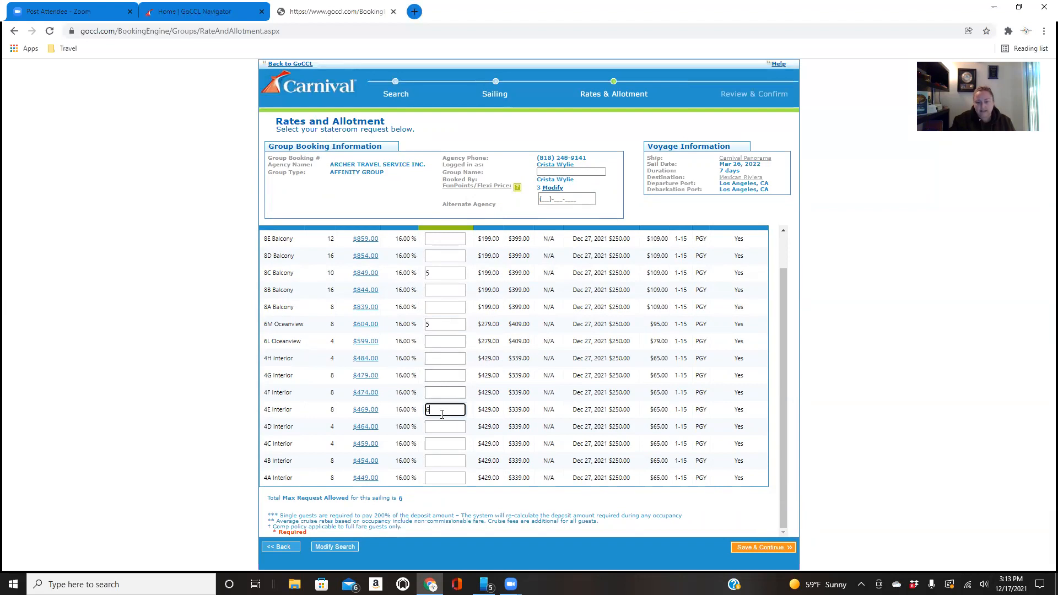
pyautogui.click(440, 478)
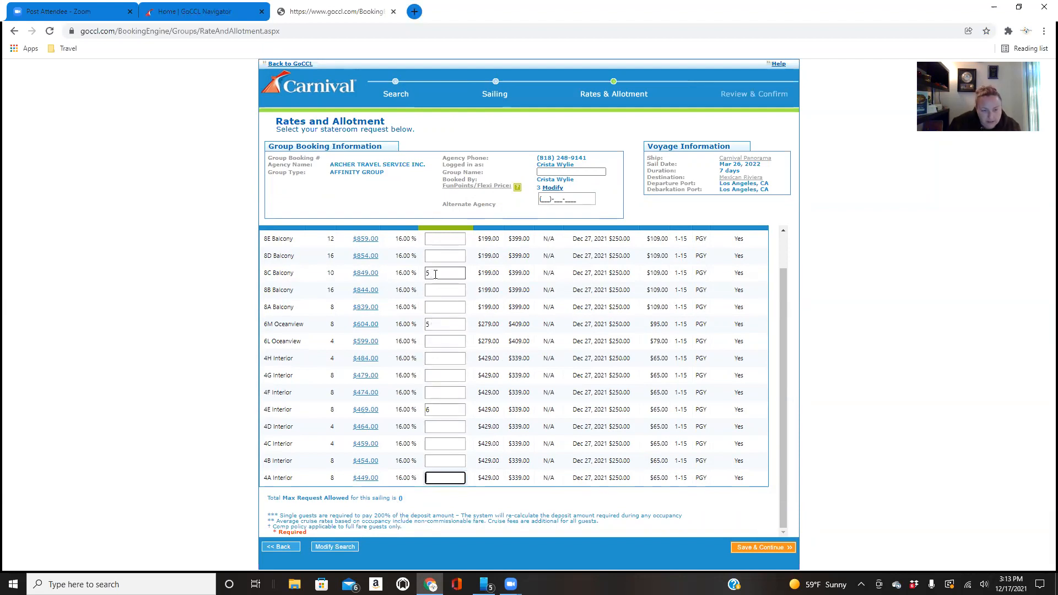
# Clear the 8C Balcony request and request 5 staterooms in 8A Balcony instead
pyautogui.moveTo(434, 274); pyautogui.dragTo(426, 273)
pyautogui.press('BackSpace')
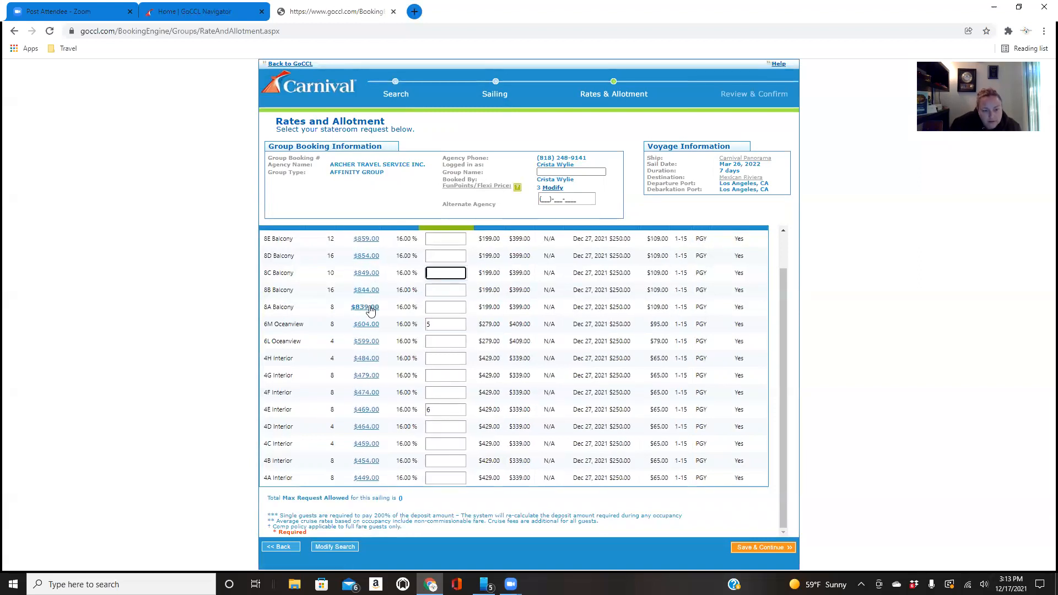
pyautogui.click(441, 309)
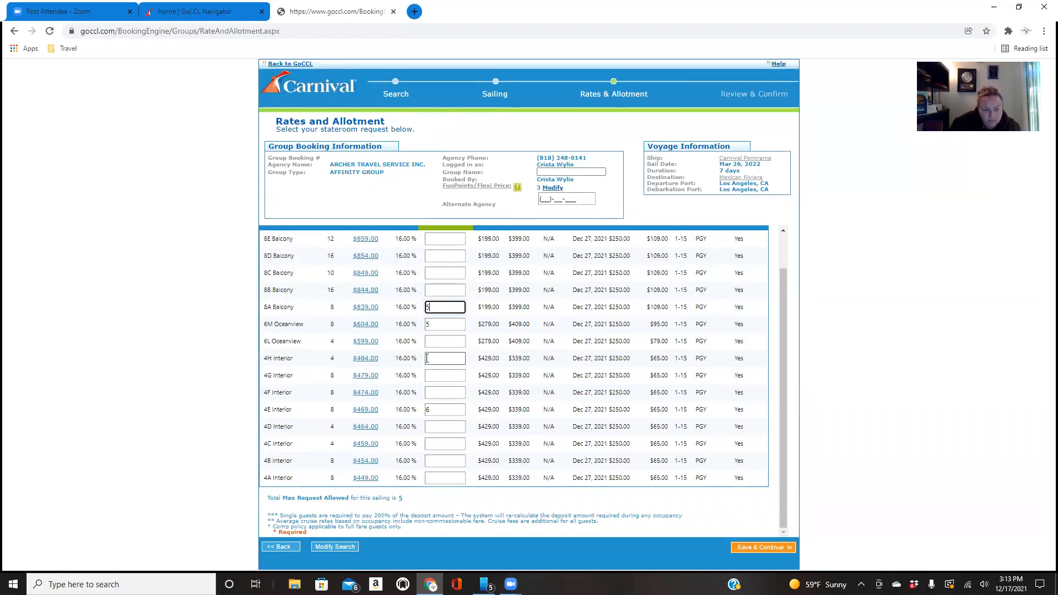
# Clear the 6M Oceanview request and try requesting 5 staterooms in 6L Oceanview
pyautogui.doubleClick(438, 323)
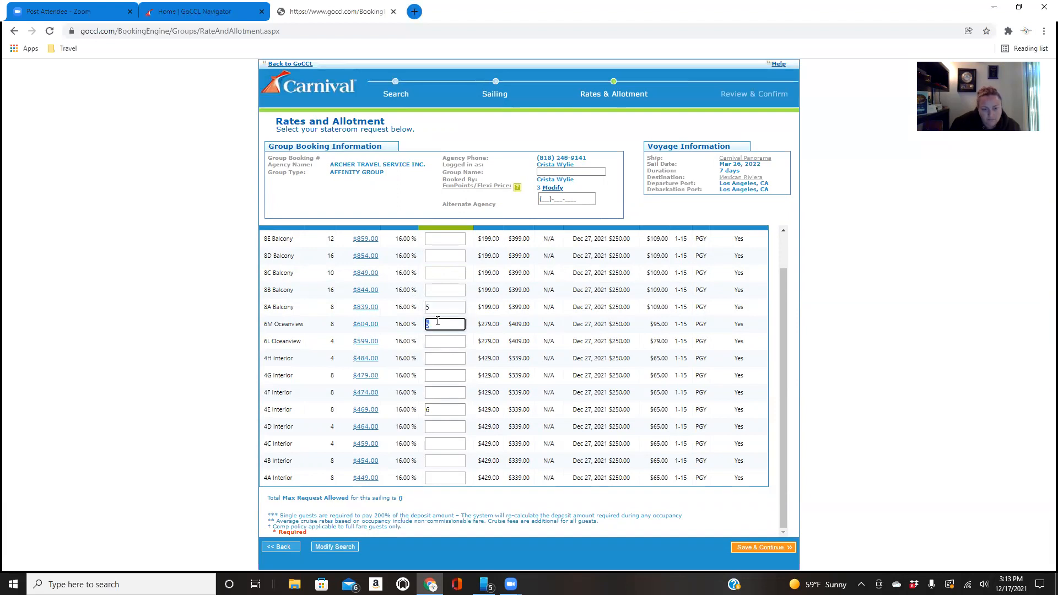
pyautogui.click(438, 340)
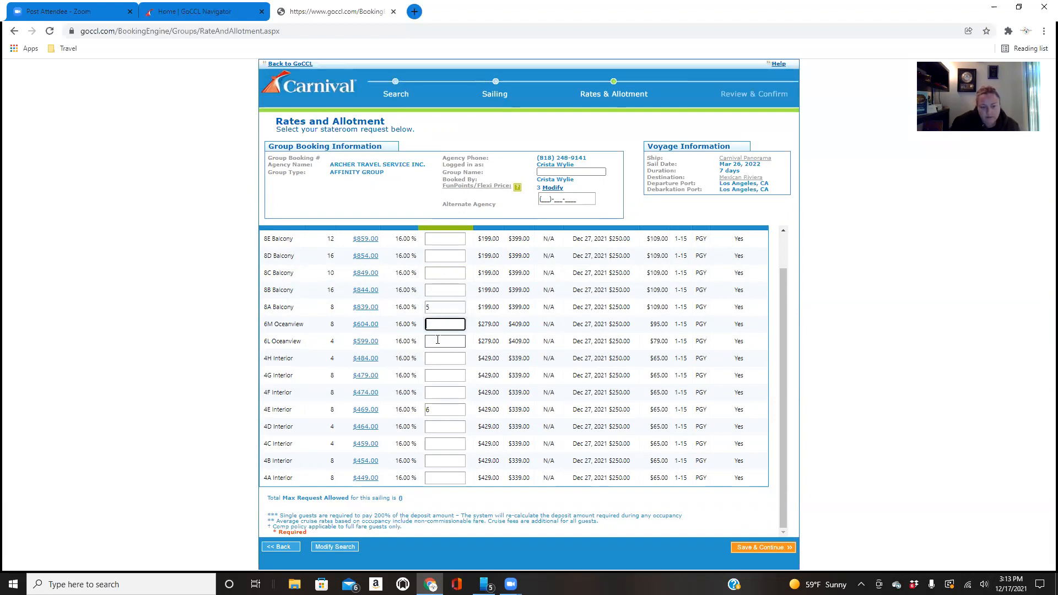
pyautogui.write('5')
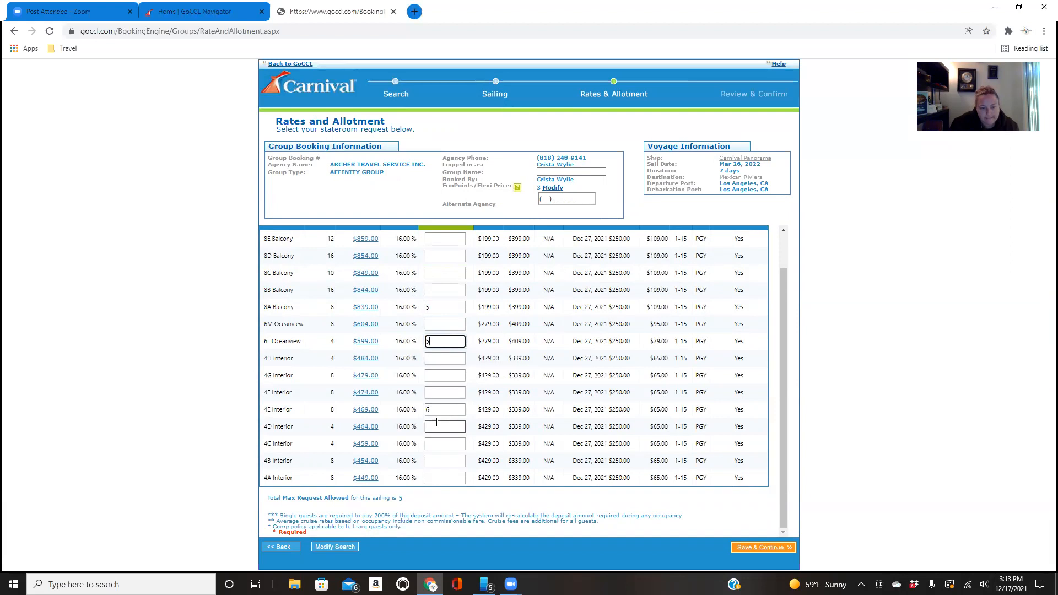
# Clear the stateroom requests for 4E Interior and 6L Oceanview
pyautogui.click(432, 412)
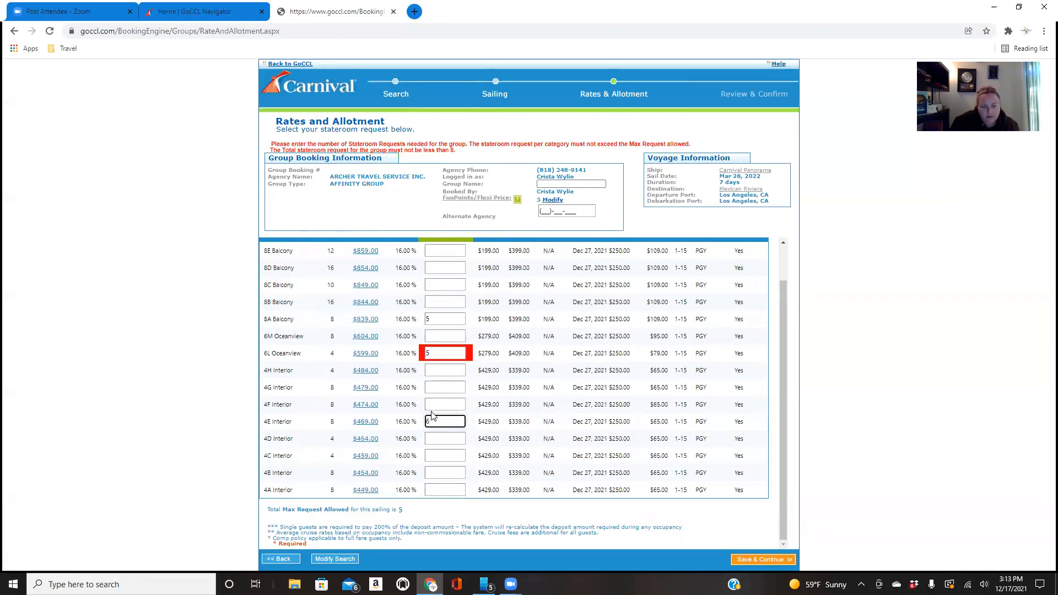
pyautogui.click(436, 477)
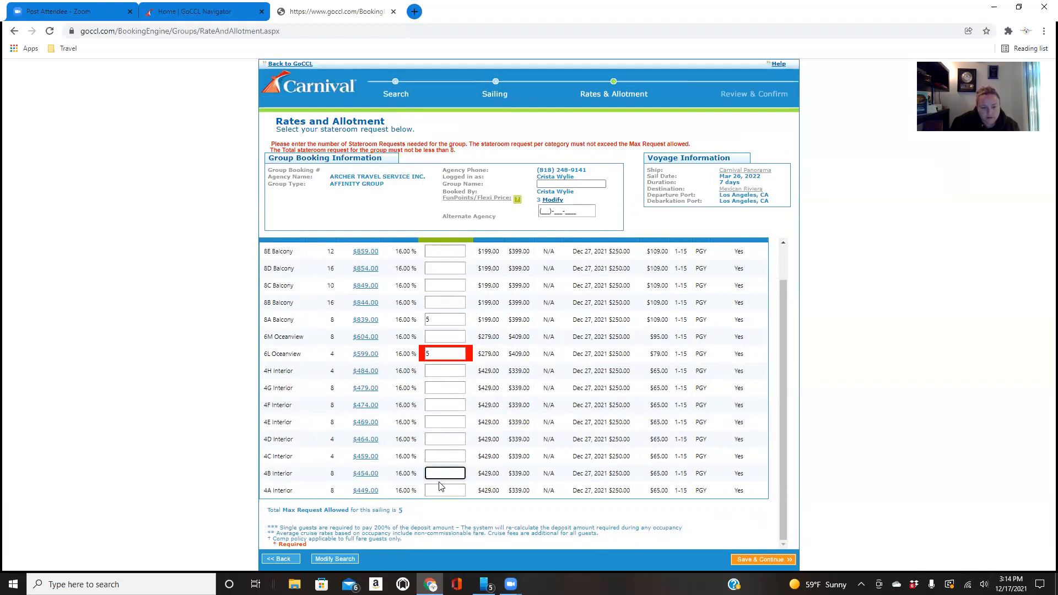
pyautogui.click(437, 355)
pyautogui.press('BackSpace')
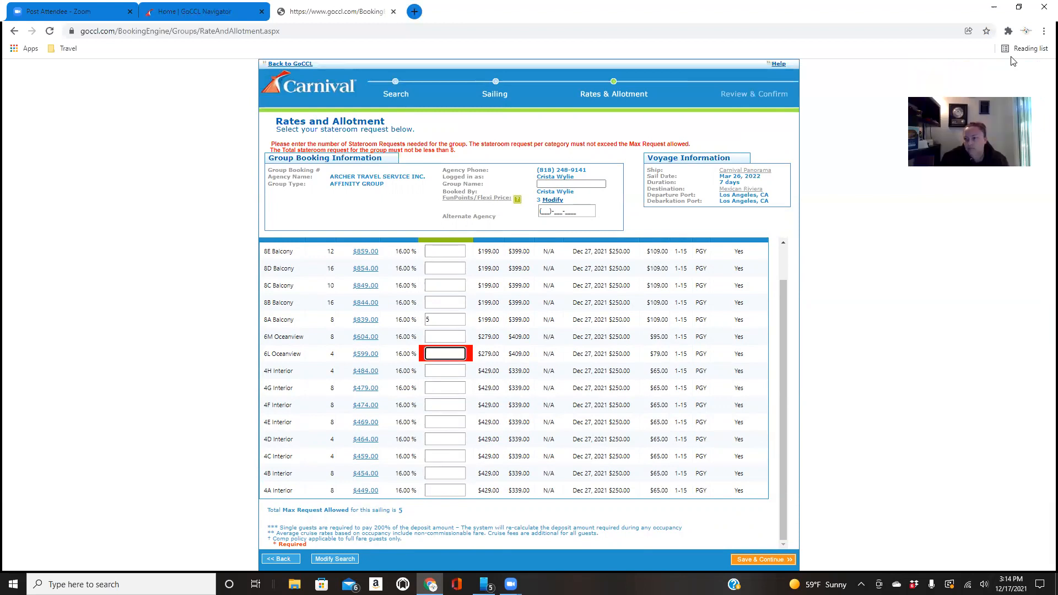
# Enlarge the Rates and Allotment page by increasing the browser's zoom level
pyautogui.click(1044, 31)
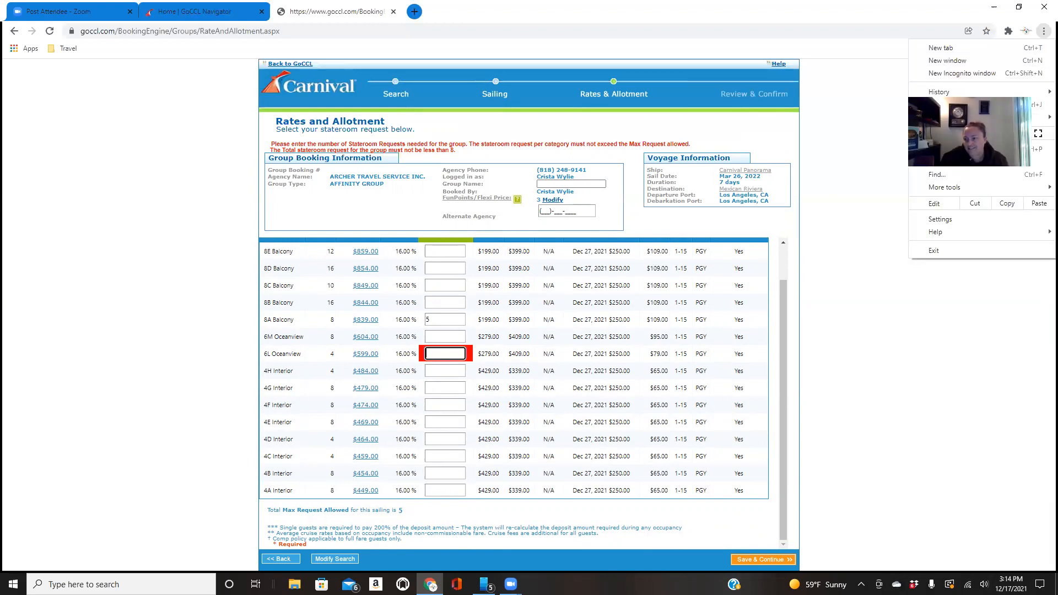
pyautogui.click(1019, 134)
pyautogui.click(1018, 134)
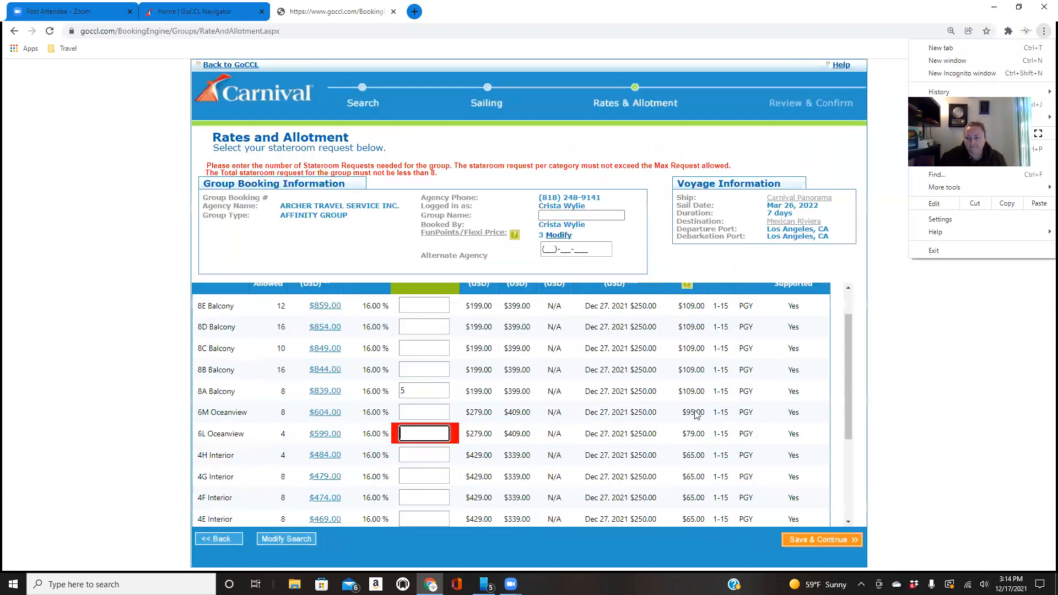
pyautogui.click(957, 466)
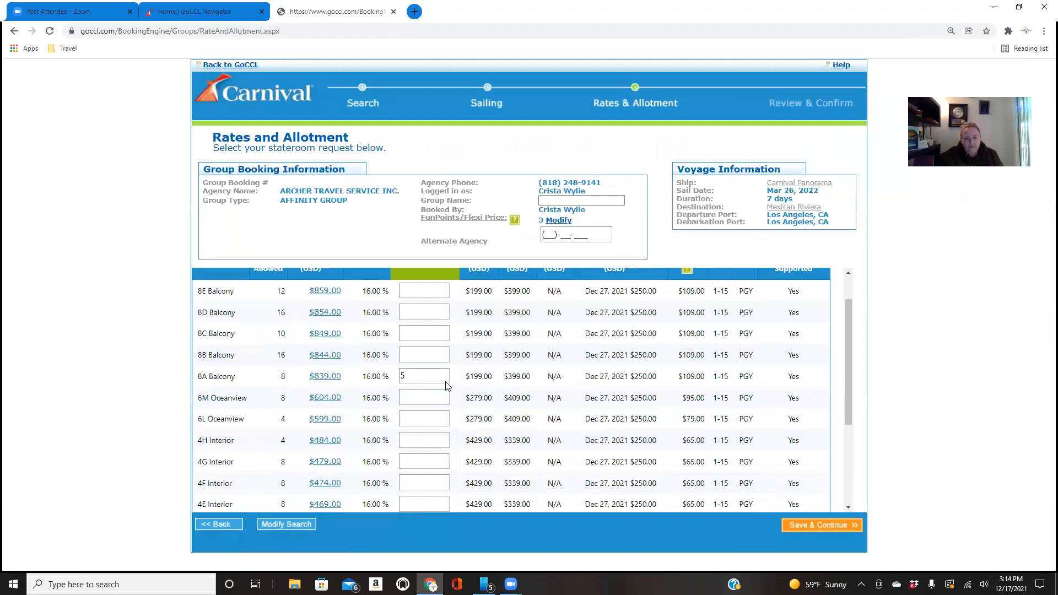
# Try requesting 5 double staterooms in the 6L Oceanview category
pyautogui.scroll(-3, 421, 390)
pyautogui.scroll(5, 421, 390)
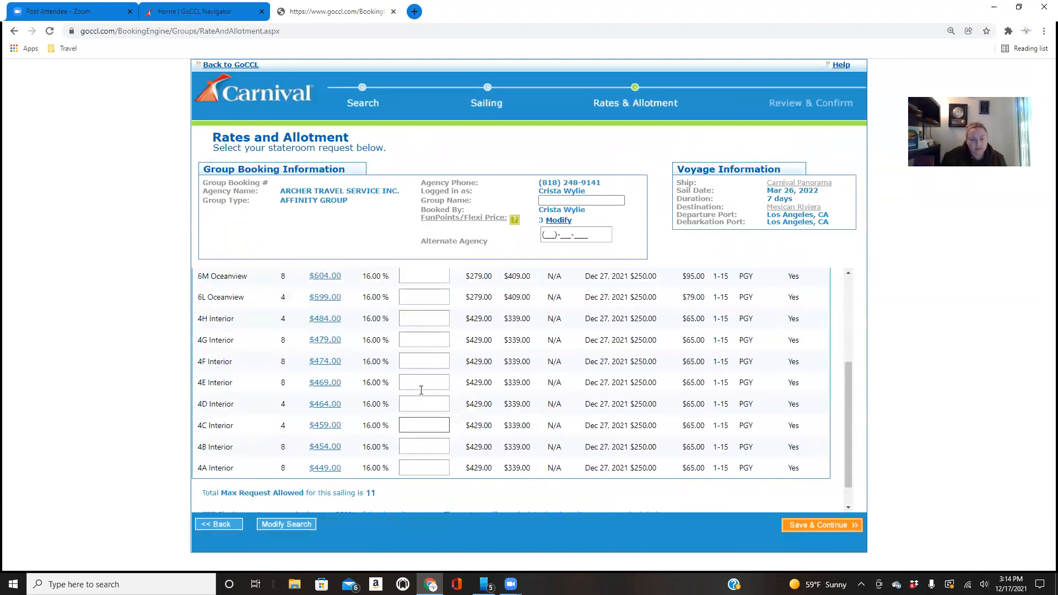
pyautogui.scroll(-1, 422, 390)
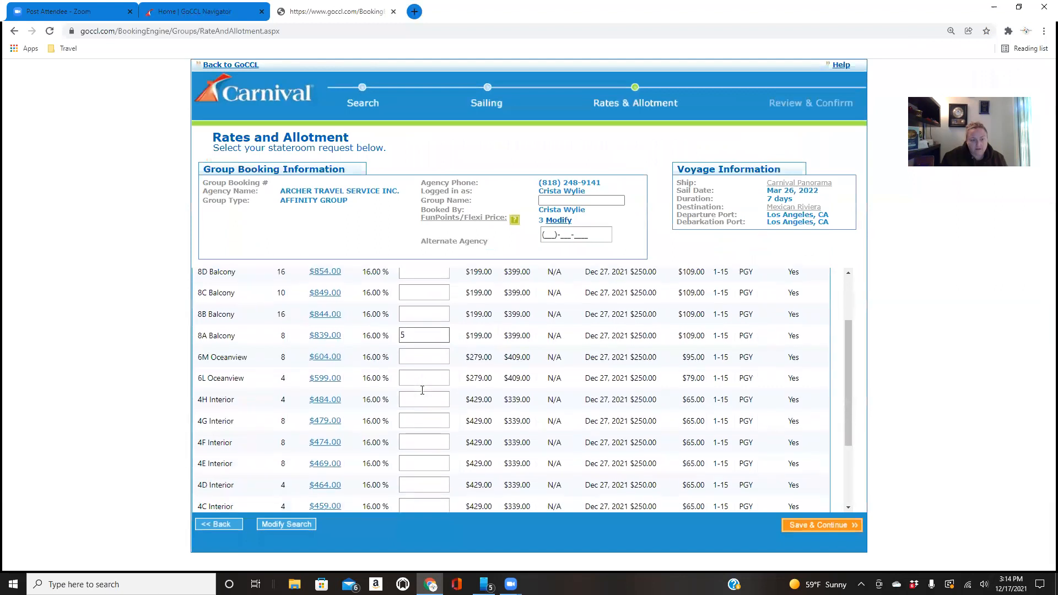
pyautogui.click(419, 357)
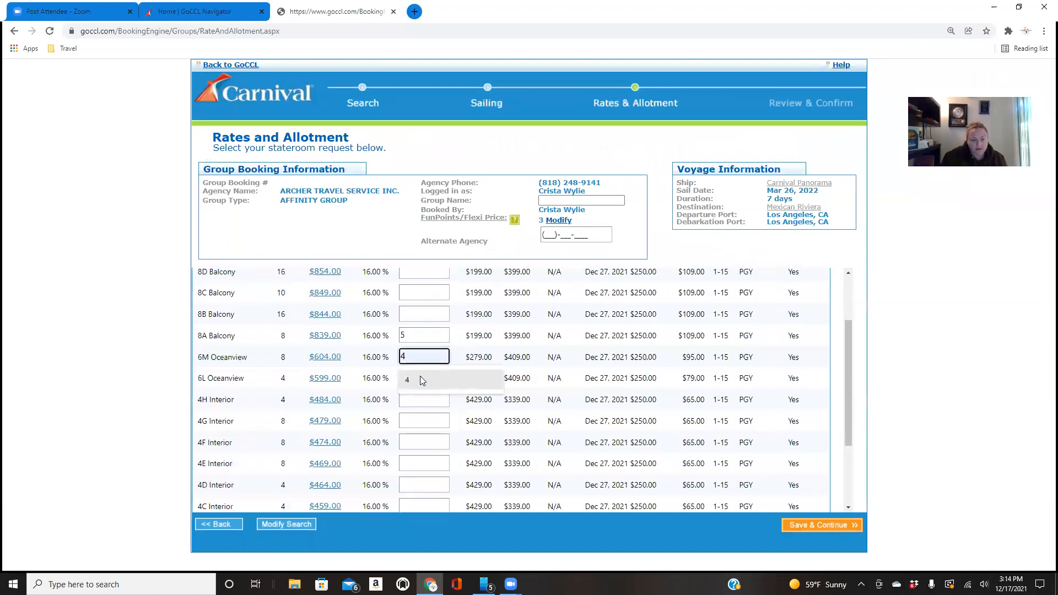
pyautogui.click(418, 379)
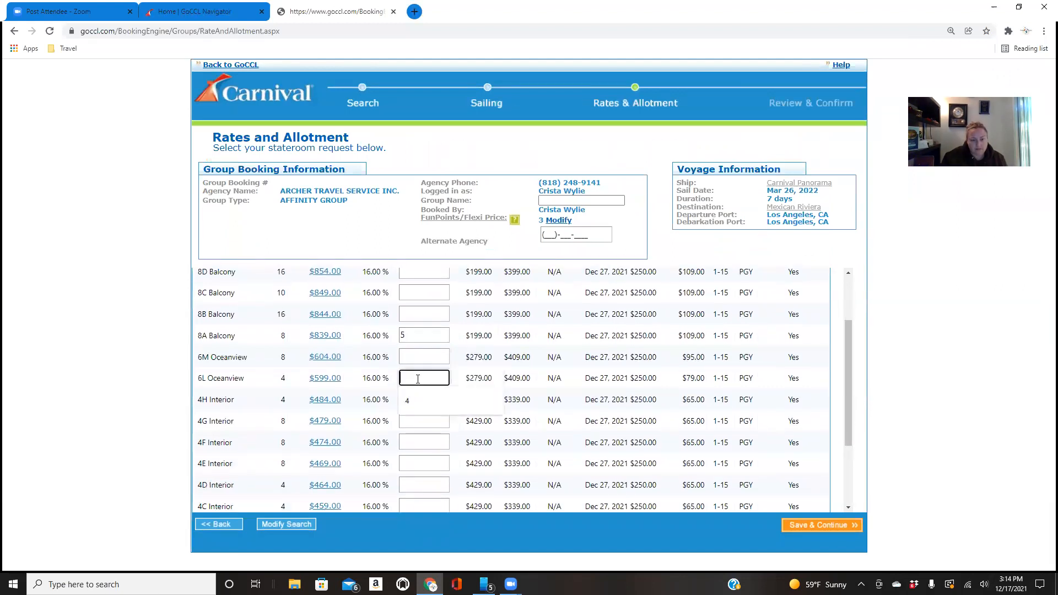
pyautogui.write('5')
pyautogui.click(462, 424)
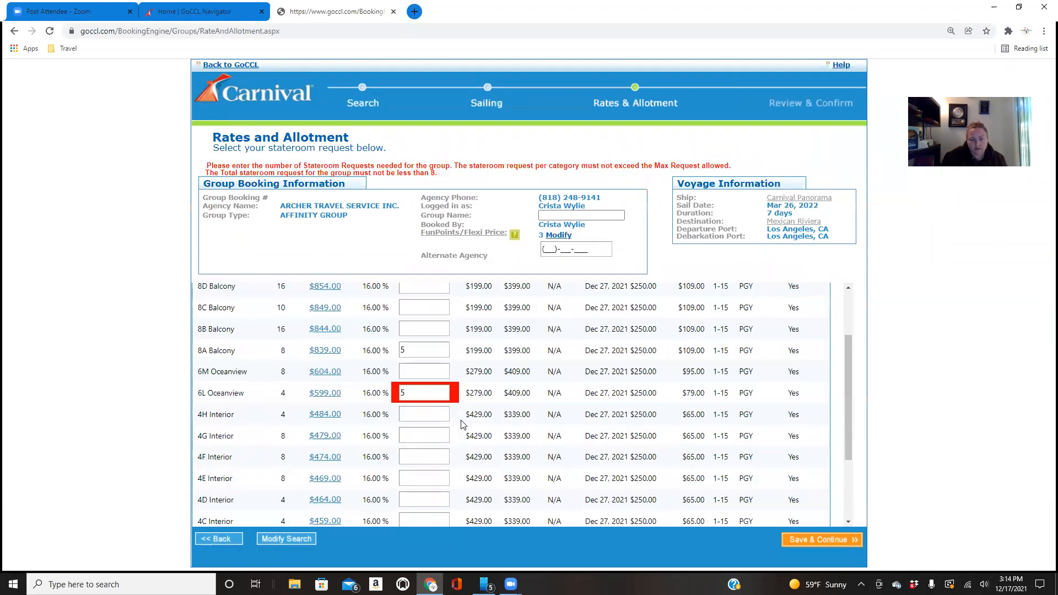
# Request 6 double staterooms in the 4A Interior category
pyautogui.scroll(-2, 472, 423)
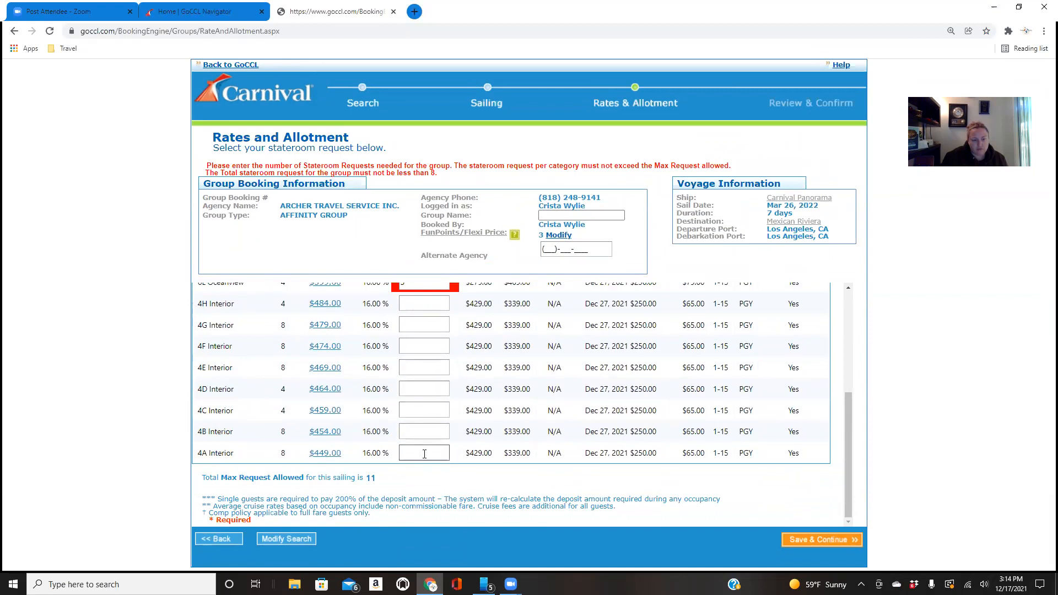
pyautogui.click(425, 454)
pyautogui.write('6')
pyautogui.click(438, 488)
# Change the 6L Oceanview request to 4 staterooms and the 4A Interior request to 7
pyautogui.scroll(1, 456, 437)
pyautogui.doubleClick(409, 338)
pyautogui.write('4')
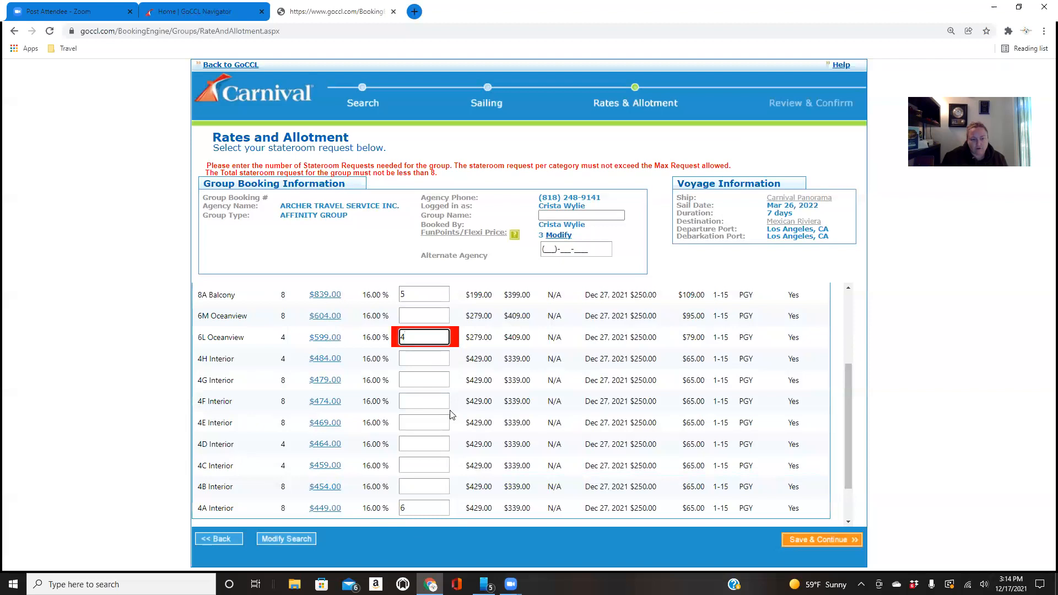
pyautogui.click(413, 507)
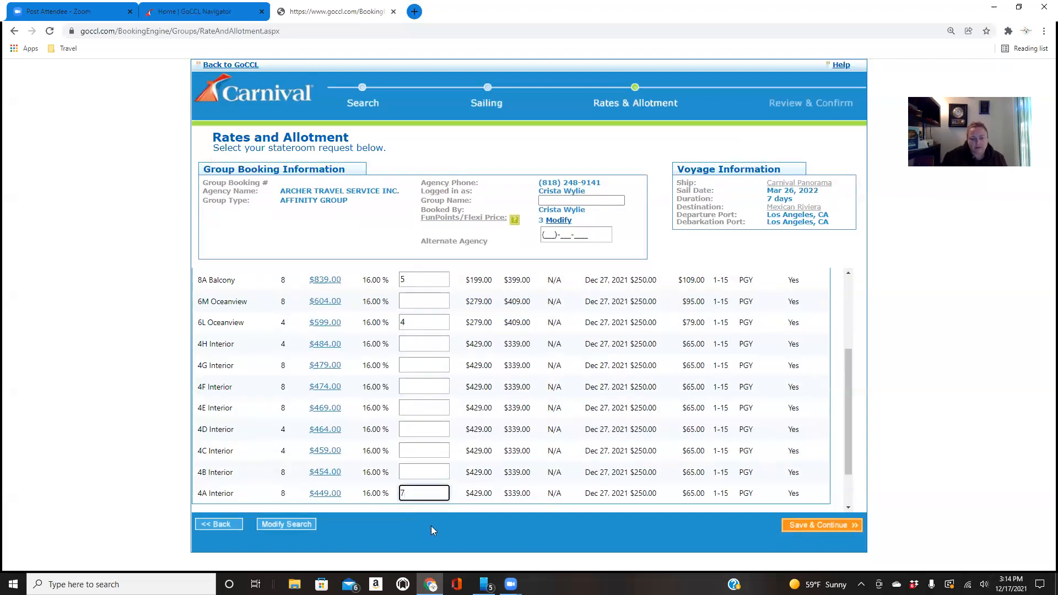
pyautogui.scroll(-1, 462, 451)
pyautogui.click(467, 461)
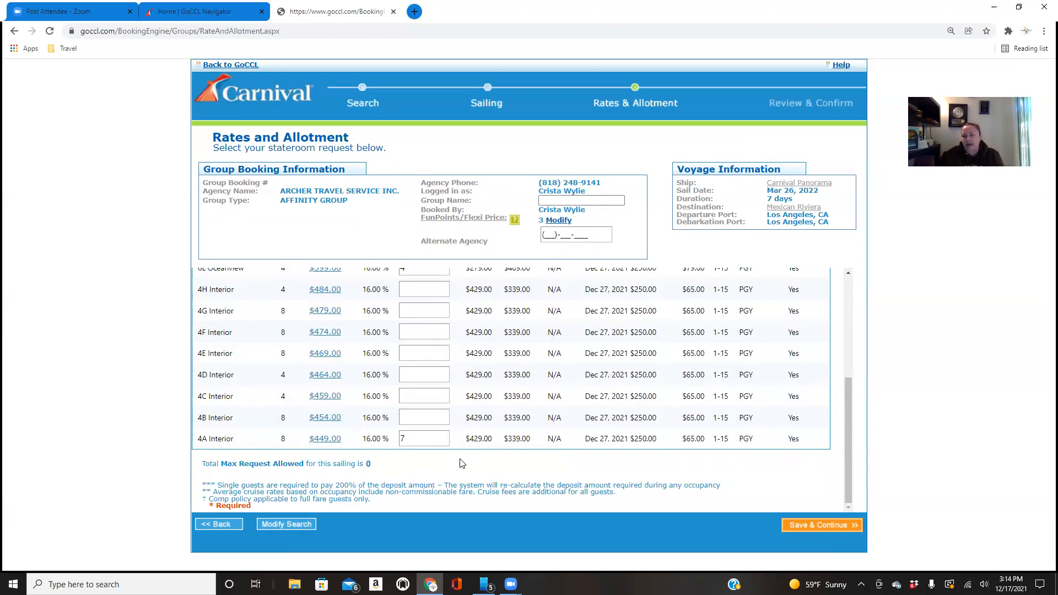
# Show the Vacation Protection explanation for the CVP column of the rates table
pyautogui.scroll(3, 494, 366)
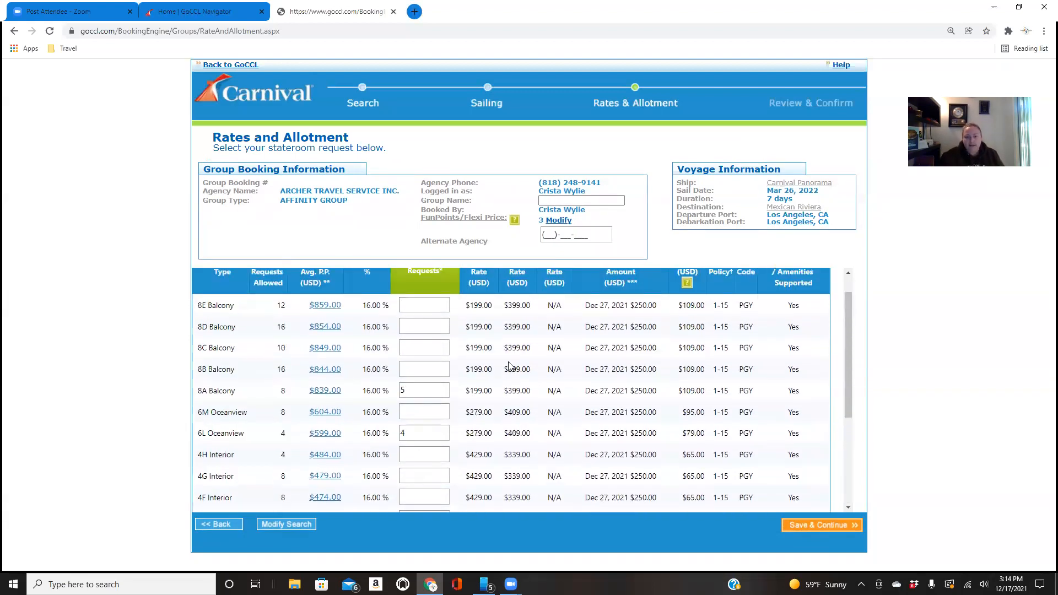
pyautogui.scroll(1, 510, 367)
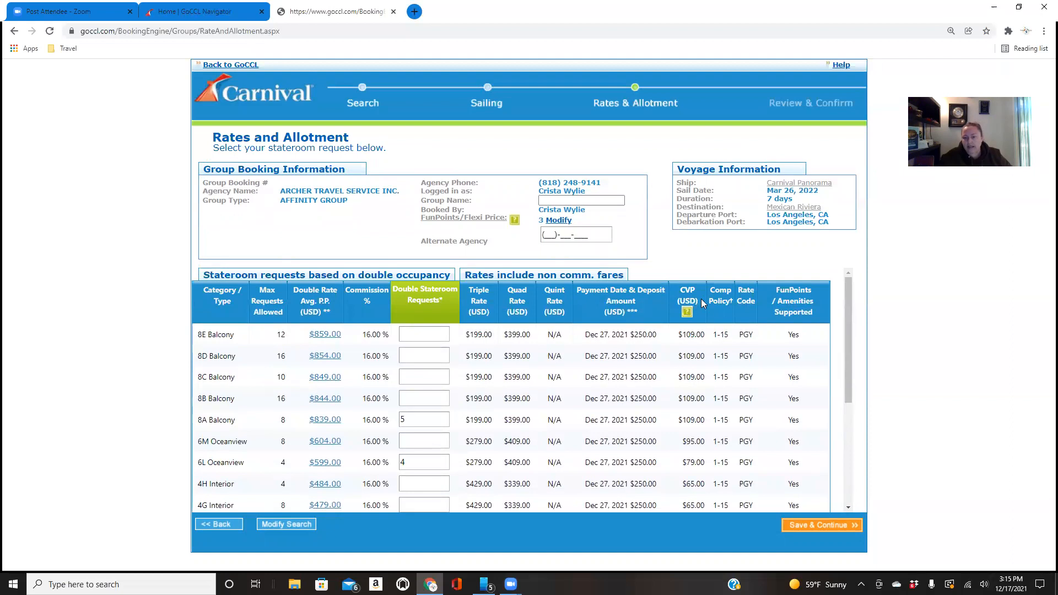
pyautogui.moveTo(687, 314)
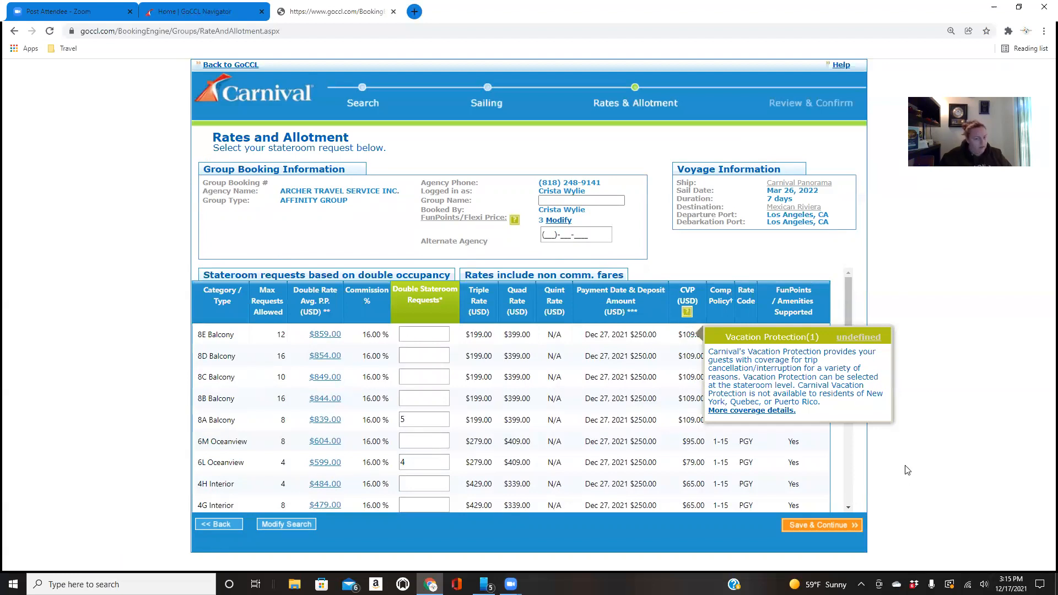
# Fill in the group name with the placeholder "afgafgafg" and dismiss the Vacation Protection explanation
pyautogui.click(593, 200)
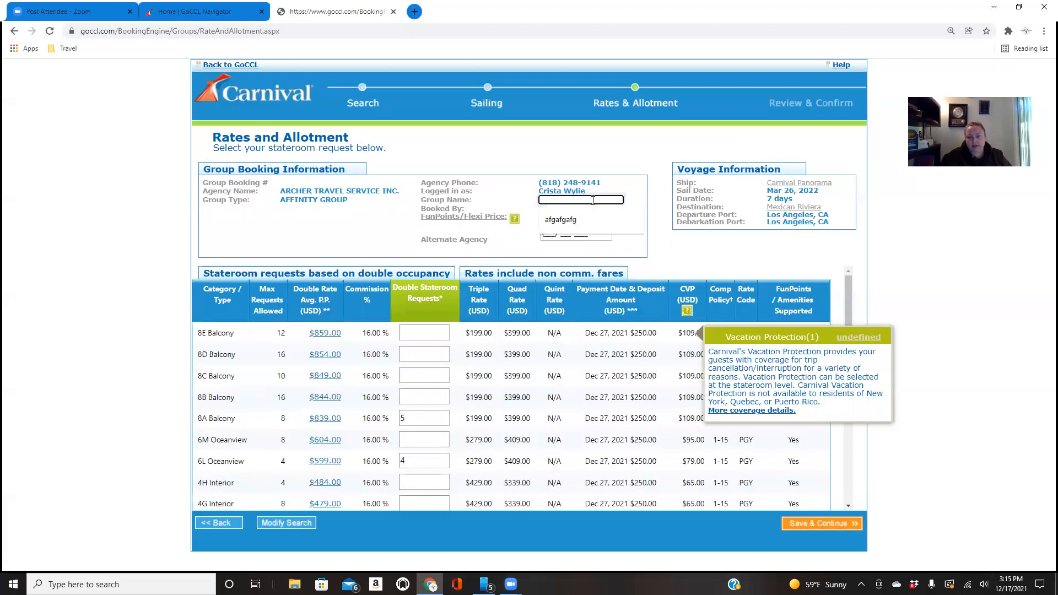
pyautogui.click(612, 215)
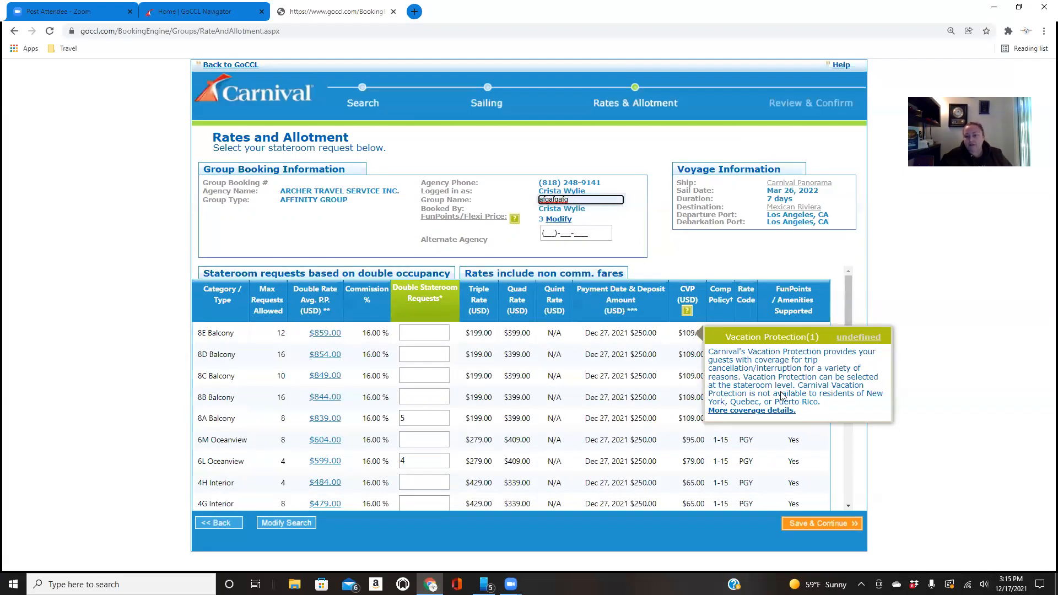
pyautogui.click(887, 397)
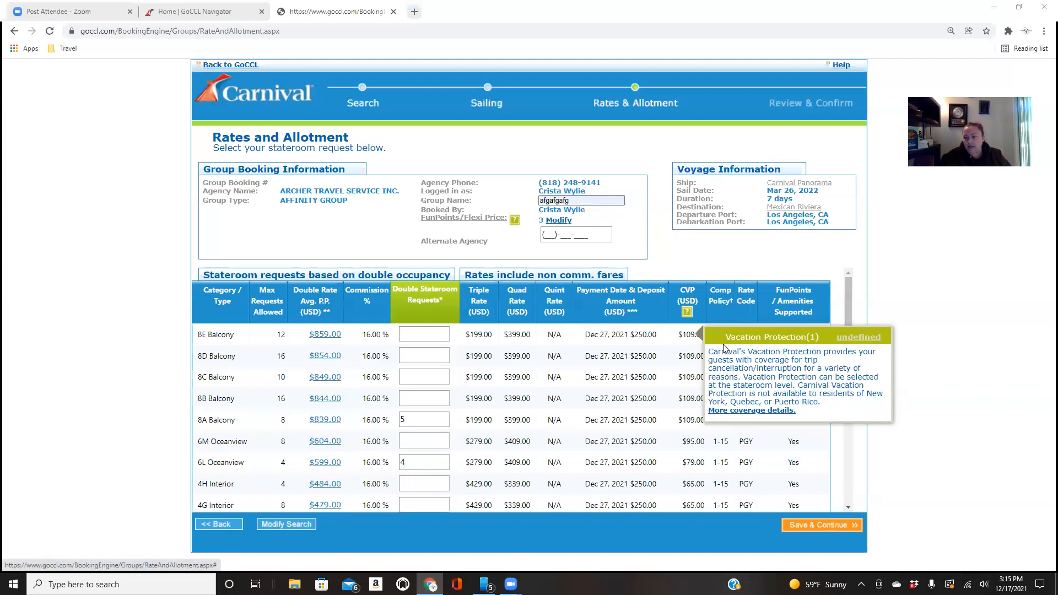
pyautogui.click(689, 312)
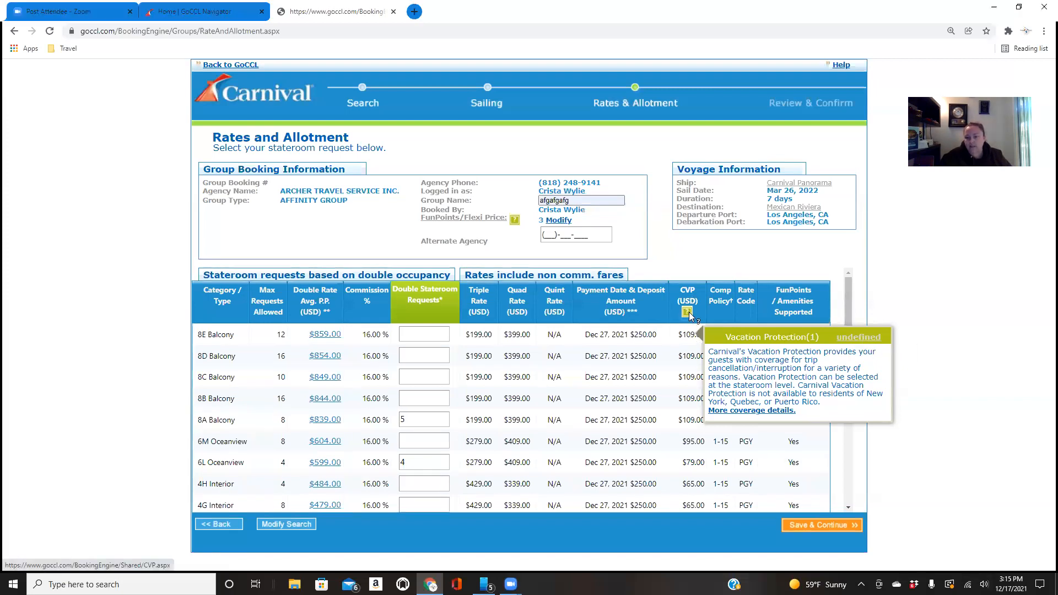
pyautogui.click(811, 336)
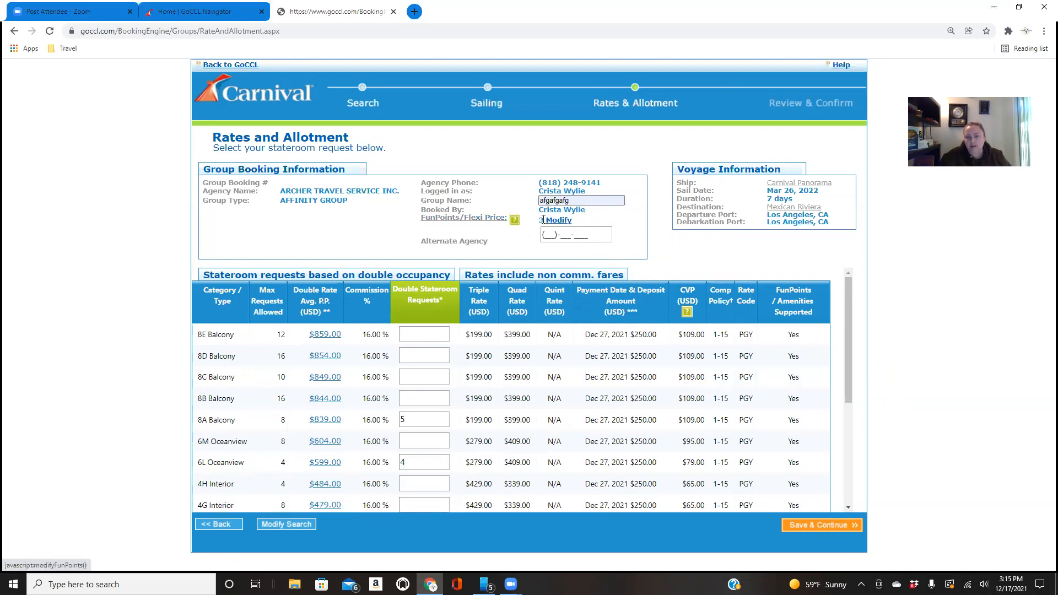
# Set the group's FunPoints to 6 and recalculate the cruise rates
pyautogui.moveTo(514, 223)
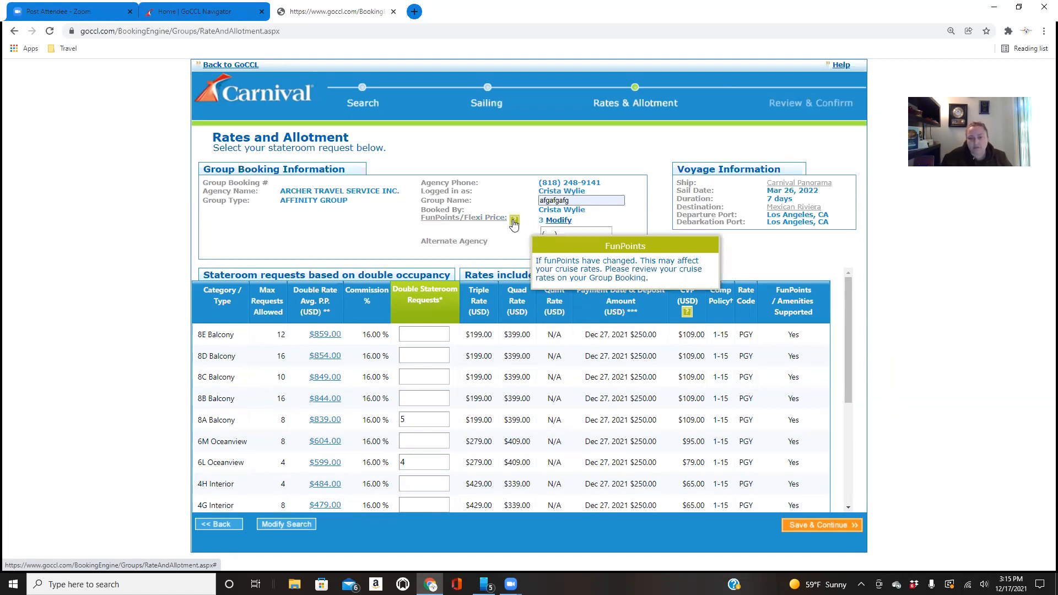
pyautogui.click(553, 222)
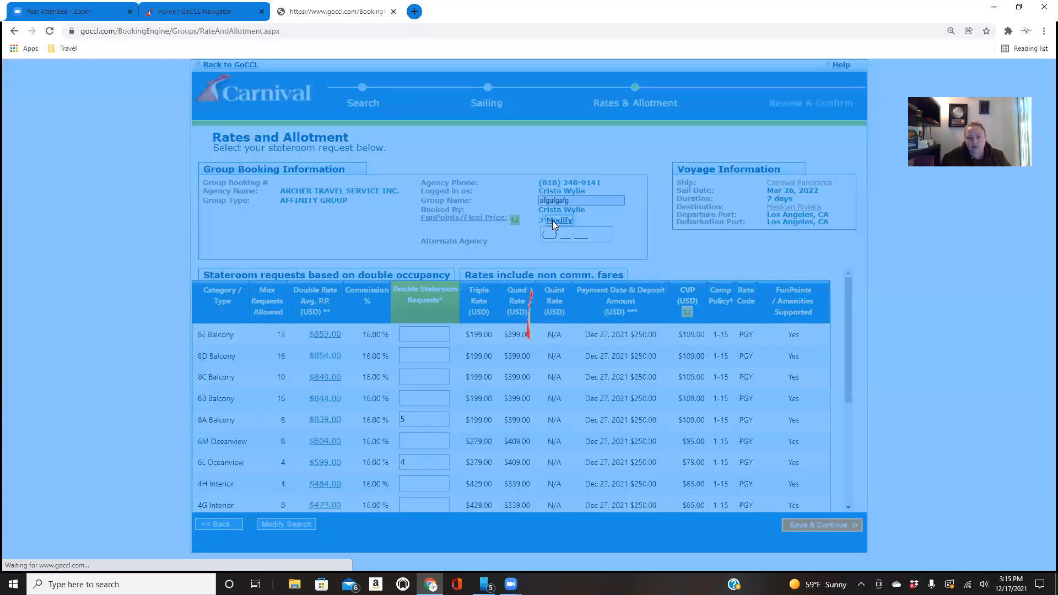
pyautogui.click(526, 283)
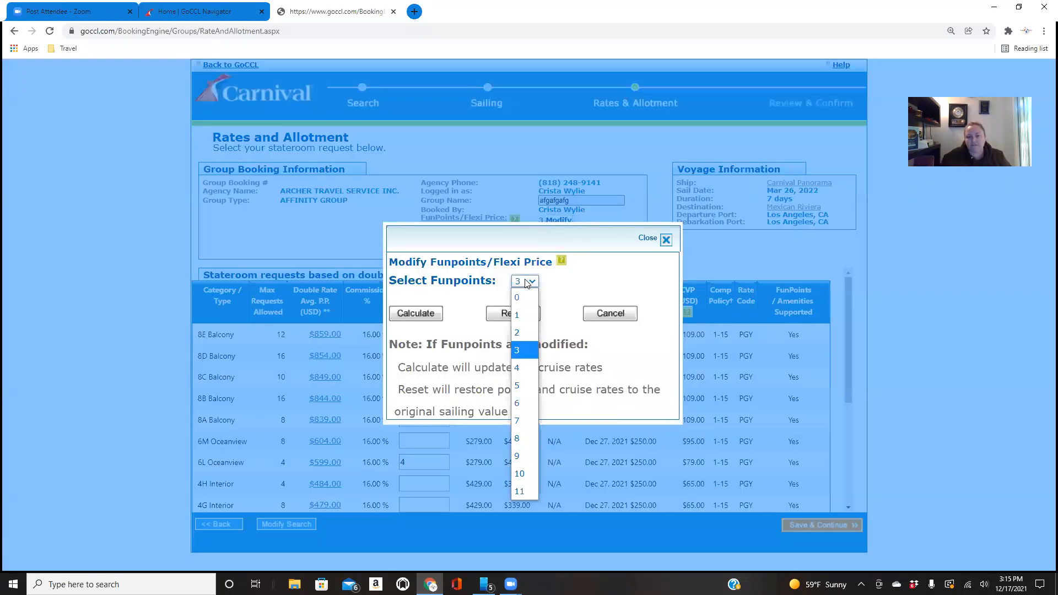
pyautogui.click(518, 399)
pyautogui.click(430, 315)
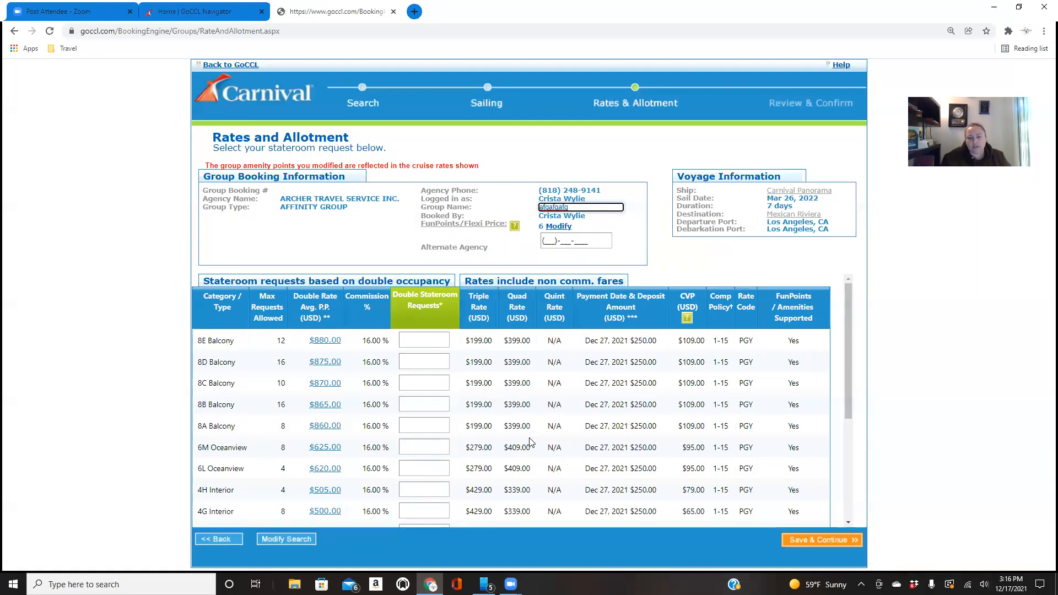
# Request 6 double staterooms in 8A Balcony and 4 in 6L Oceanview
pyautogui.scroll(-4, 401, 427)
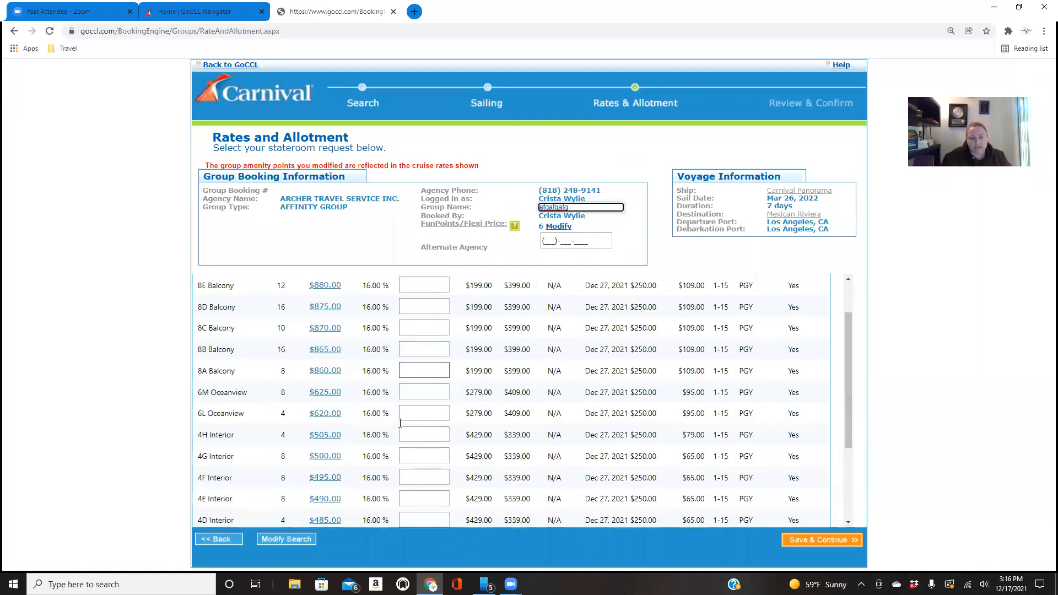
pyautogui.scroll(5, 401, 427)
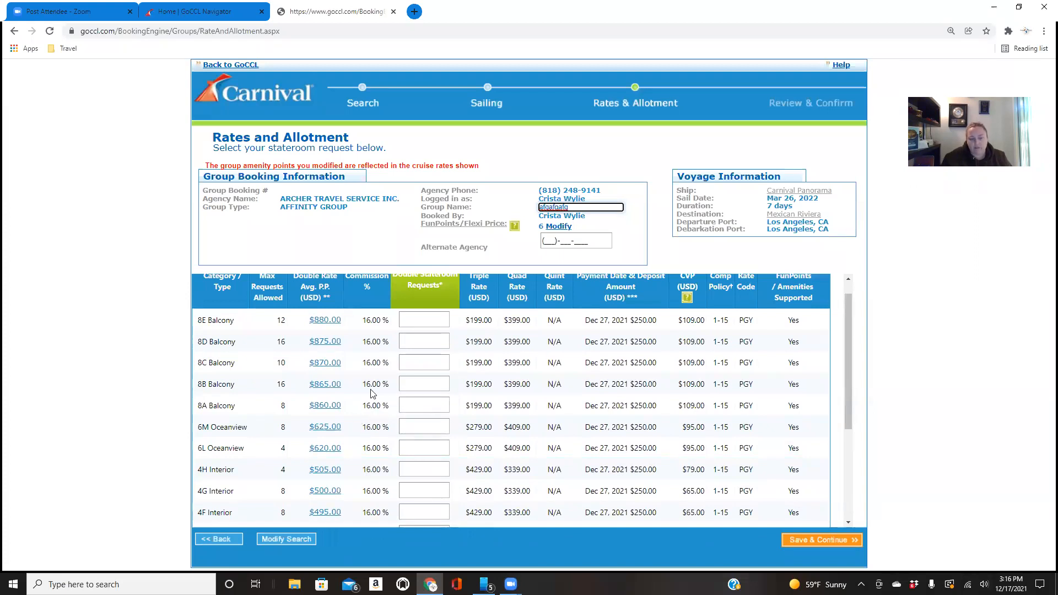
pyautogui.click(417, 405)
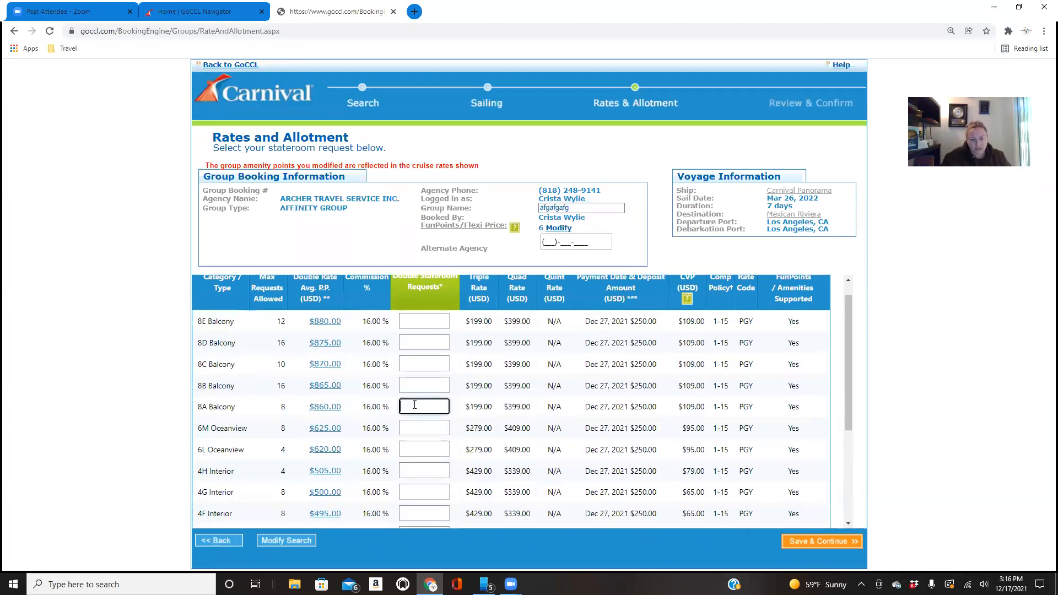
pyautogui.write('6')
pyautogui.click(422, 456)
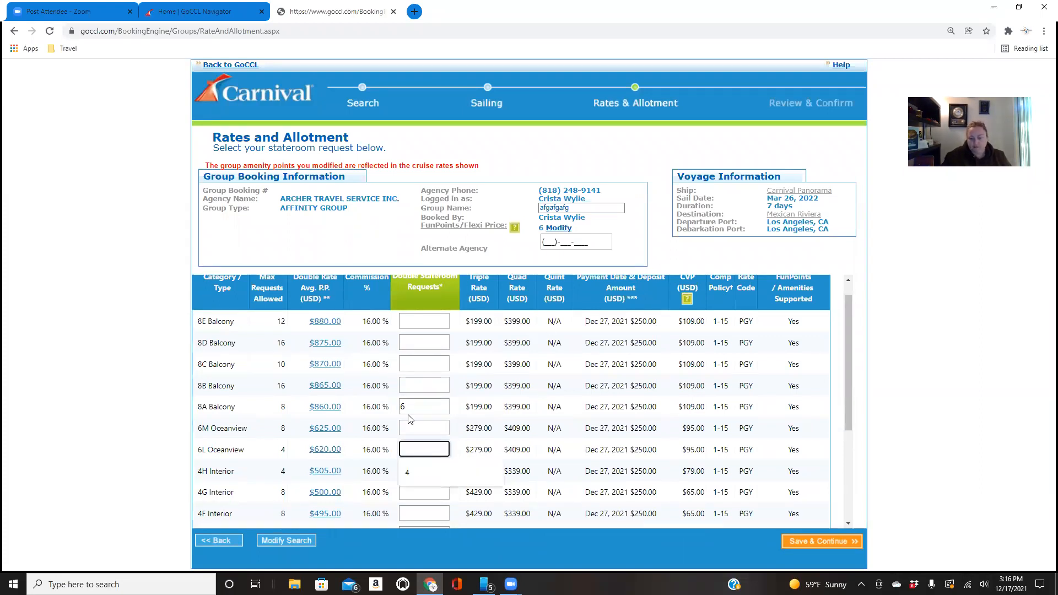
pyautogui.write('4')
# Add a request for 6 double staterooms in 4A Interior at the end of the category list
pyautogui.scroll(-2, 411, 421)
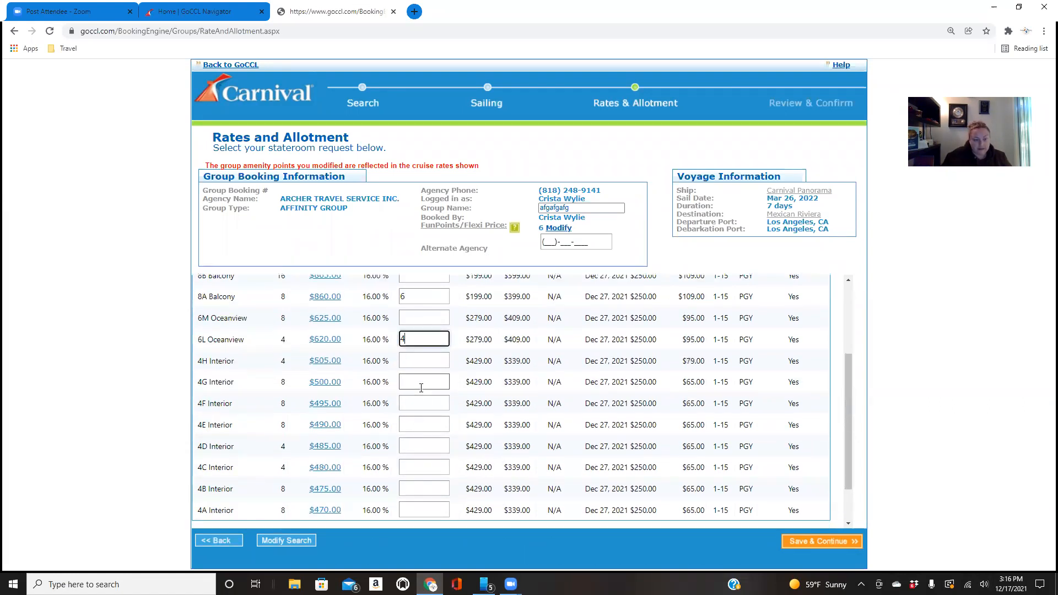
pyautogui.click(425, 507)
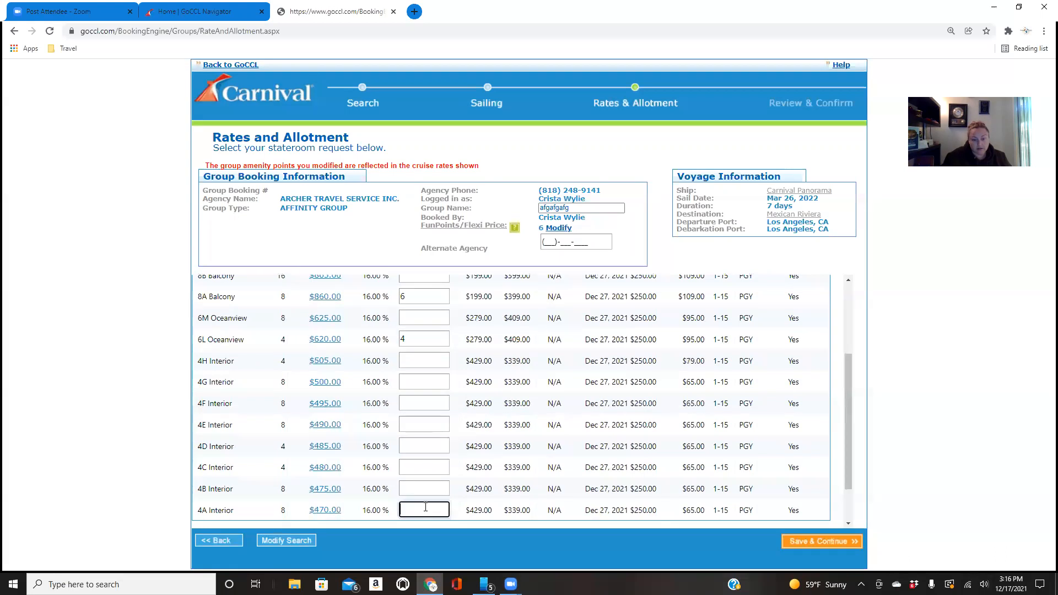
pyautogui.scroll(-1, 426, 507)
pyautogui.write('6')
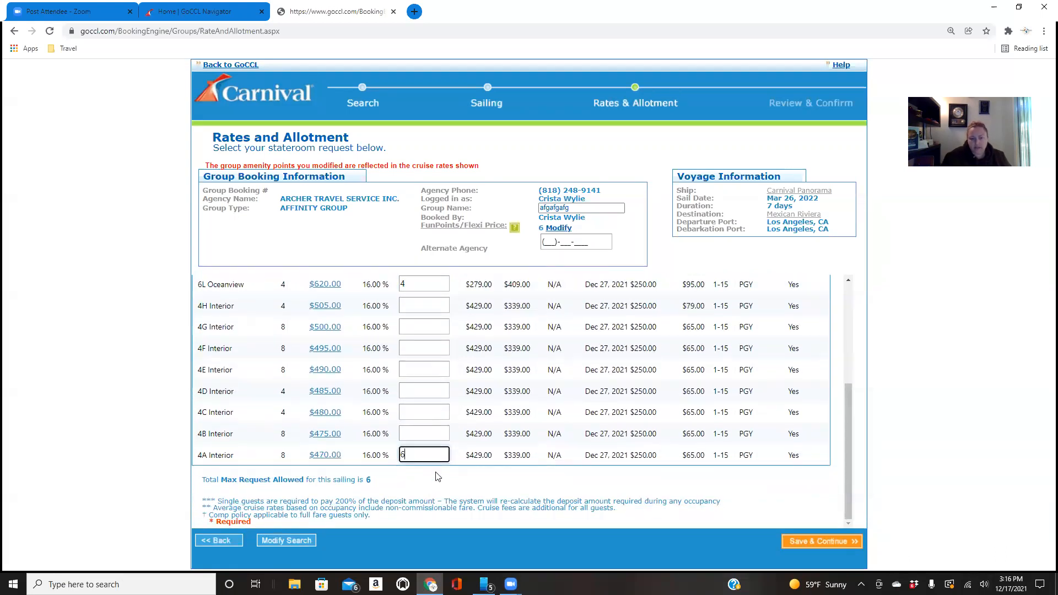
pyautogui.click(462, 482)
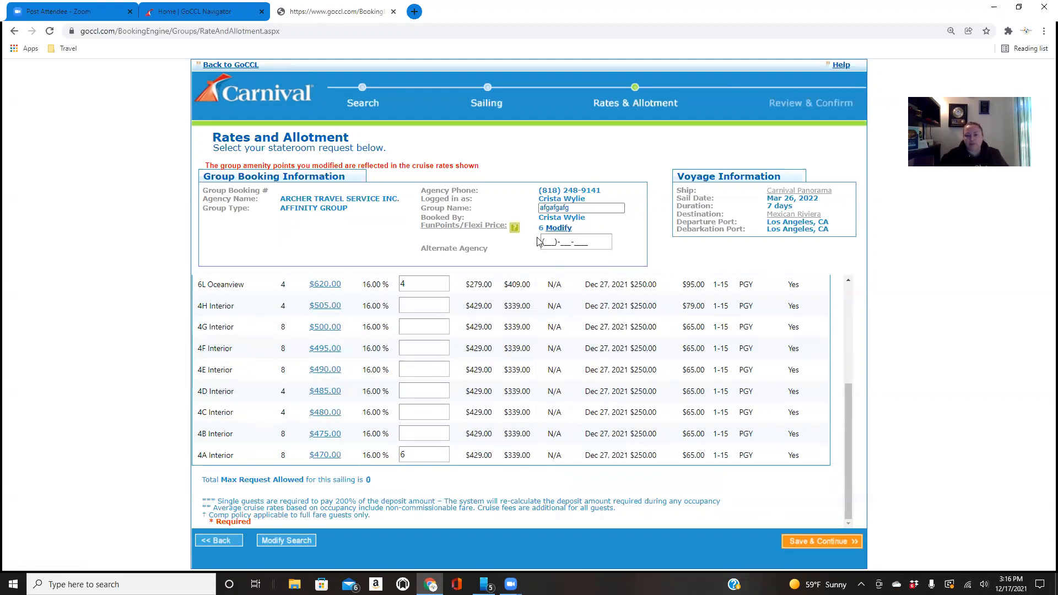
# Replace the placeholder group name with "Spring Break"
pyautogui.moveTo(576, 208); pyautogui.dragTo(532, 211)
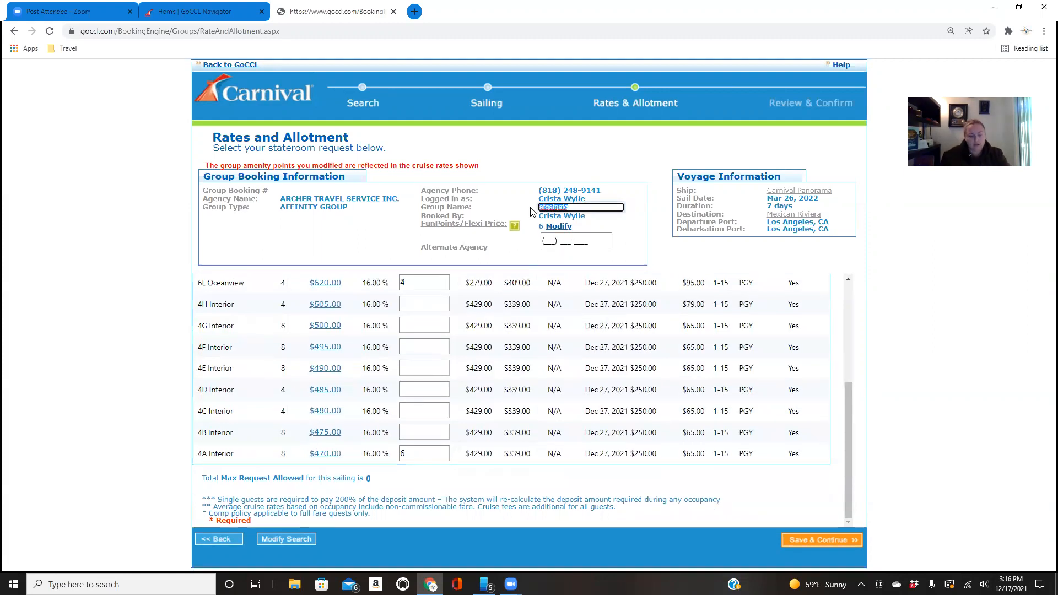
pyautogui.write('Spring Brew')
pyautogui.press('BackSpace')
pyautogui.write('ak')
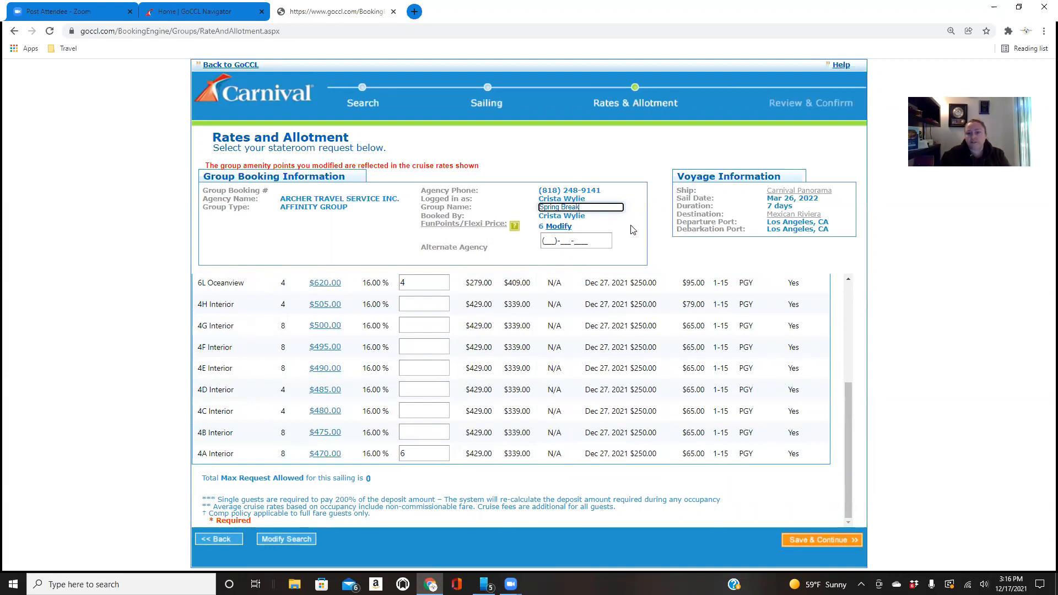
pyautogui.click(633, 230)
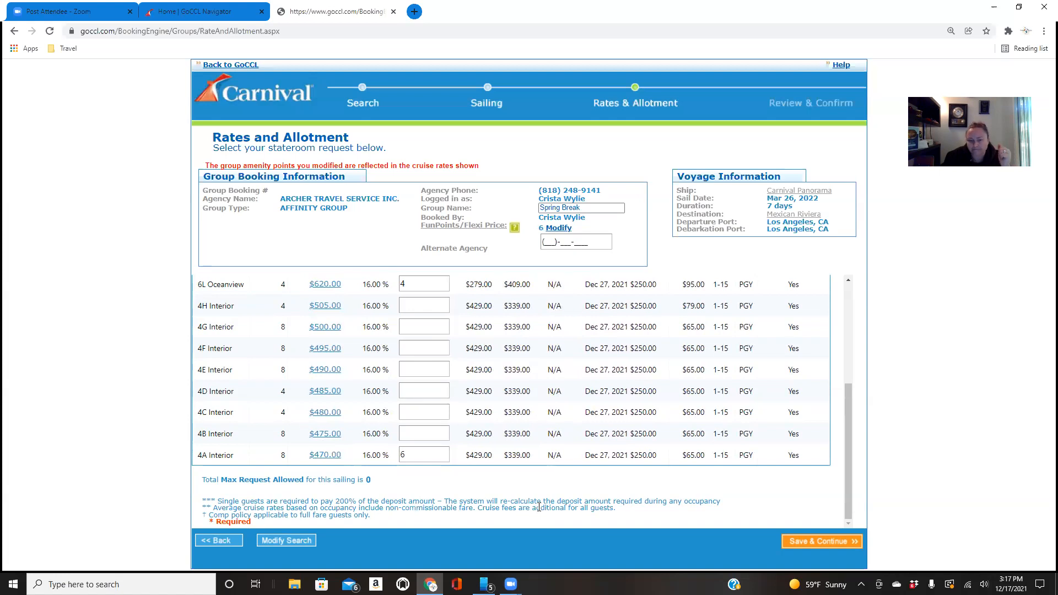
# Save and continue to the review, agree to the marketing guidelines and terms and conditions, and confirm the group booking
pyautogui.click(844, 543)
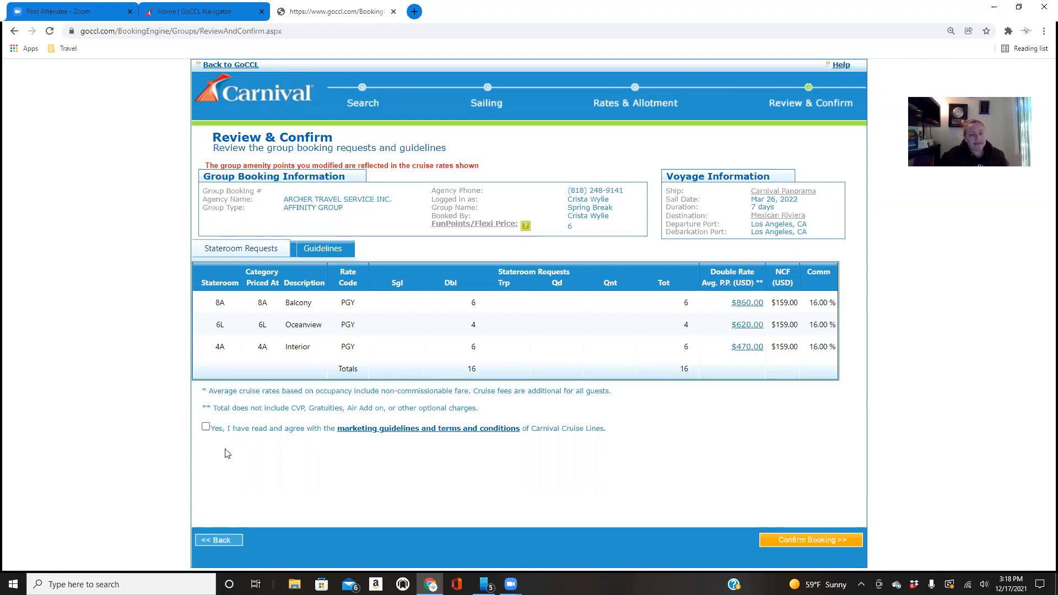
pyautogui.click(205, 428)
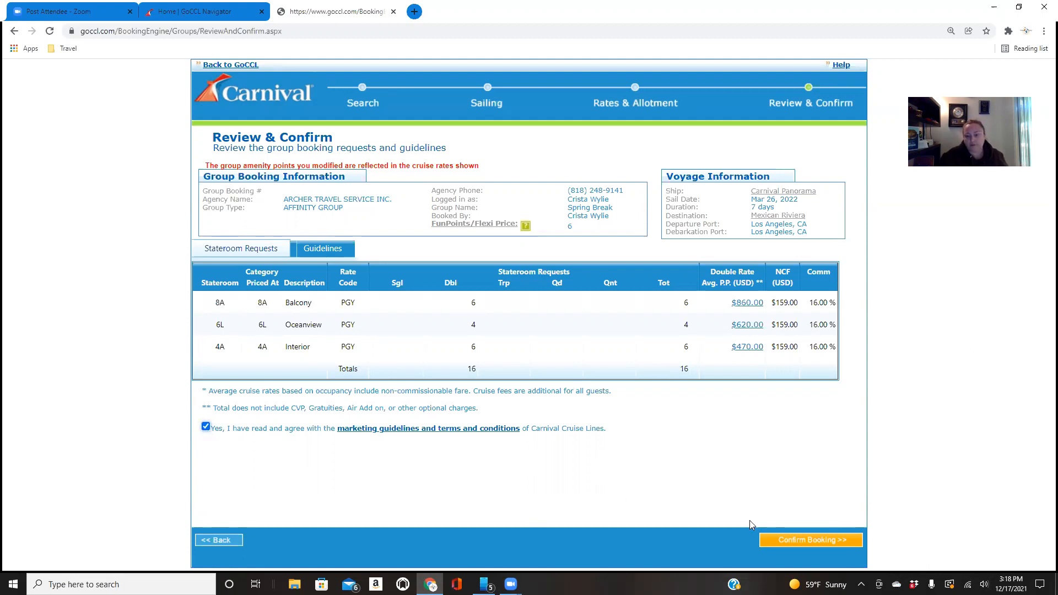
pyautogui.click(814, 540)
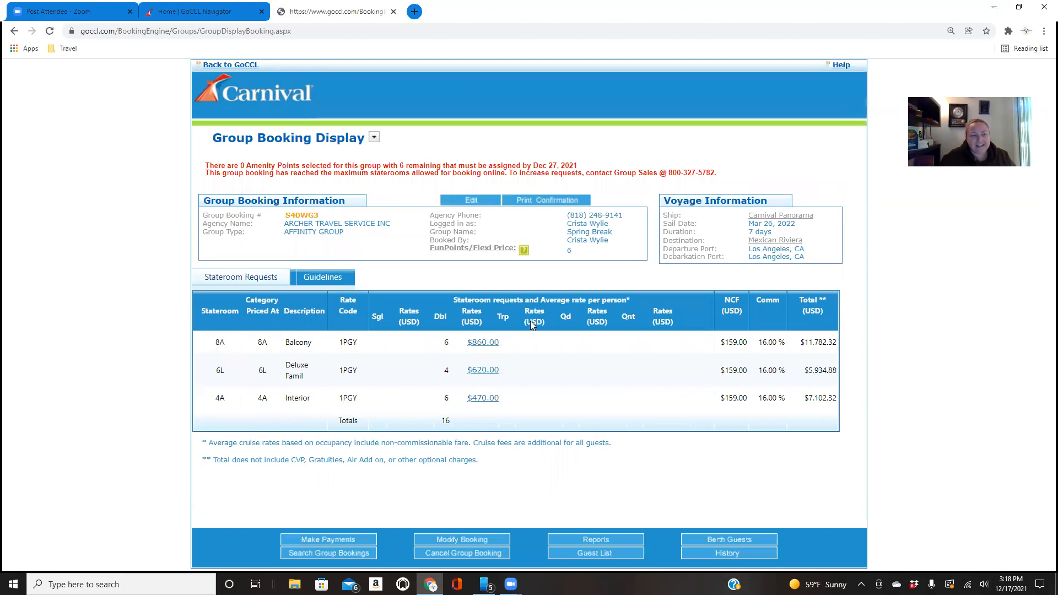
# Start berthing guests in the Spring Break group booking
pyautogui.moveTo(322, 216); pyautogui.dragTo(285, 217)
pyautogui.click(280, 232)
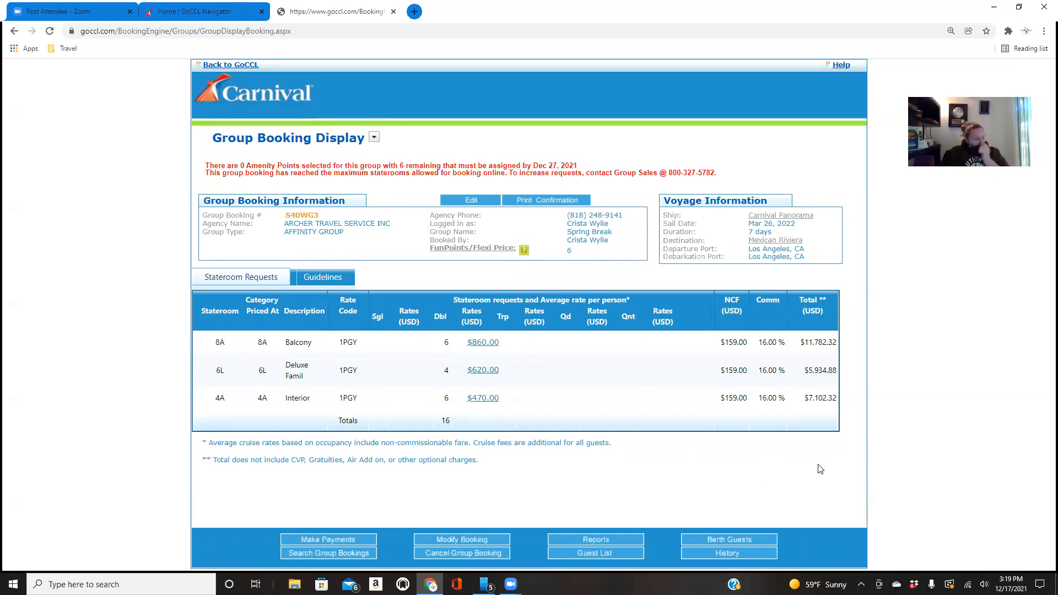
pyautogui.click(739, 540)
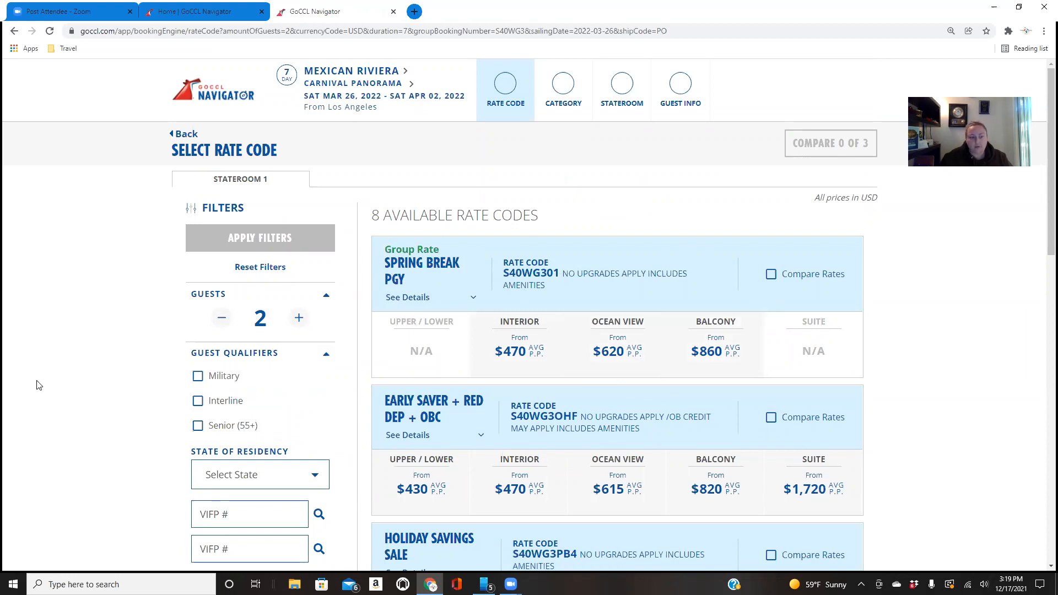
pyautogui.scroll(-1, 146, 402)
pyautogui.scroll(-1, 145, 403)
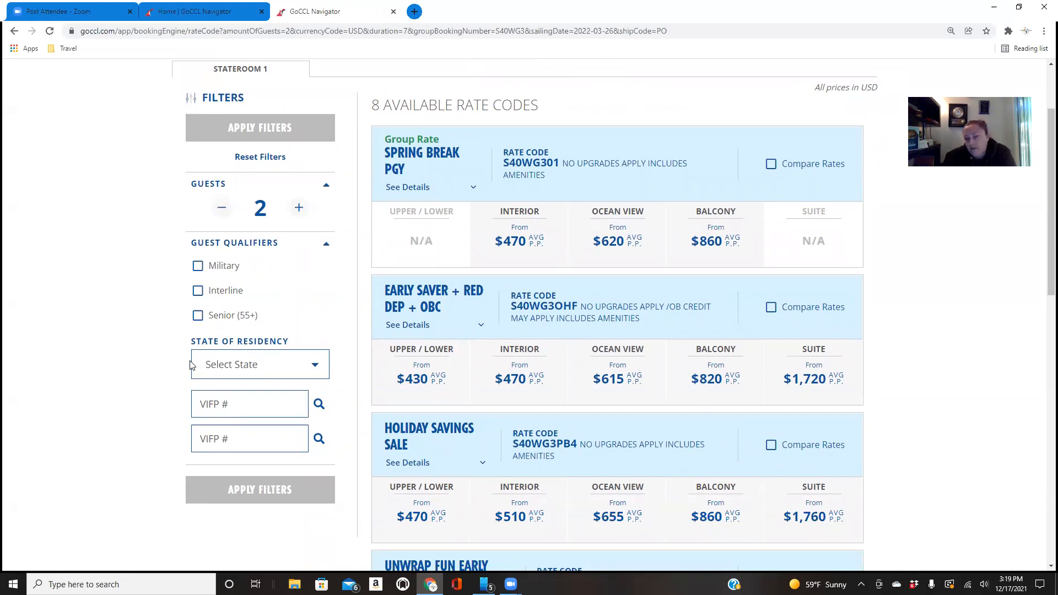
# Filter the rate codes for 2 guests, using the first guest's saved VIFP number and California as state of residency
pyautogui.click(299, 207)
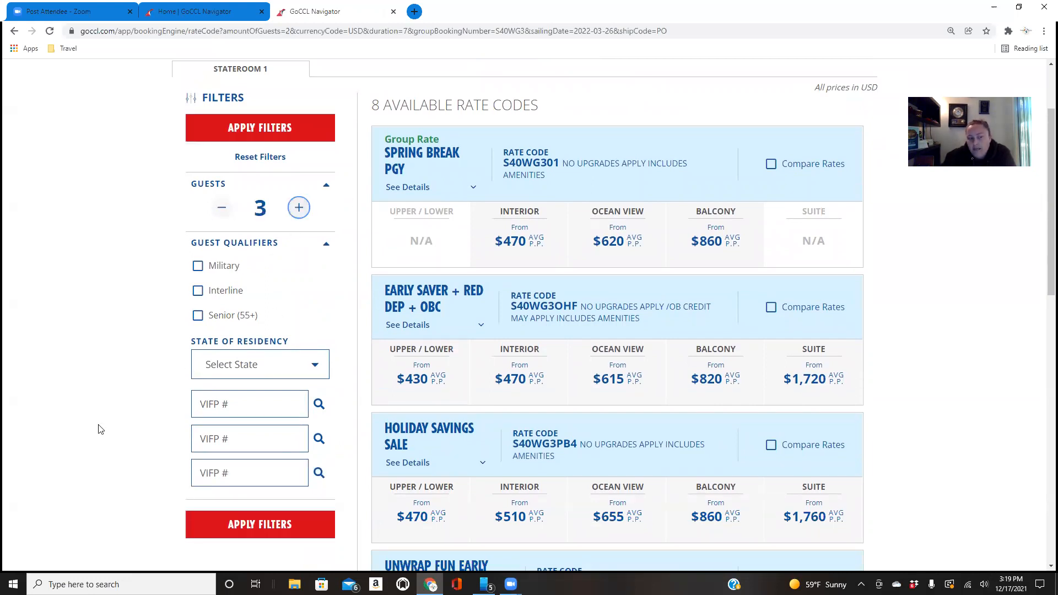
pyautogui.click(221, 207)
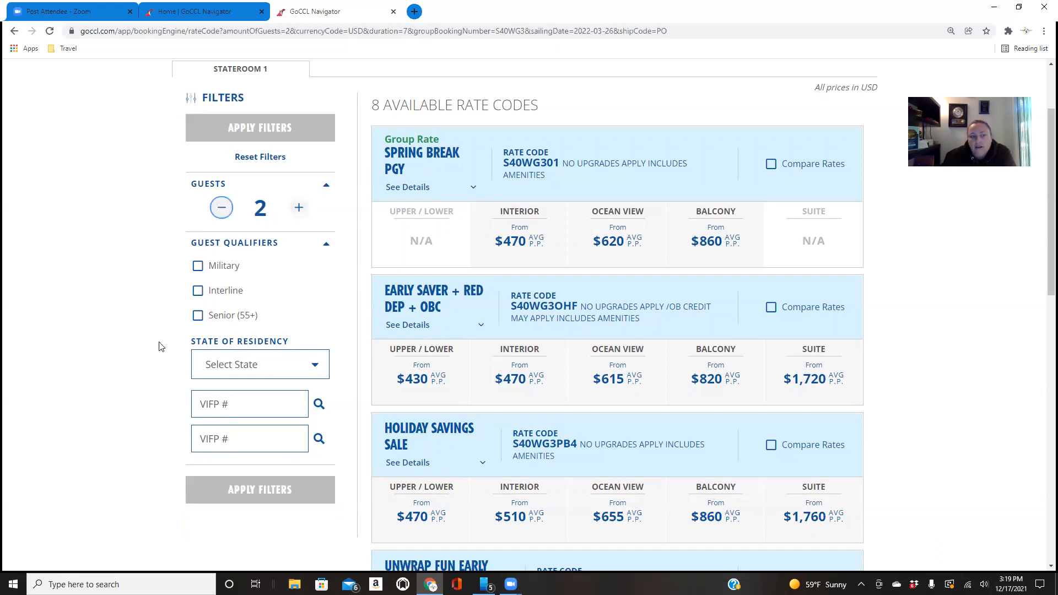
pyautogui.click(235, 405)
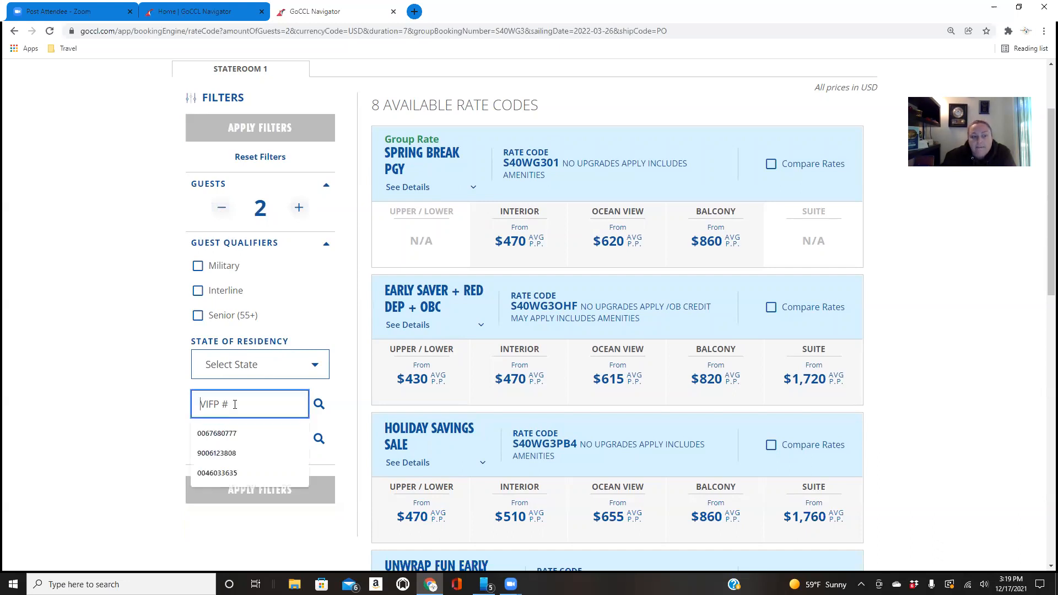
pyautogui.click(232, 434)
pyautogui.click(253, 364)
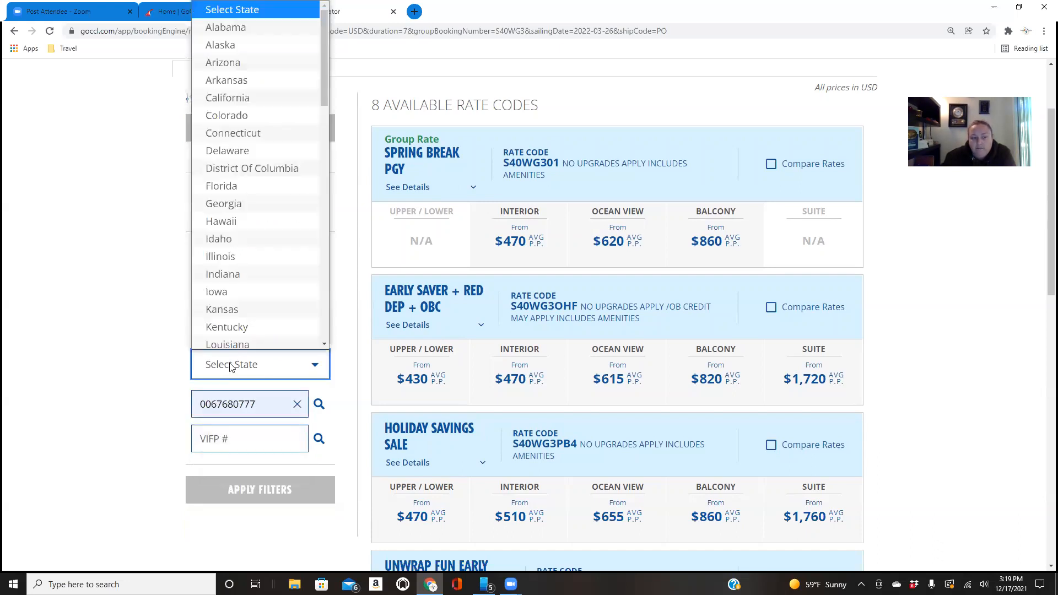
pyautogui.click(259, 92)
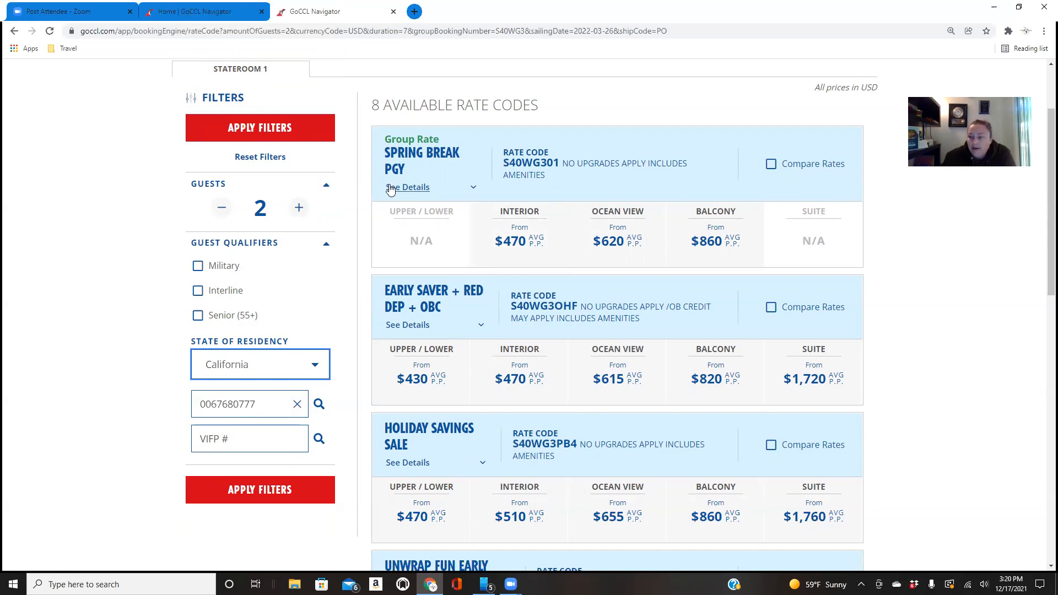
pyautogui.click(288, 490)
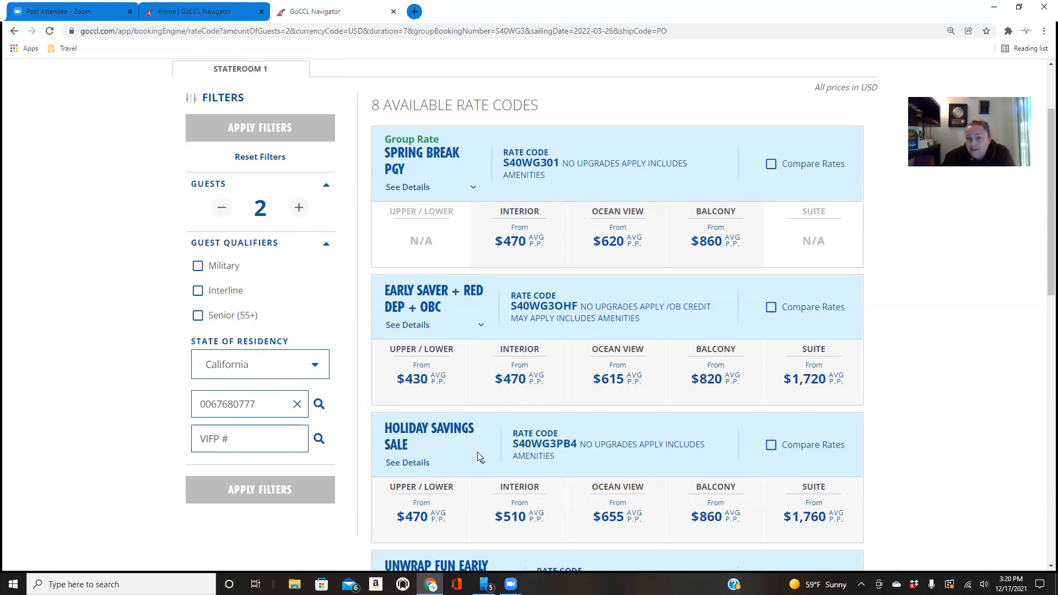
# Examine the available rate codes and compare their balcony prices with the Spring Break group rate
pyautogui.scroll(-1, 477, 452)
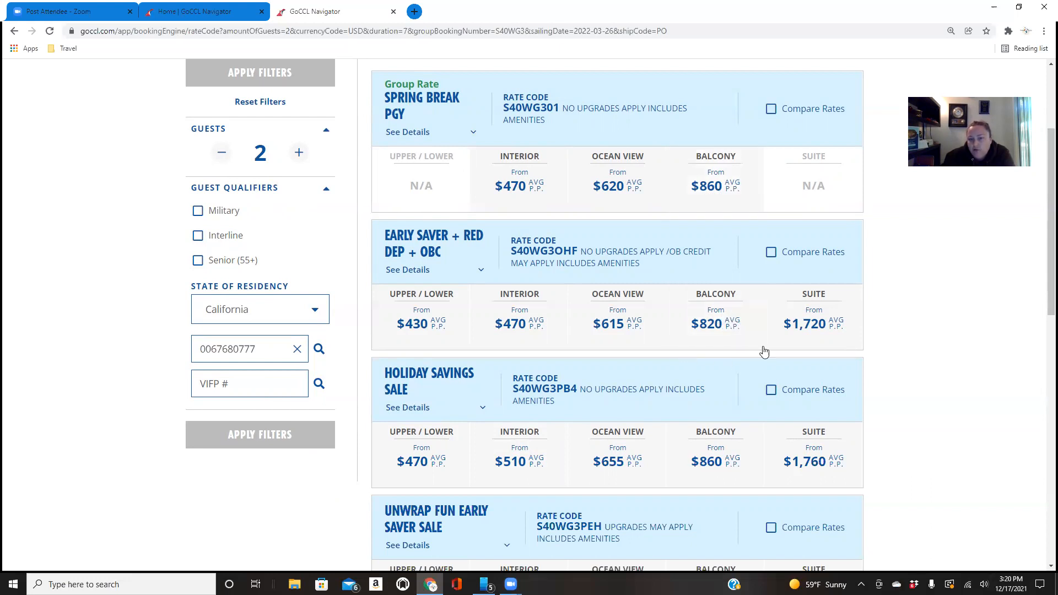
pyautogui.scroll(-1, 696, 346)
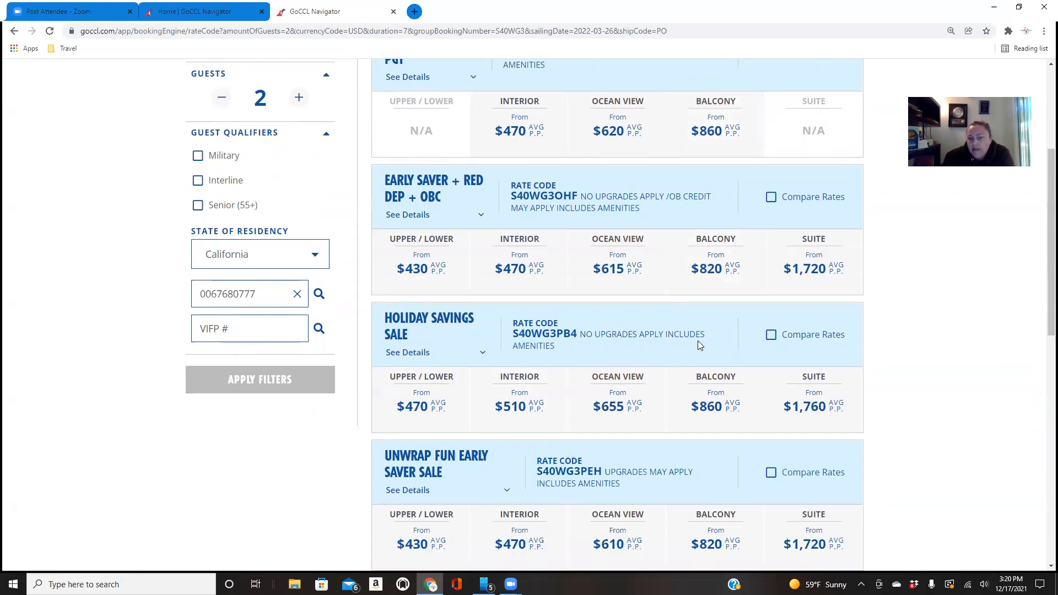
pyautogui.scroll(-5, 700, 413)
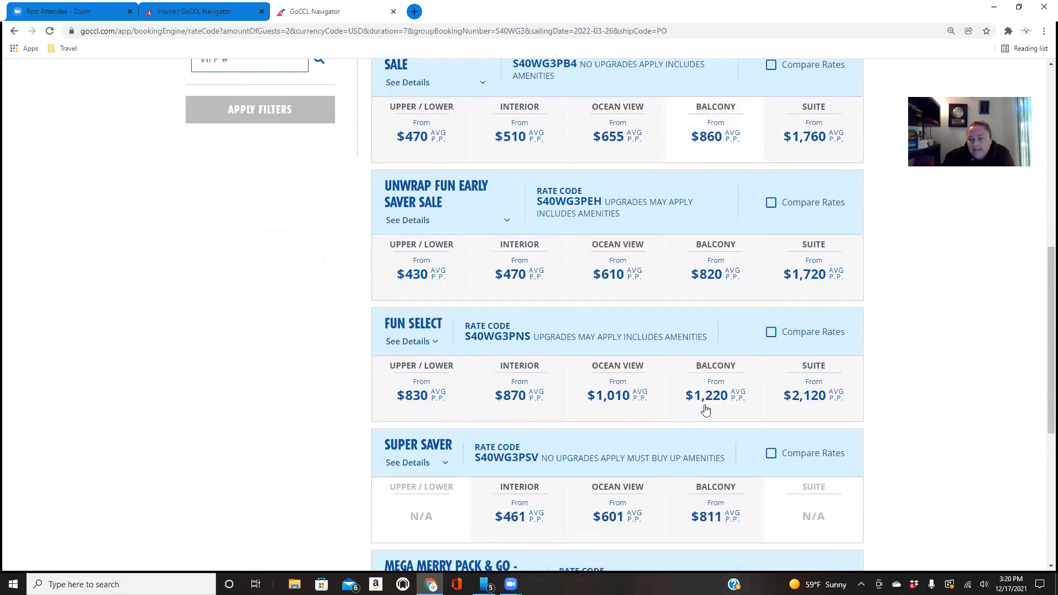
pyautogui.scroll(-4, 711, 308)
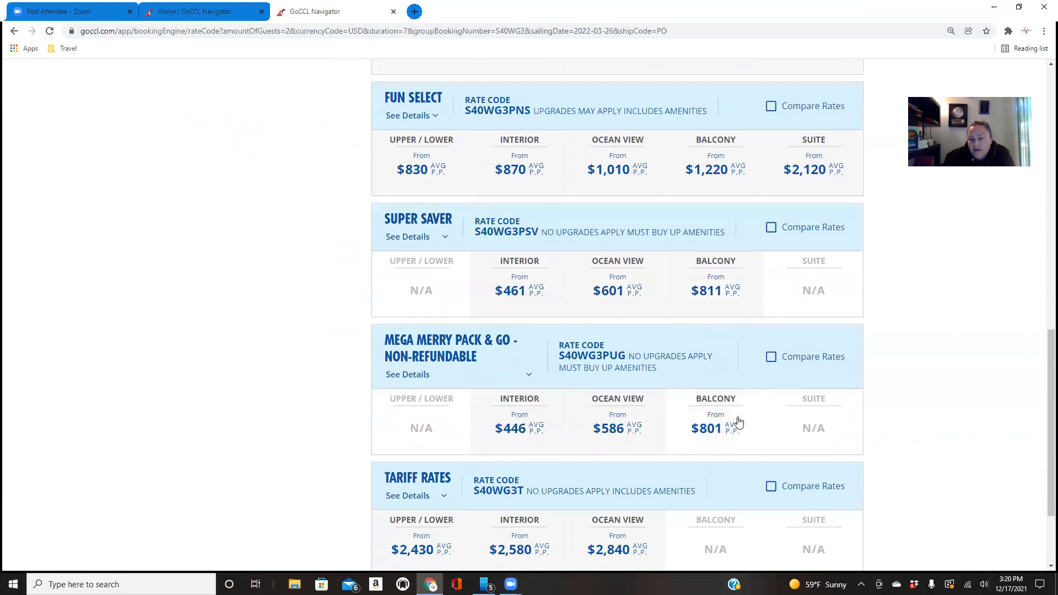
pyautogui.scroll(-2, 757, 444)
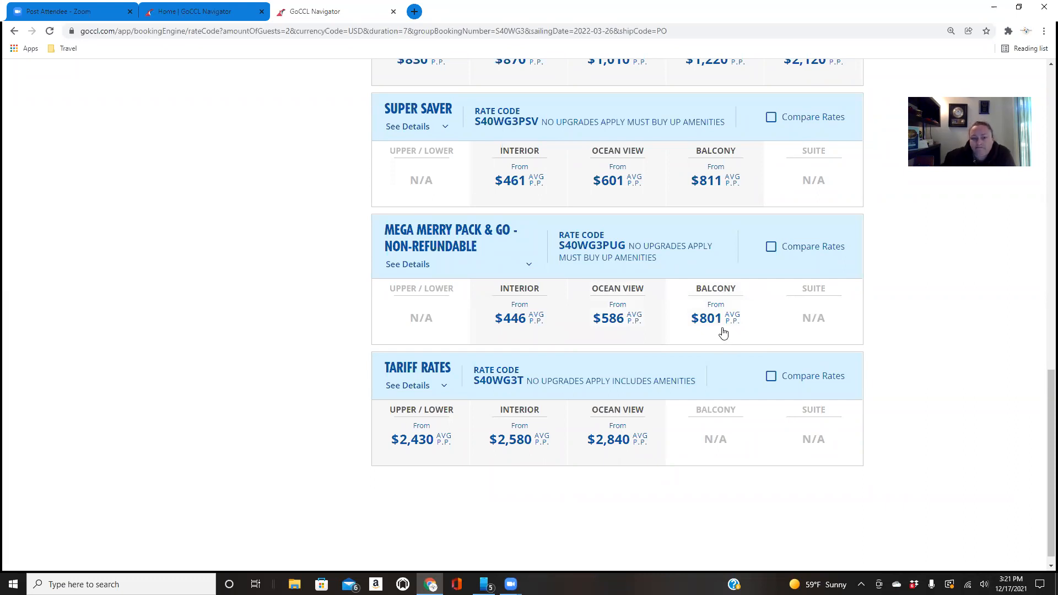
pyautogui.scroll(8, 723, 333)
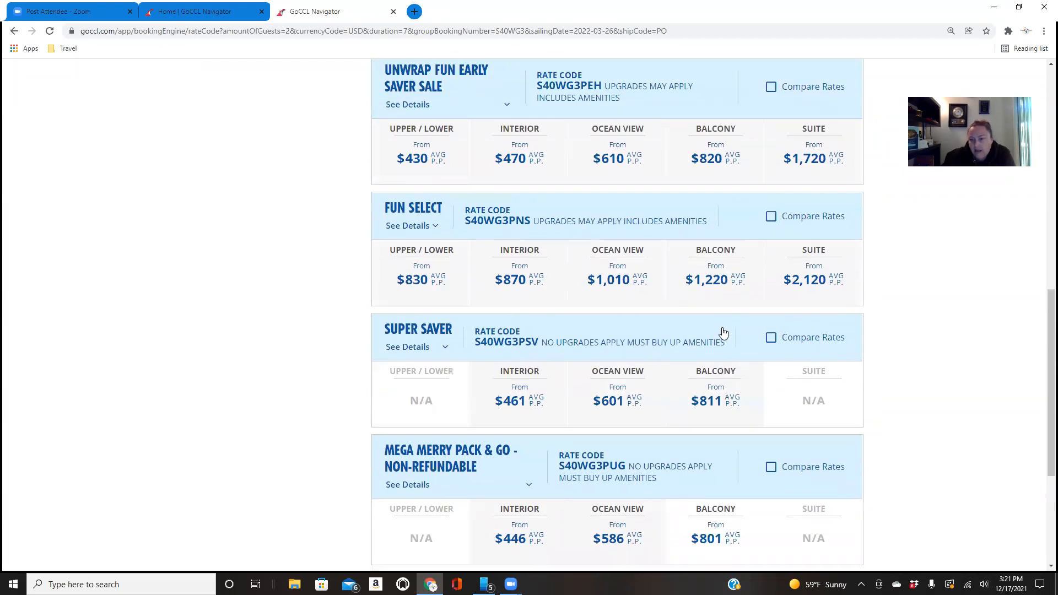
pyautogui.scroll(6, 724, 333)
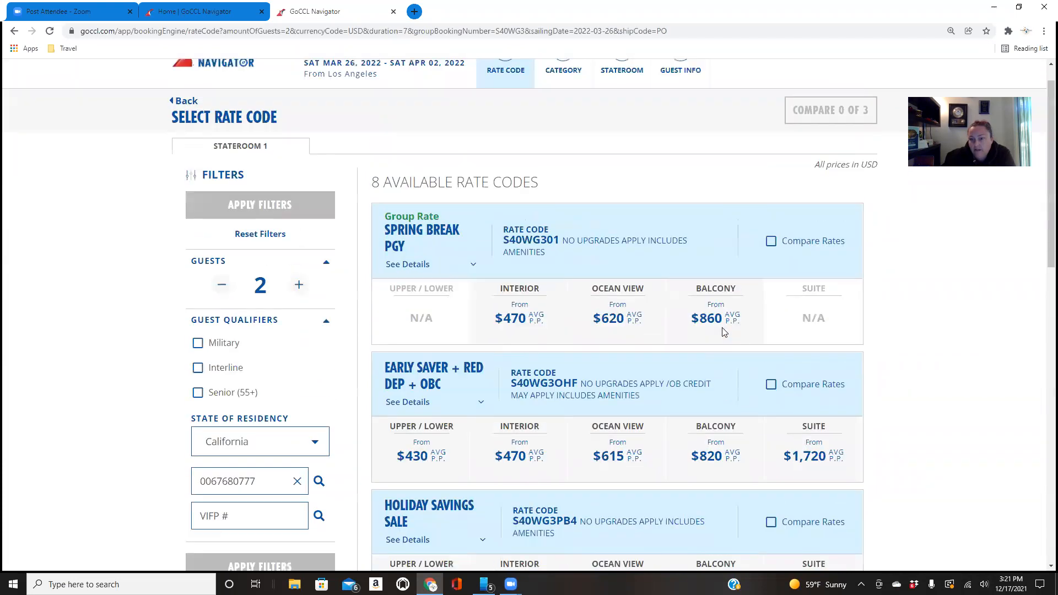
pyautogui.scroll(-6, 722, 333)
pyautogui.scroll(-5, 721, 333)
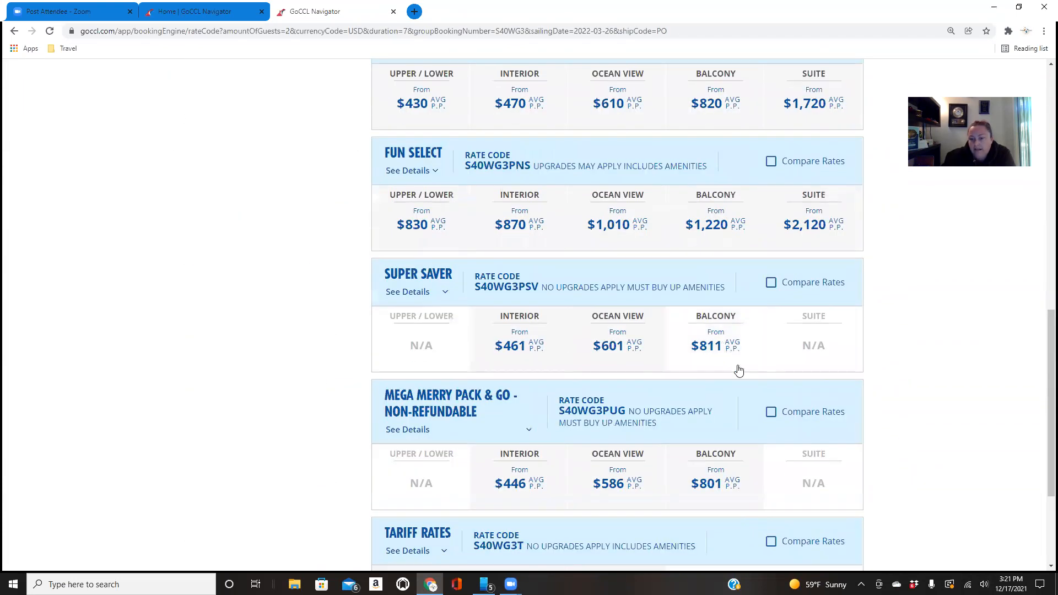
# Select the Mega Merry Pack & Go non-refundable balcony rate in category BL with the guaranteed stateroom, and continue to guest information
pyautogui.click(739, 470)
pyautogui.click(831, 531)
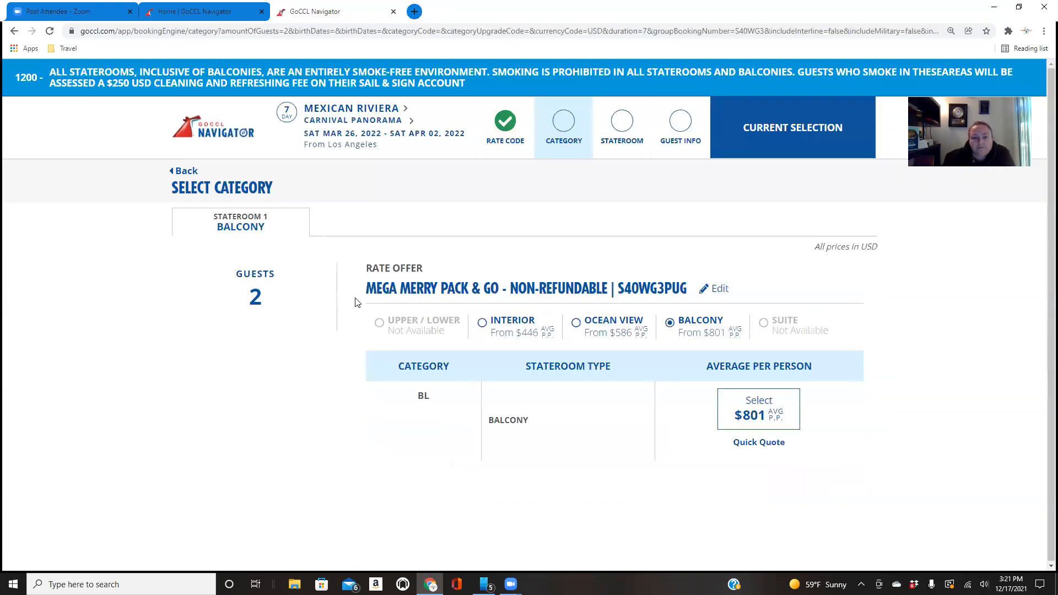
pyautogui.click(766, 409)
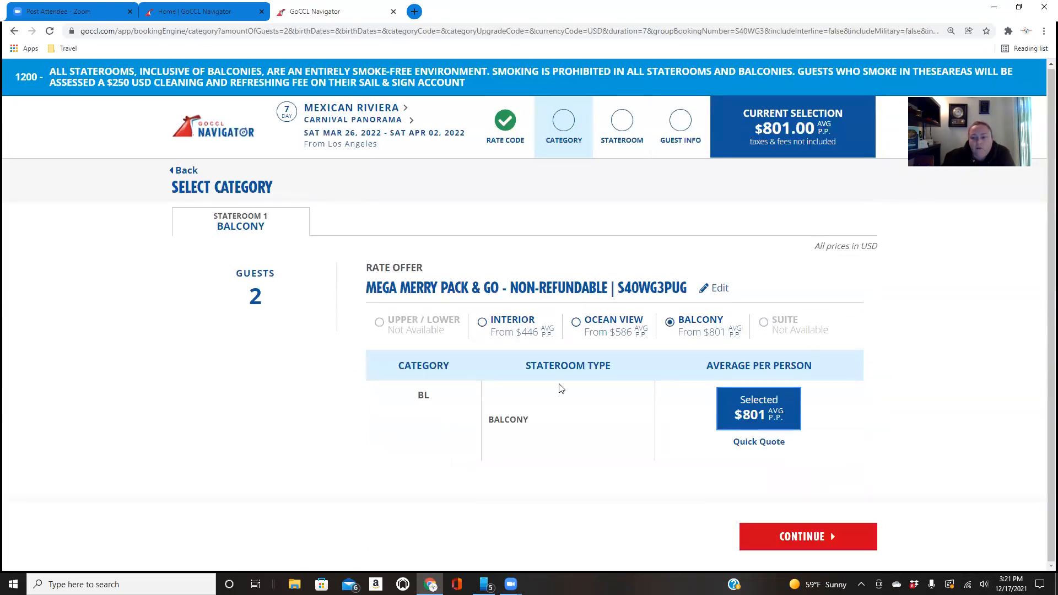
pyautogui.click(754, 536)
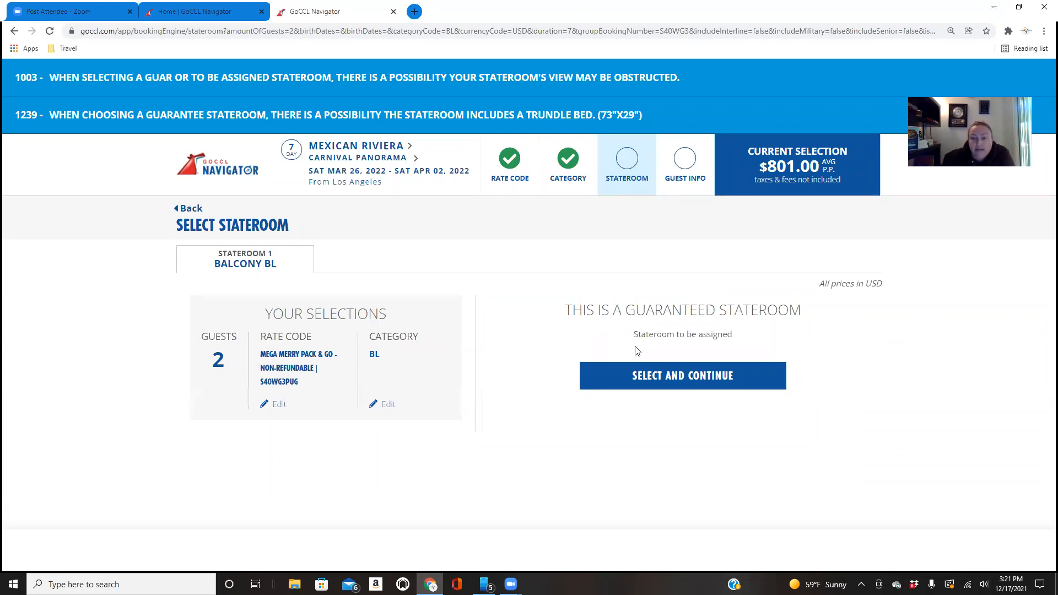
pyautogui.click(692, 380)
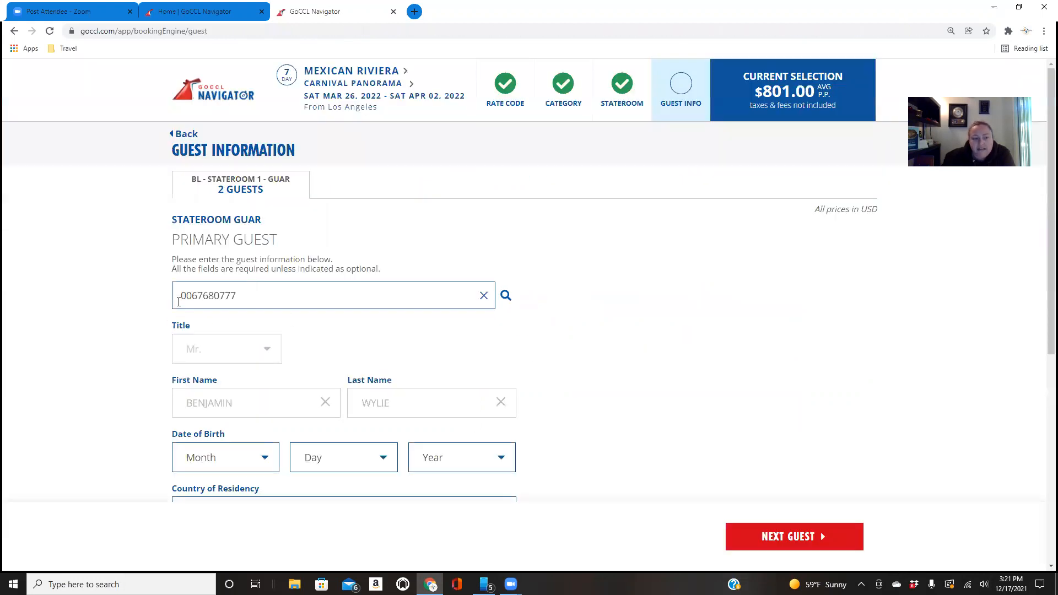
# Set the primary guest's country of residency to United States and state of residency to California
pyautogui.scroll(-3, 213, 320)
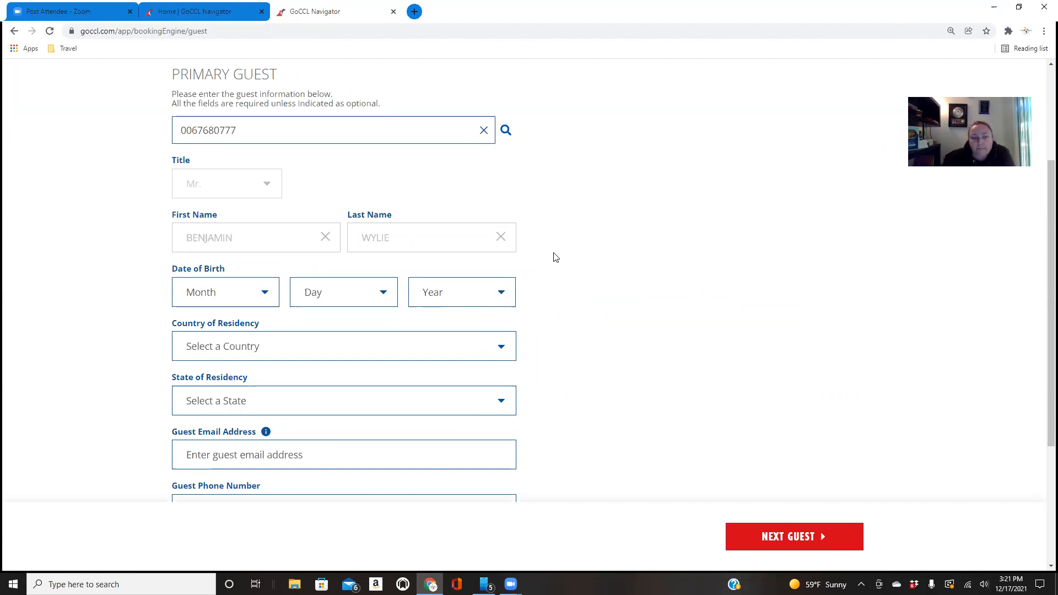
pyautogui.scroll(-1, 556, 257)
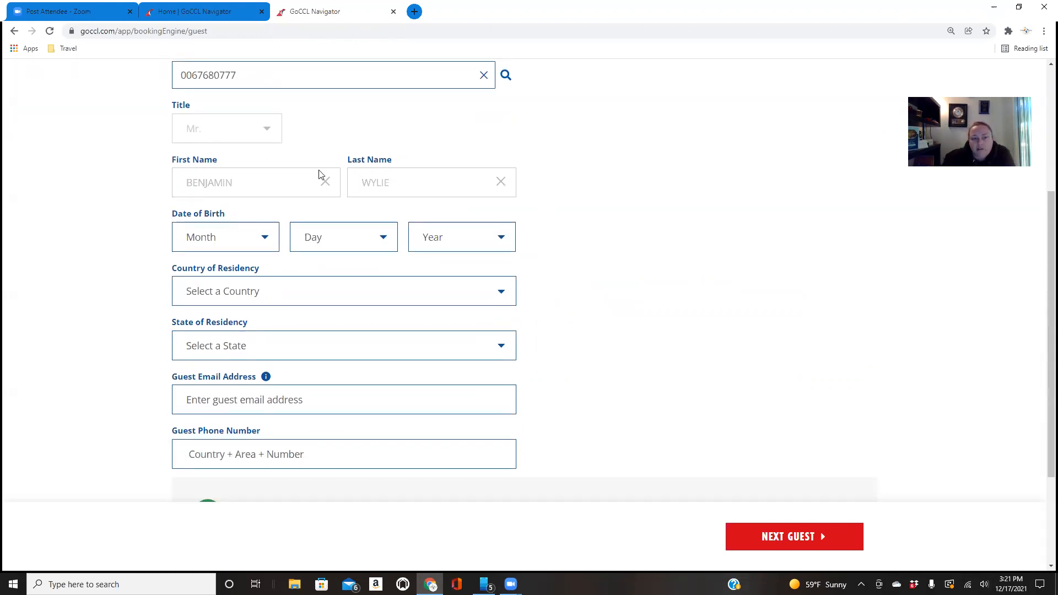
pyautogui.scroll(-3, 533, 279)
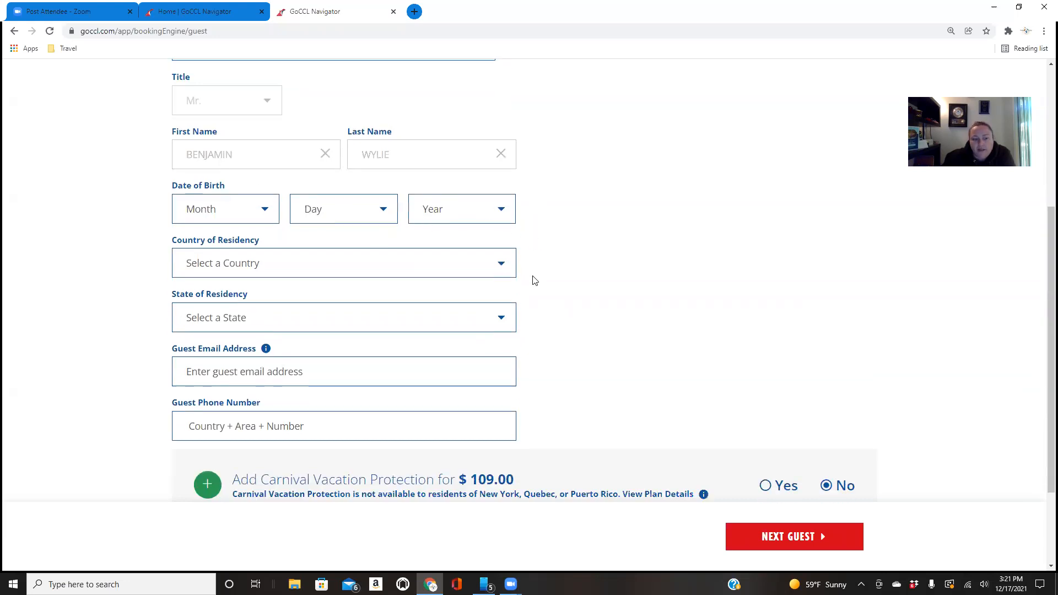
pyautogui.scroll(1, 453, 235)
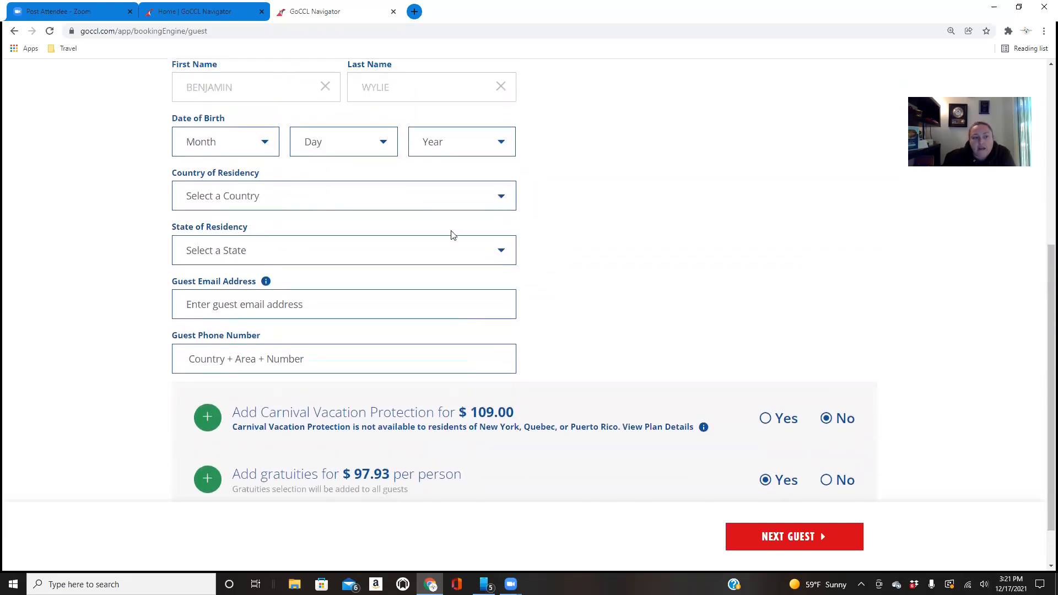
pyautogui.click(366, 203)
pyautogui.click(369, 237)
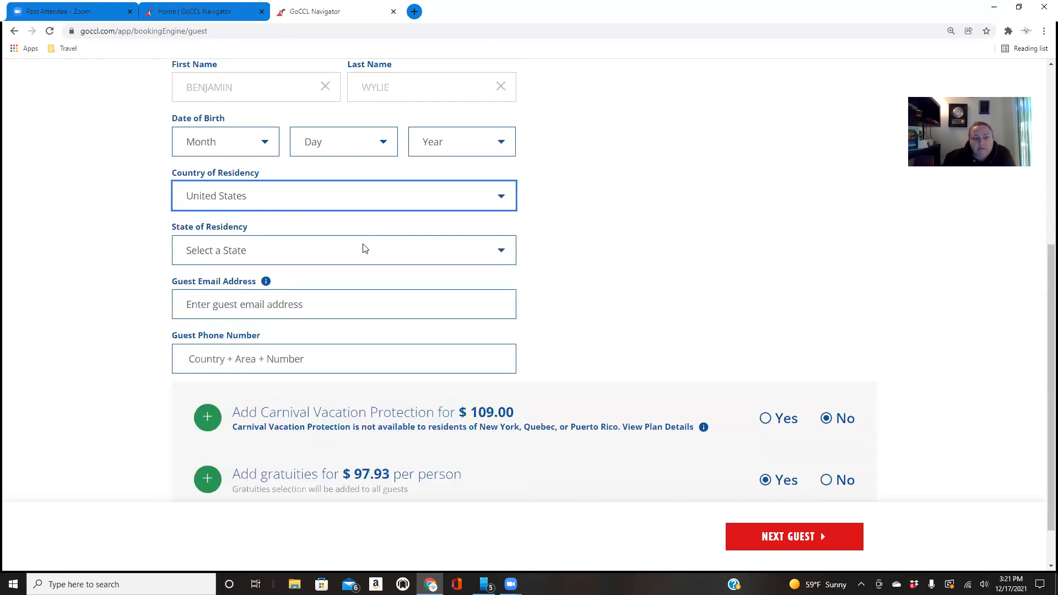
pyautogui.click(364, 249)
pyautogui.click(356, 361)
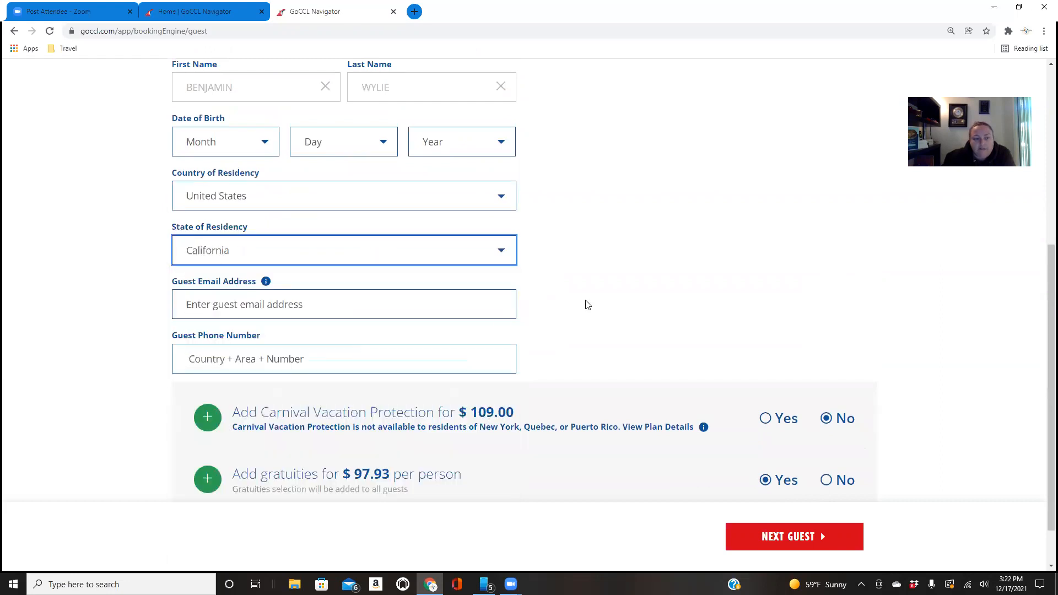
# Fill in the primary guest's email address from the matching saved contact
pyautogui.scroll(-1, 588, 305)
pyautogui.click(427, 259)
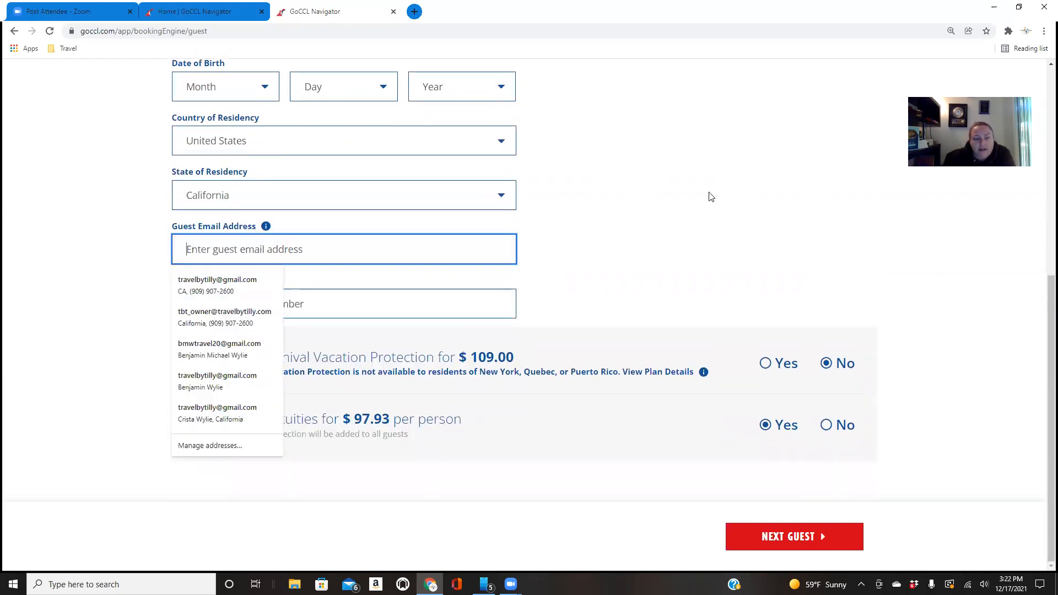
pyautogui.click(219, 350)
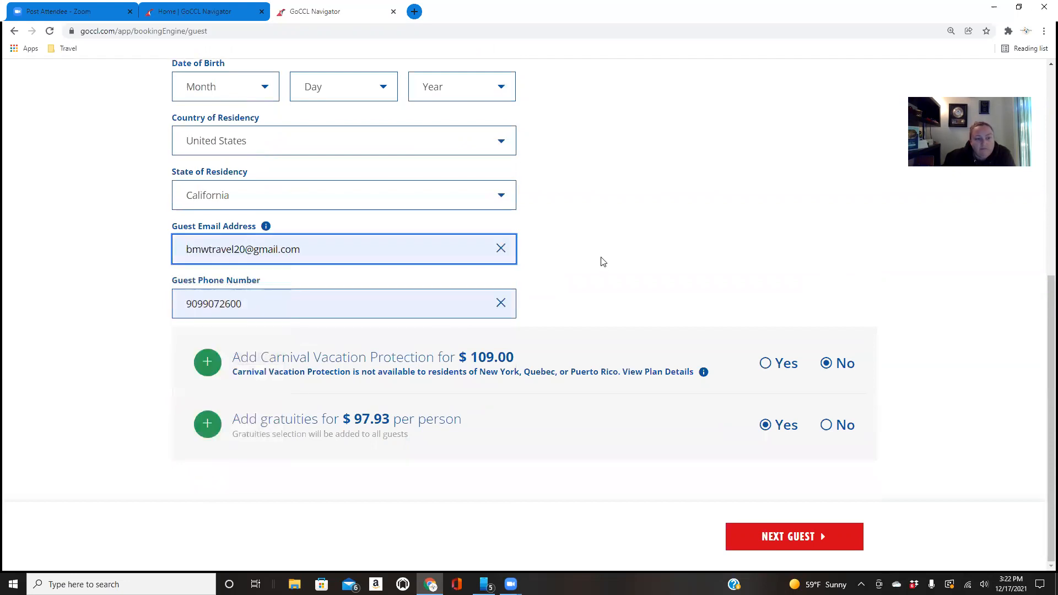
# Replace the primary guest's phone number and add Carnival Vacation Protection
pyautogui.click(455, 298)
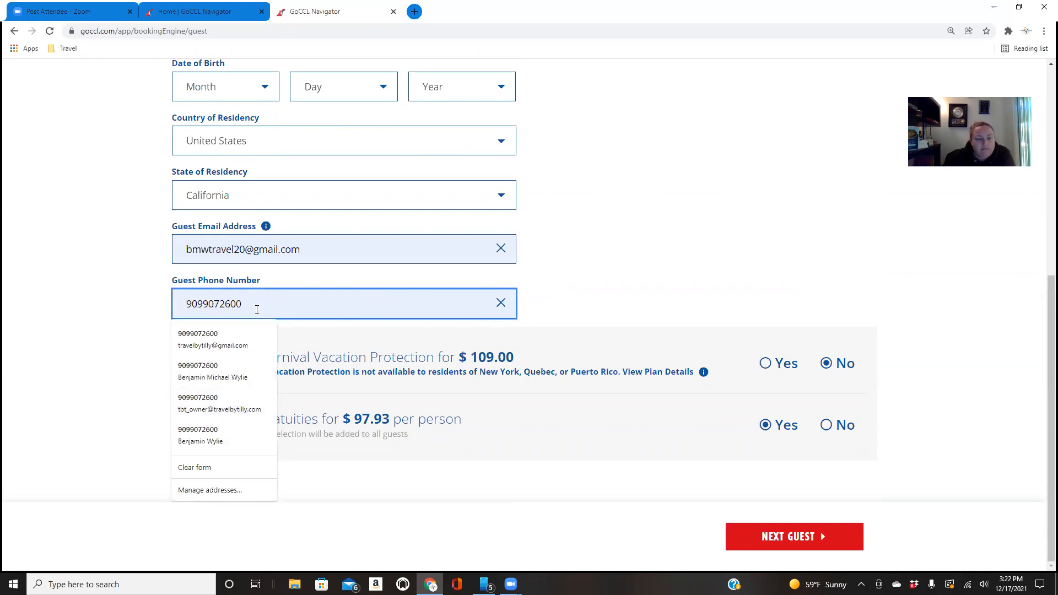
pyautogui.press('BackSpace')
pyautogui.press('BackSpace')
pyautogui.press('BackSpace')
pyautogui.press('BackSpace')
pyautogui.press('BackSpace')
pyautogui.press('BackSpace')
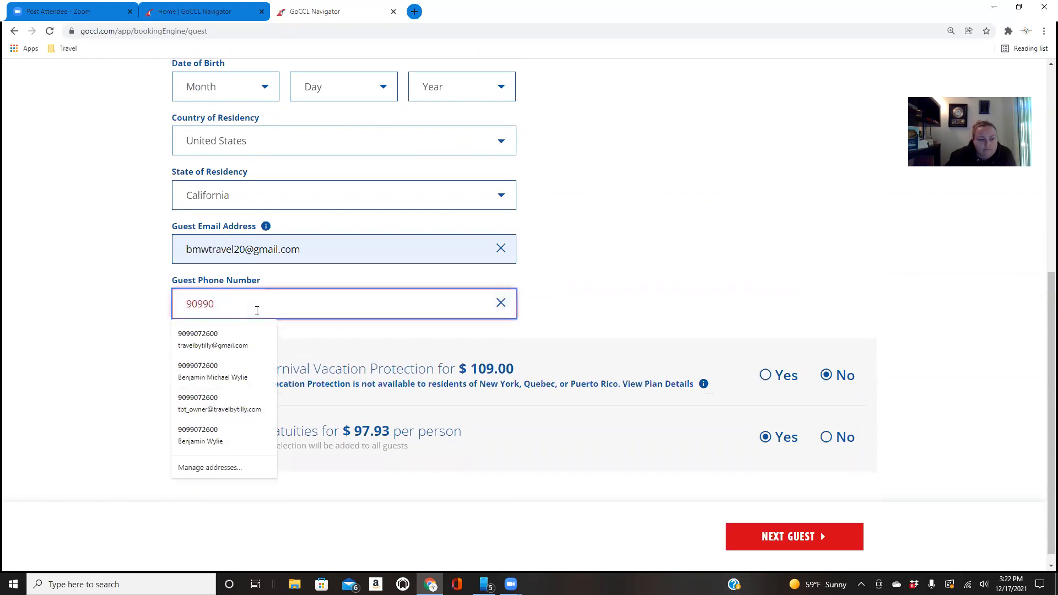
pyautogui.write('3689244')
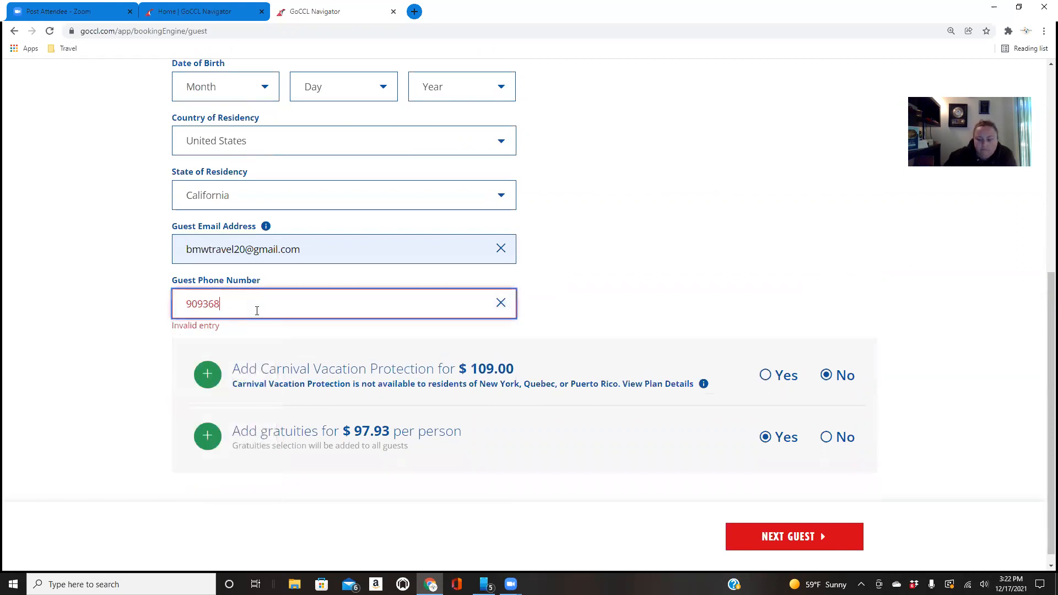
pyautogui.click(588, 194)
pyautogui.click(765, 363)
# Enter the primary guest's date of birth, selecting the month, day and year
pyautogui.scroll(2, 530, 432)
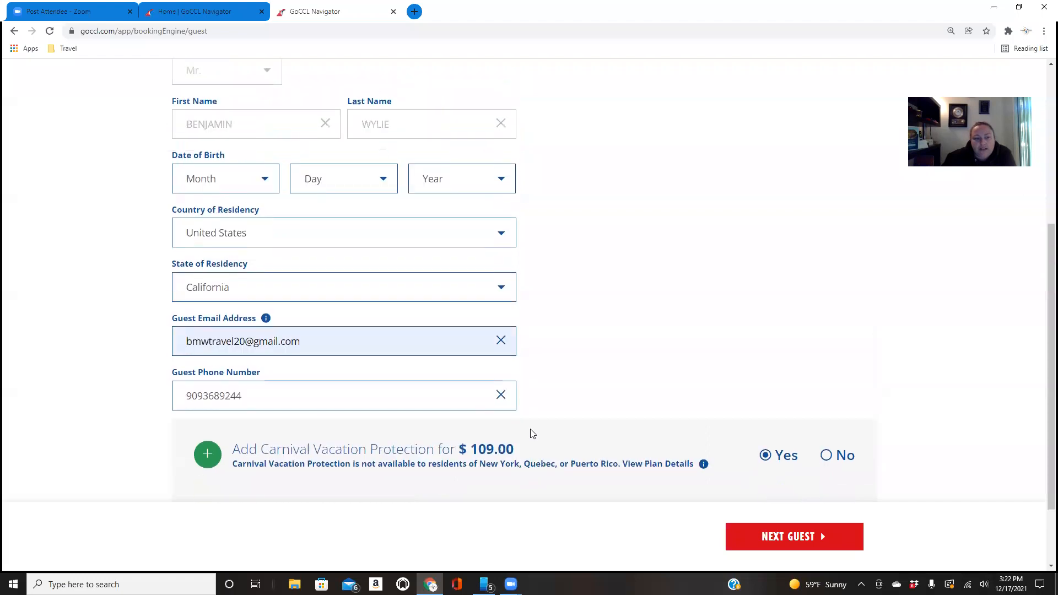
pyautogui.scroll(2, 289, 400)
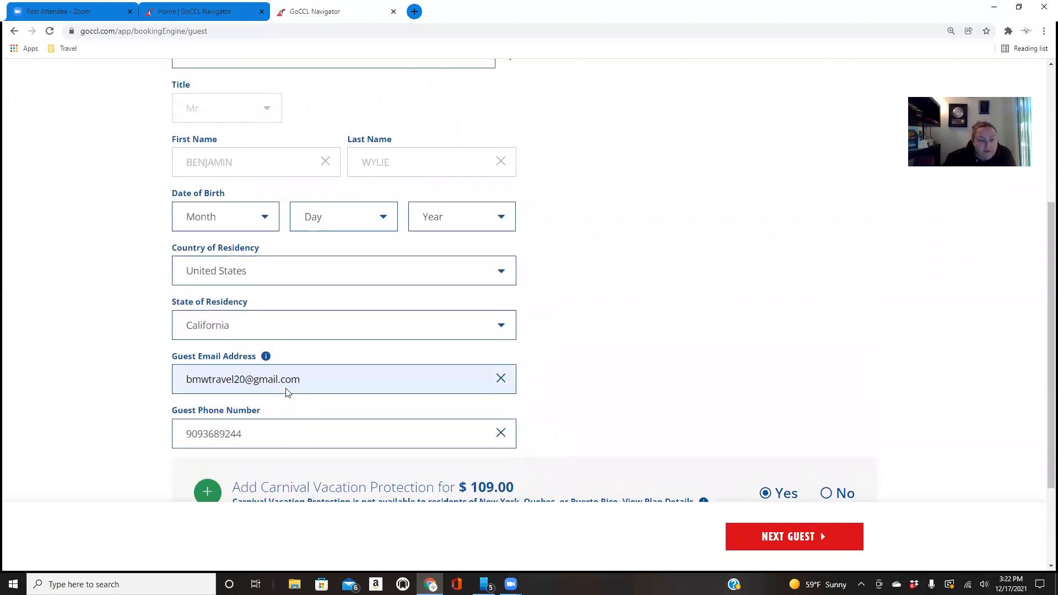
pyautogui.click(223, 303)
pyautogui.click(210, 342)
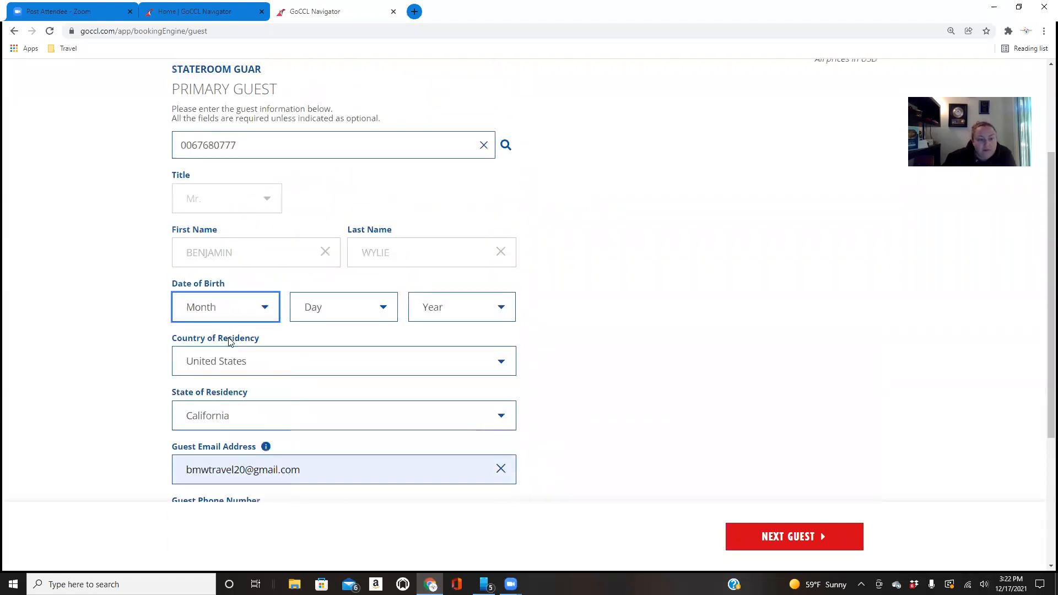
pyautogui.click(301, 317)
pyautogui.scroll(-4, 322, 189)
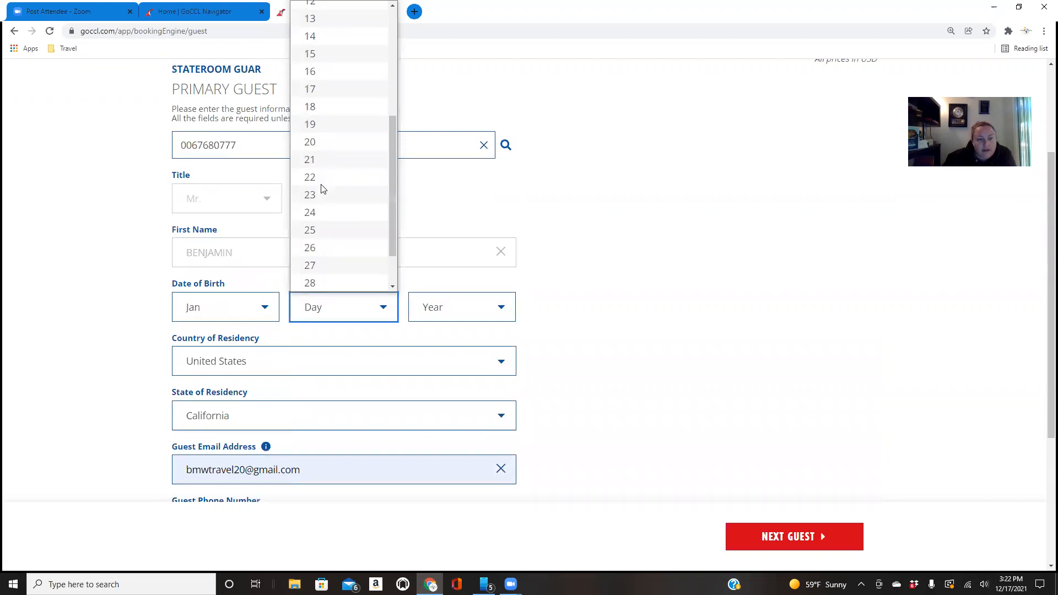
pyautogui.click(330, 139)
pyautogui.click(423, 303)
pyautogui.scroll(-6, 421, 220)
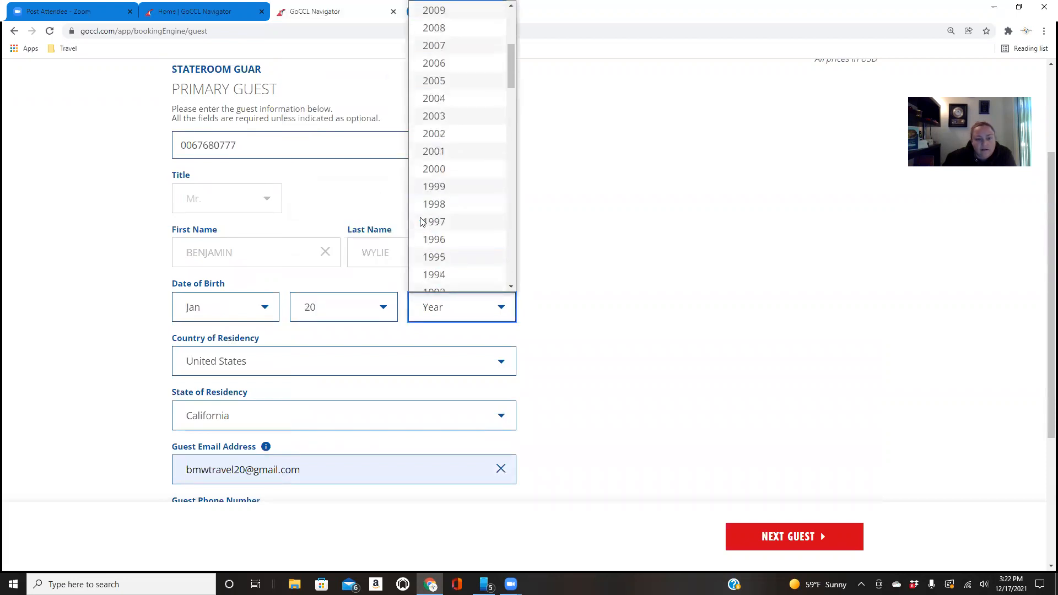
pyautogui.scroll(-4, 452, 259)
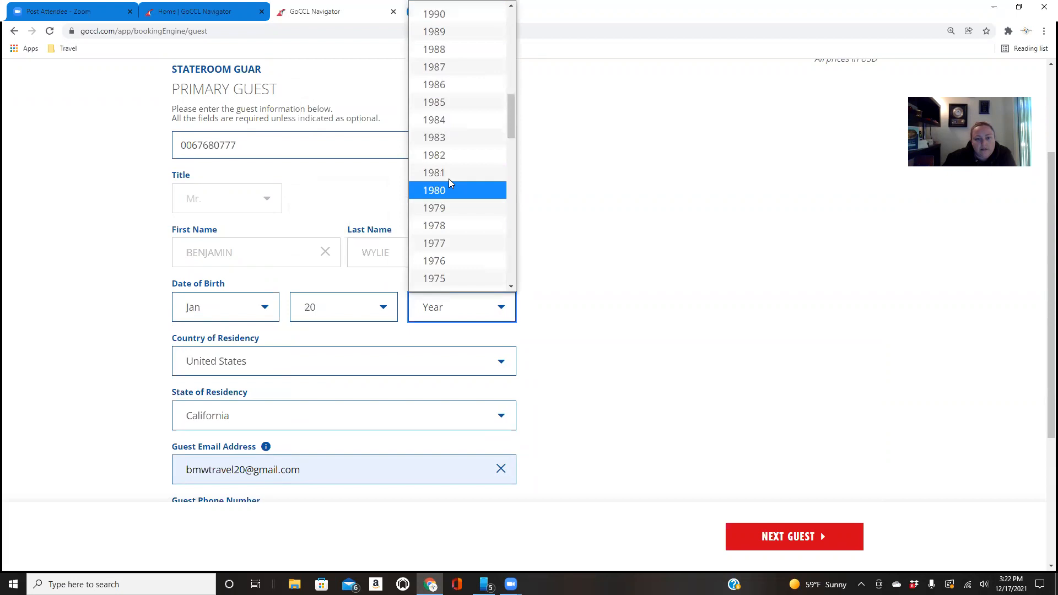
pyautogui.click(456, 139)
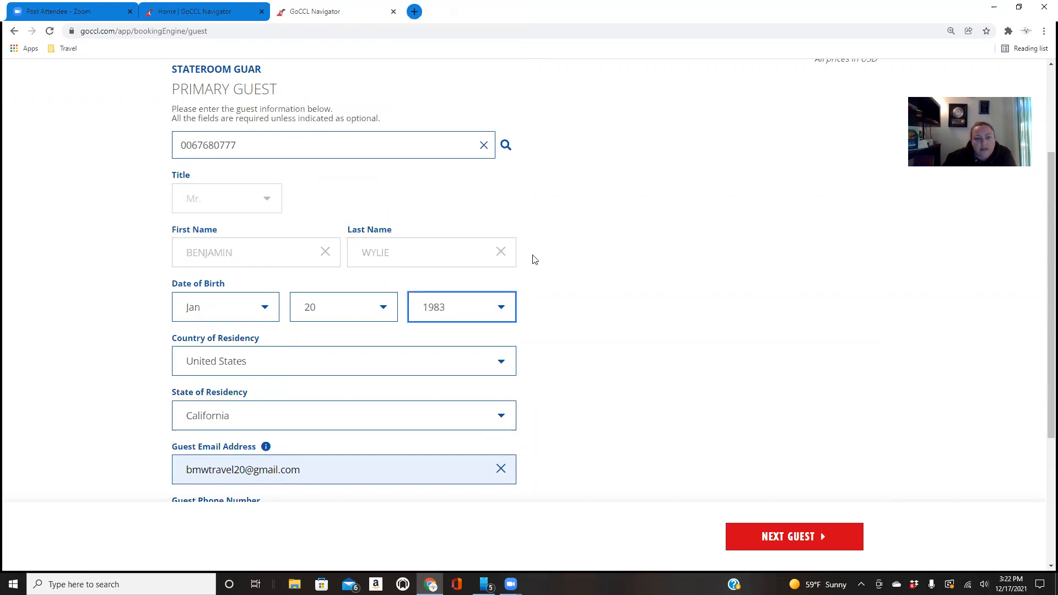
# Correct the primary guest's birth year and proceed to the second guest's information
pyautogui.click(432, 307)
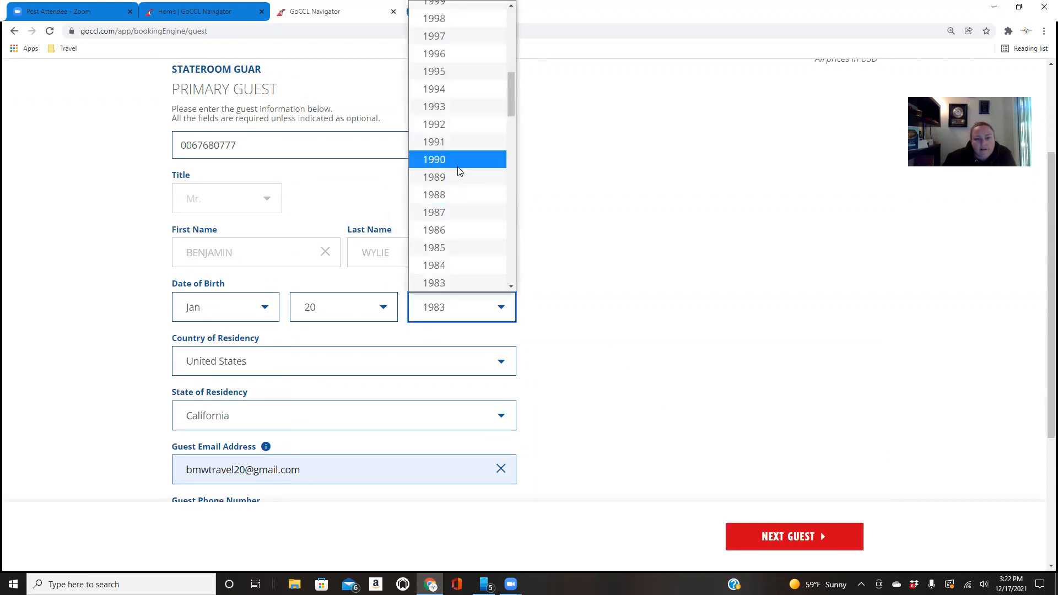
pyautogui.scroll(-8, 459, 171)
pyautogui.scroll(4, 460, 105)
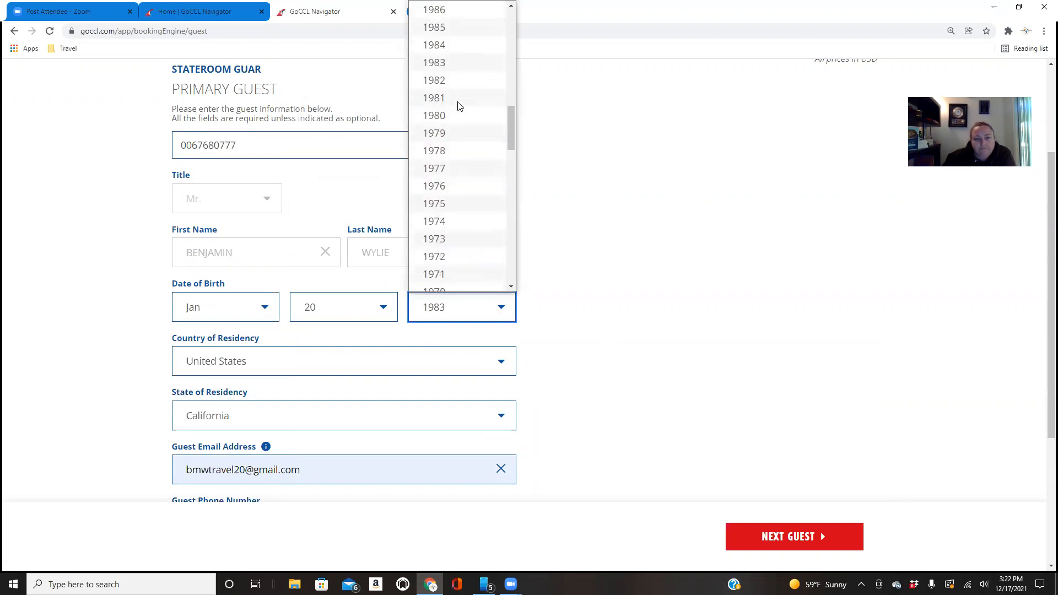
pyautogui.click(457, 207)
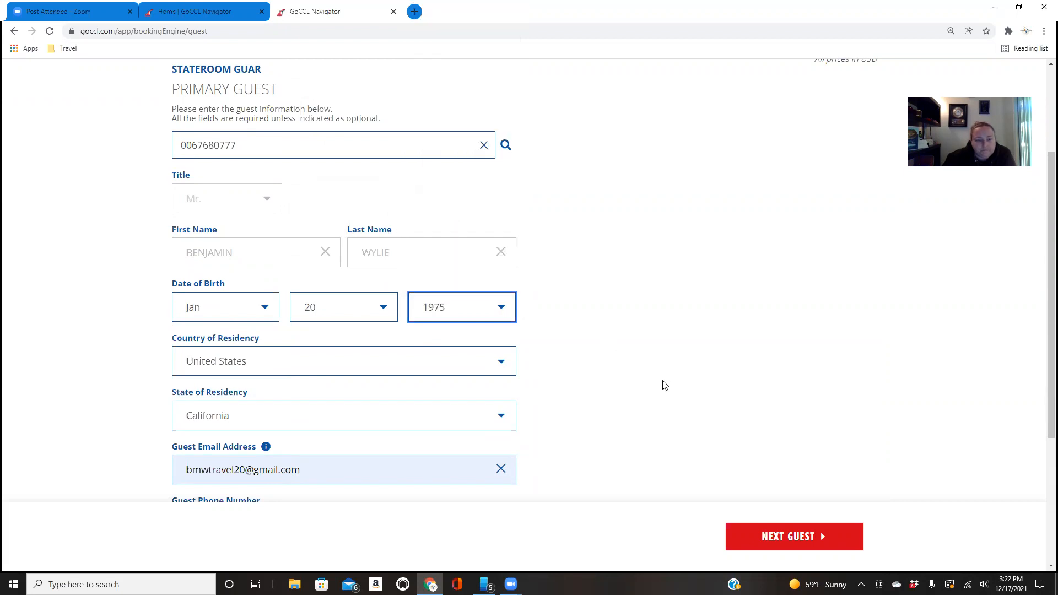
pyautogui.scroll(-4, 666, 385)
pyautogui.click(794, 536)
# Fill in Guest 2's VIFP number with the second saved entry and look up the guest's details
pyautogui.scroll(3, 589, 295)
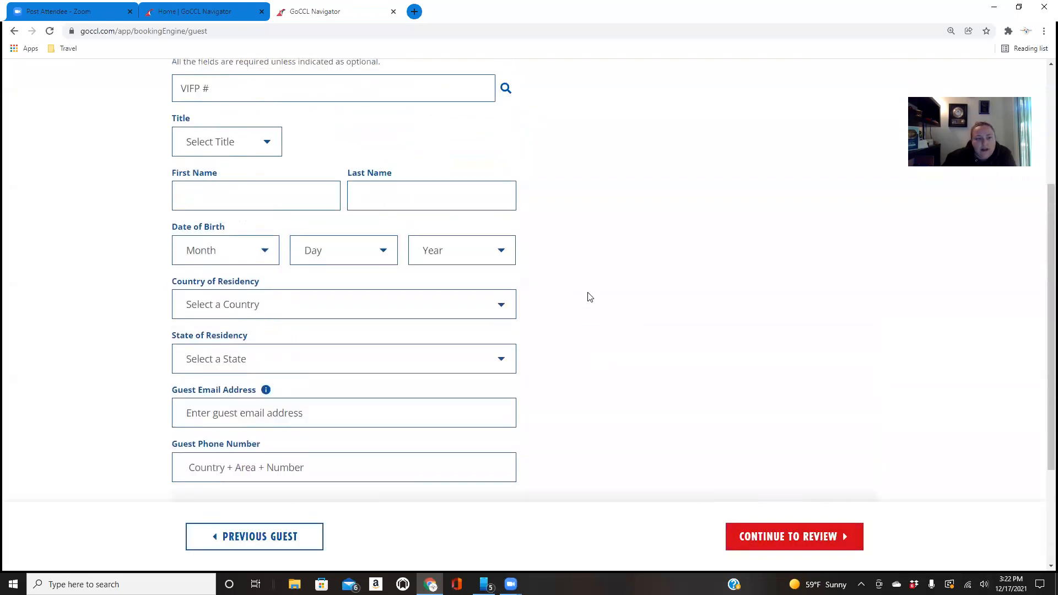
pyautogui.scroll(1, 335, 160)
pyautogui.click(303, 147)
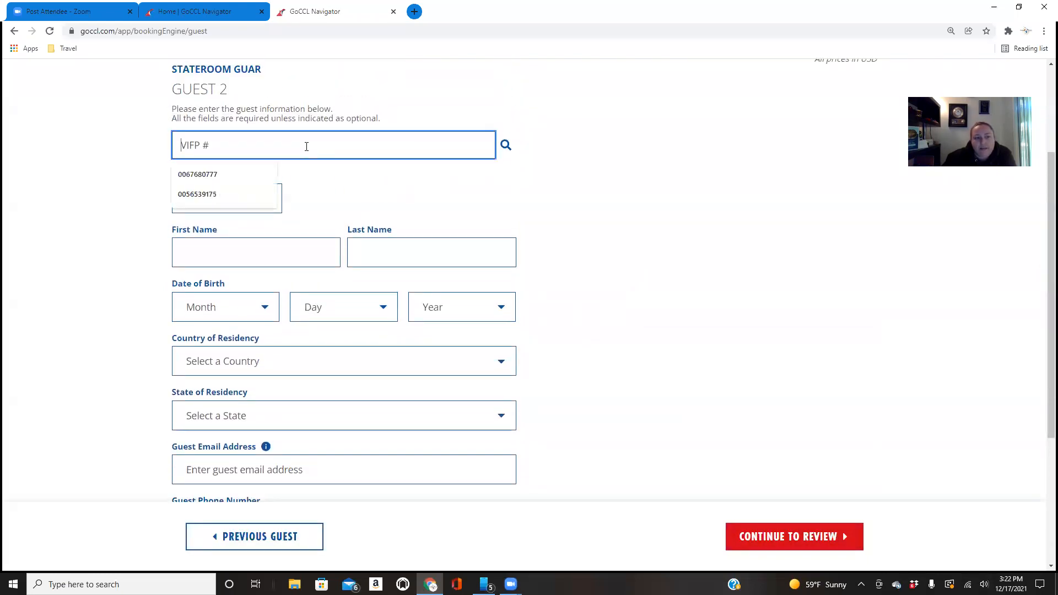
pyautogui.click(219, 195)
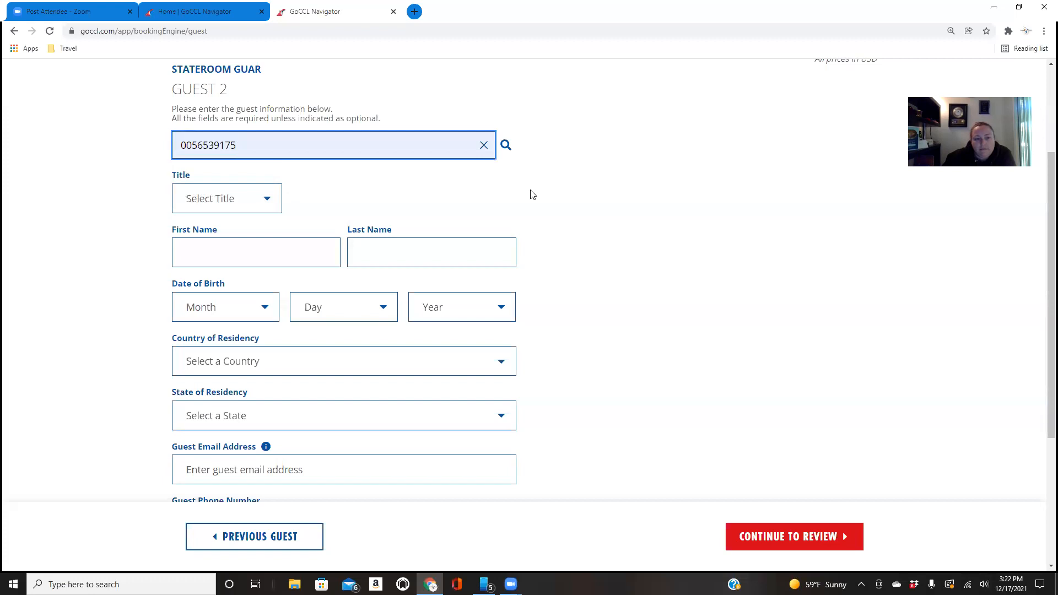
pyautogui.click(505, 146)
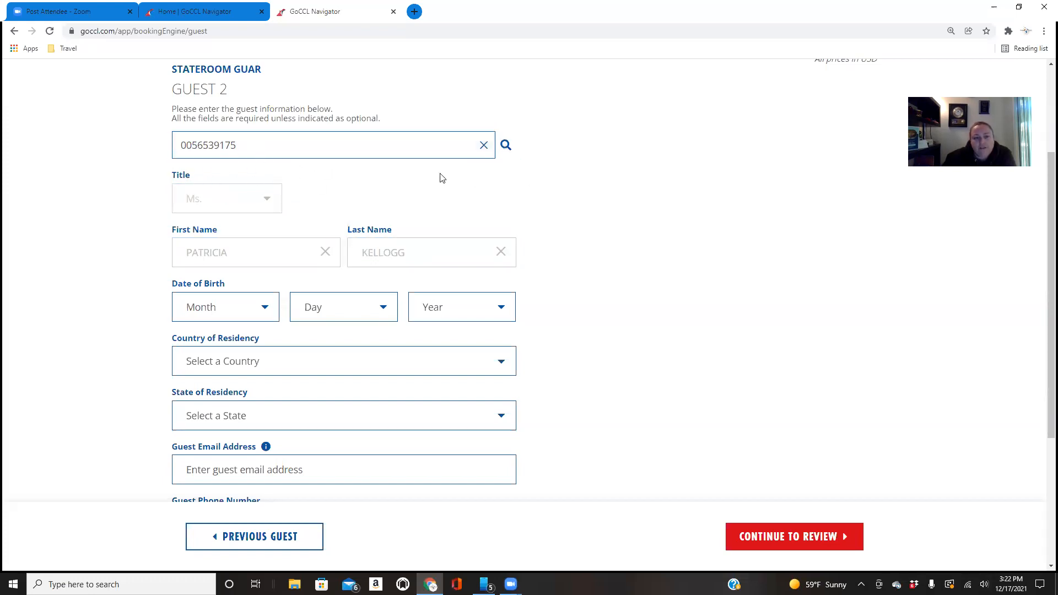
pyautogui.click(506, 145)
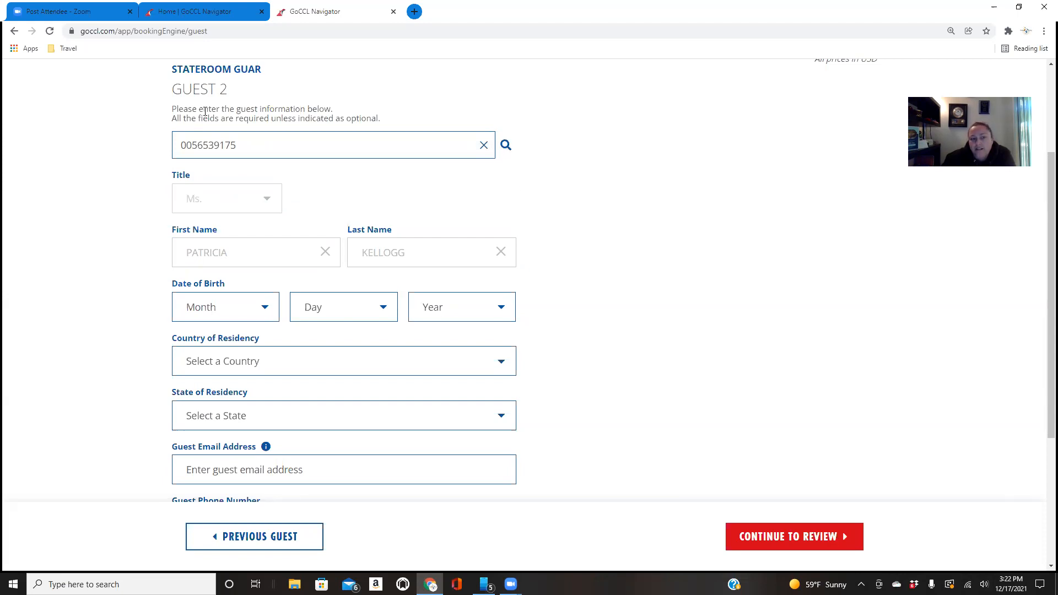
# Clear Guest 2's VIFP number, choose the same saved number again and repeat the lookup
pyautogui.click(276, 147)
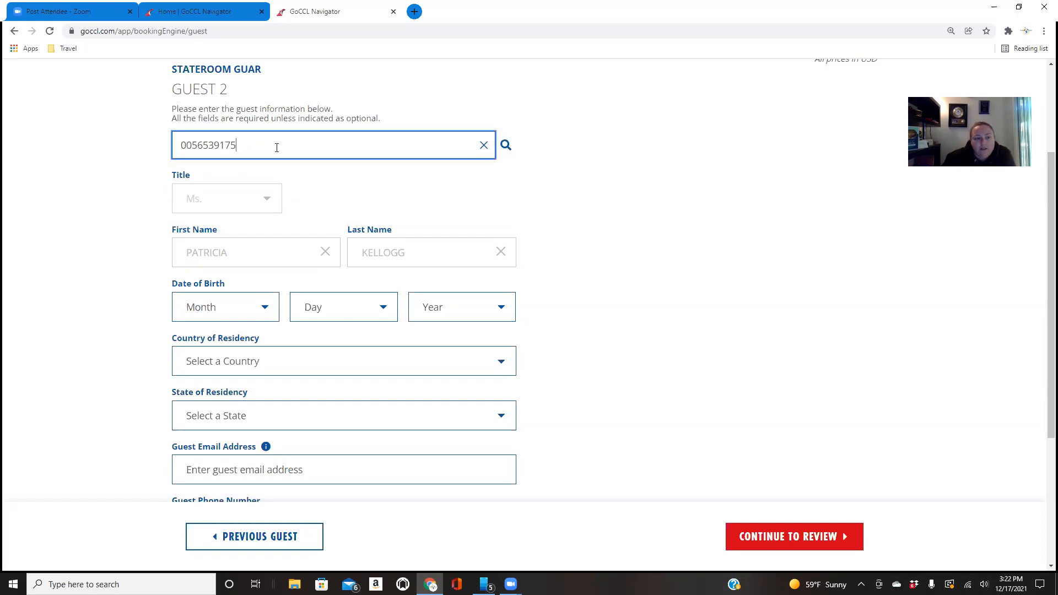
pyautogui.doubleClick(276, 147)
pyautogui.press('BackSpace')
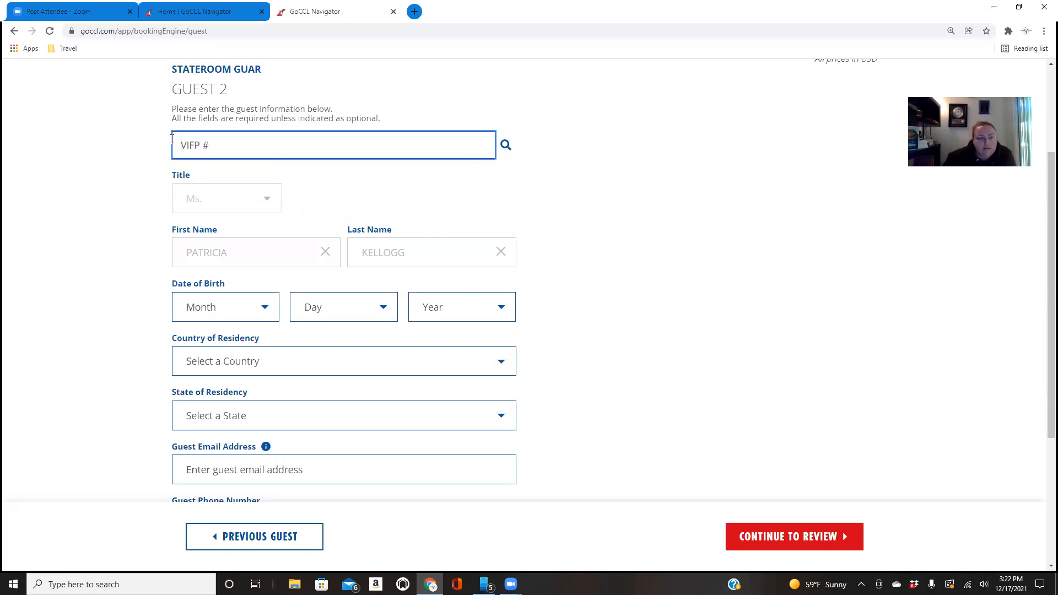
pyautogui.click(221, 174)
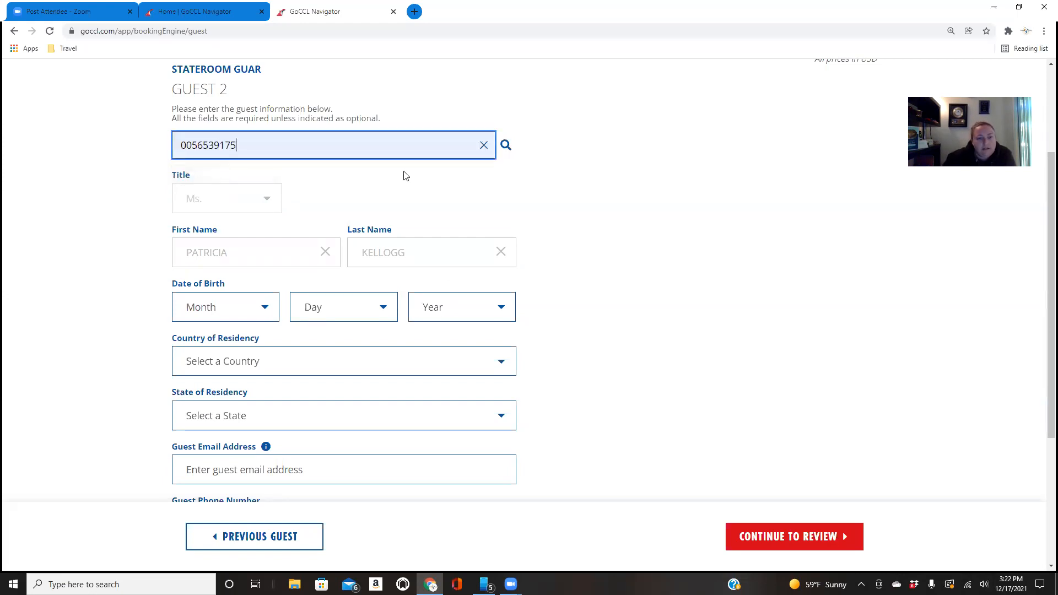
pyautogui.click(510, 151)
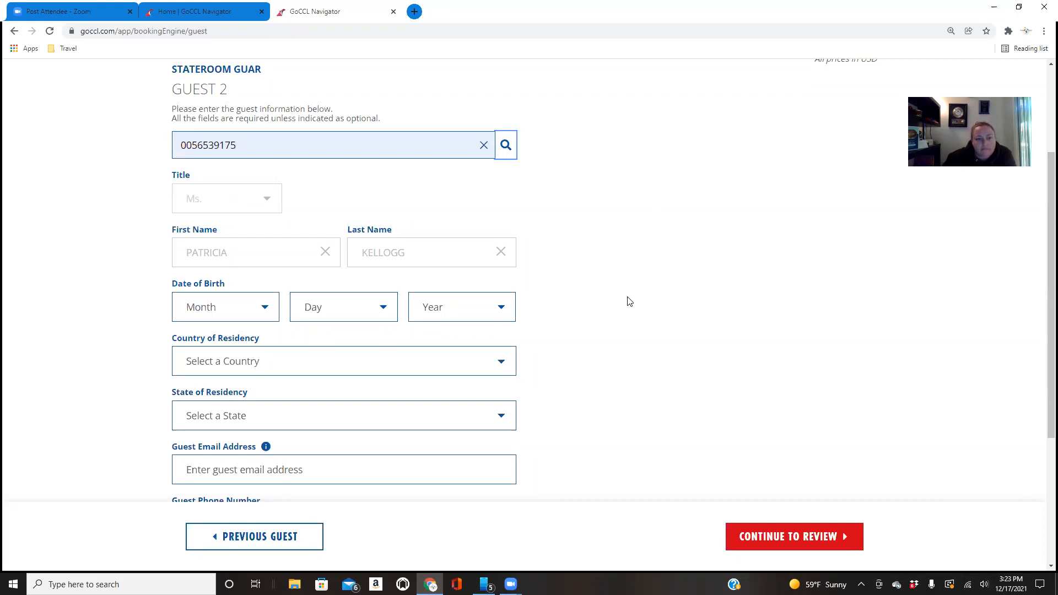
# Set Guest 2's country of residency to United States and state of residency to California
pyautogui.scroll(-3, 629, 300)
pyautogui.click(346, 204)
pyautogui.click(259, 234)
pyautogui.click(246, 249)
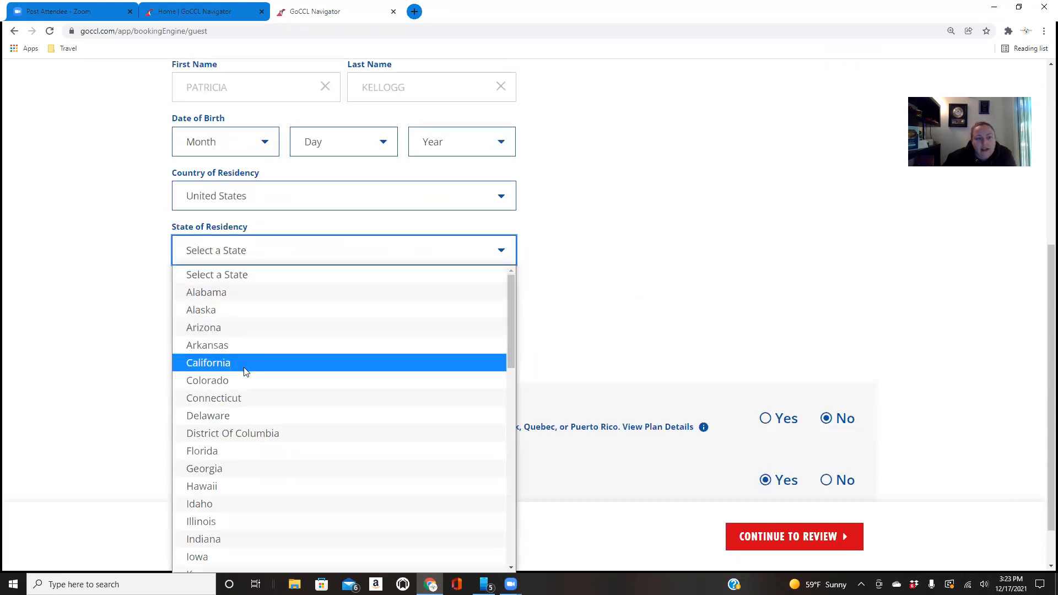
pyautogui.click(246, 361)
# Fill in Guest 2's email and phone number from a saved contact and add Carnival Vacation Protection
pyautogui.click(253, 314)
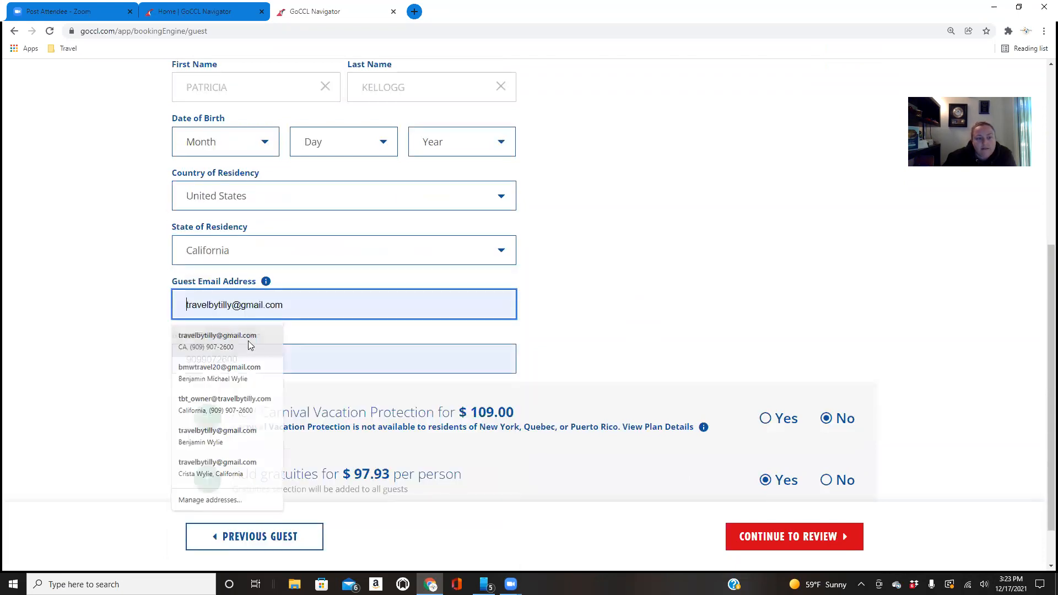
pyautogui.click(243, 340)
pyautogui.scroll(-1, 786, 398)
pyautogui.click(765, 363)
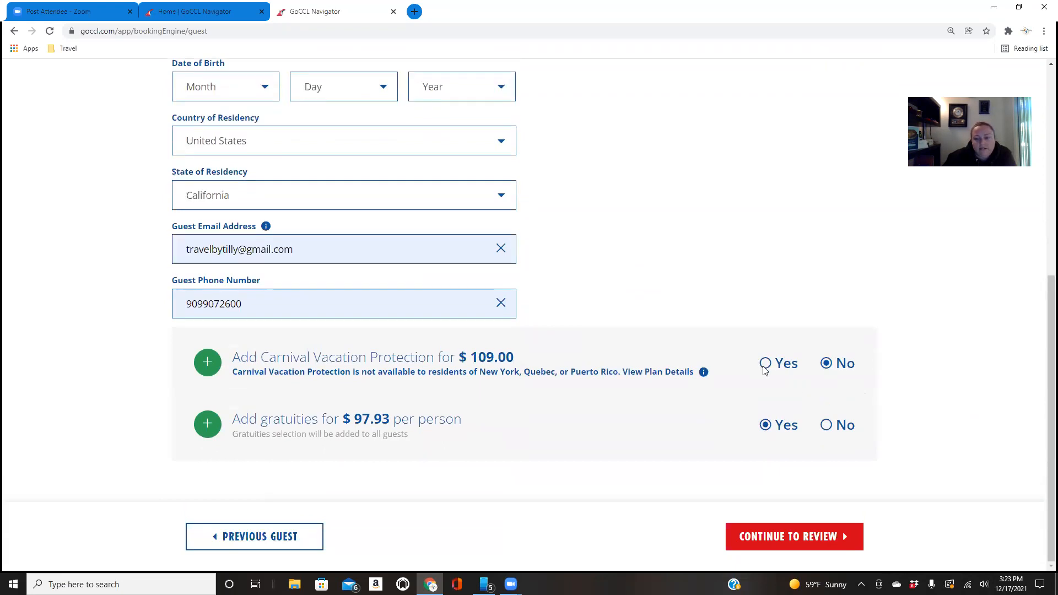
pyautogui.click(792, 543)
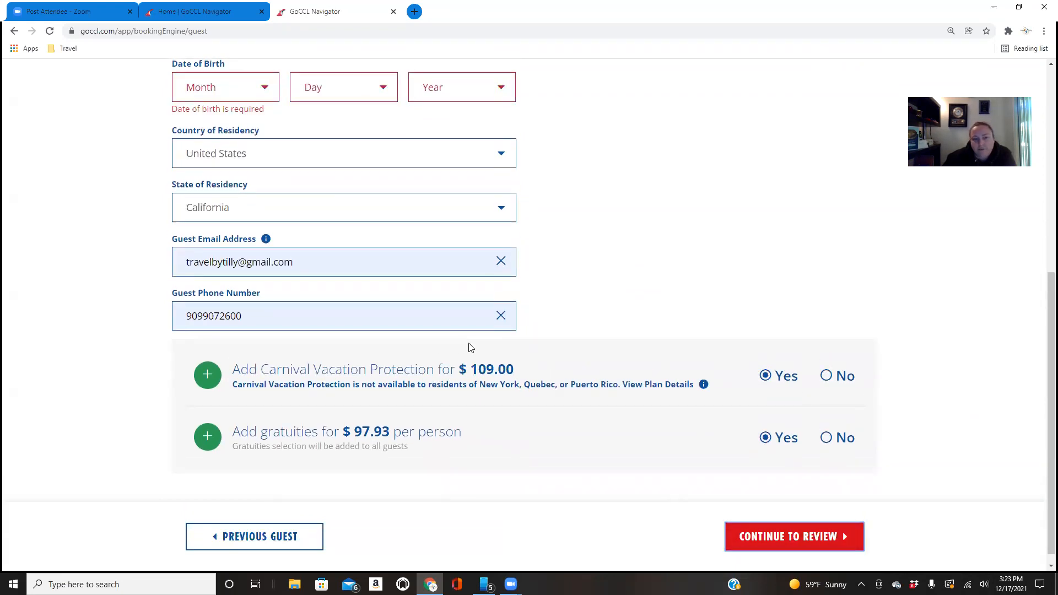
# Enter Guest 2's date of birth and continue to the booking review
pyautogui.click(238, 93)
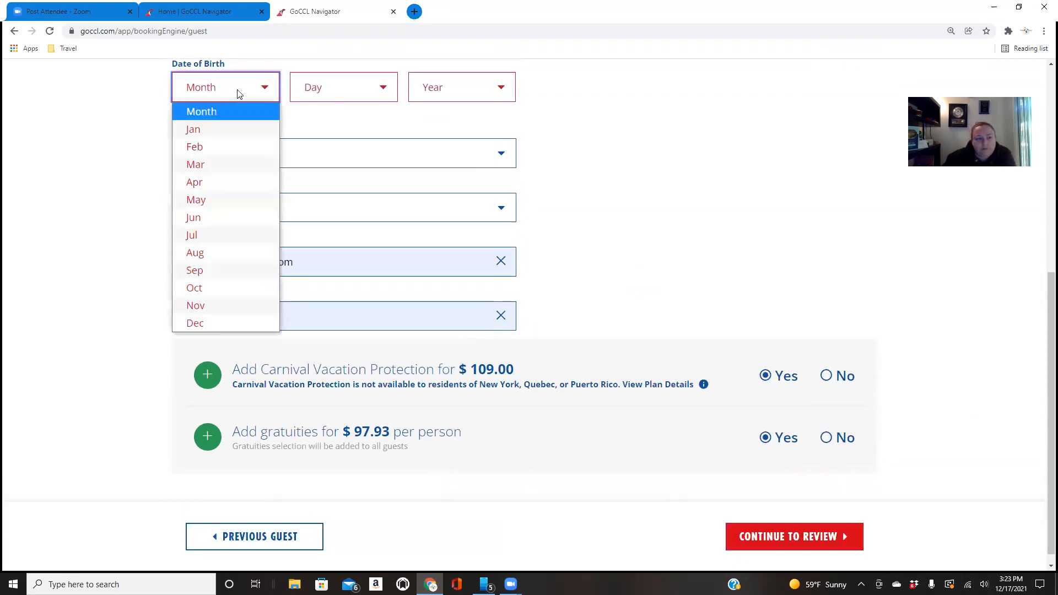
pyautogui.click(220, 181)
pyautogui.click(309, 80)
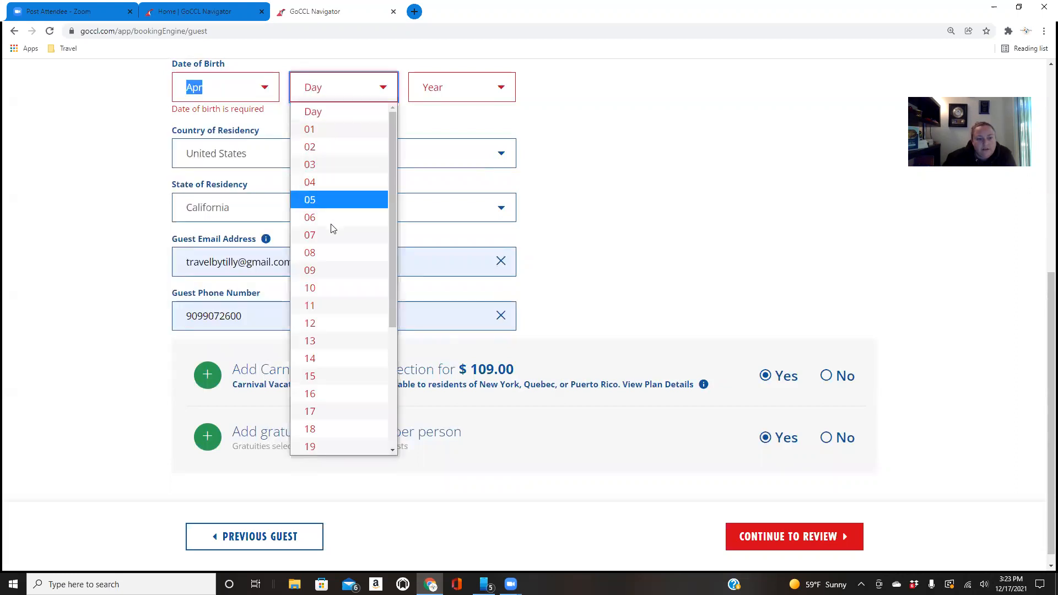
pyautogui.click(333, 271)
pyautogui.click(436, 89)
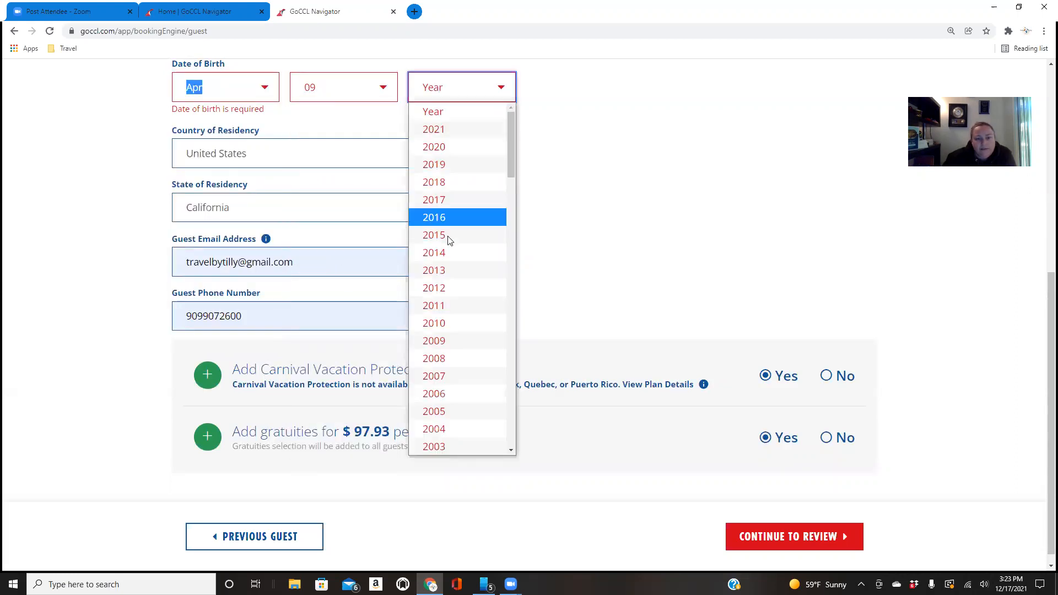
pyautogui.scroll(-6, 447, 245)
pyautogui.scroll(-4, 450, 244)
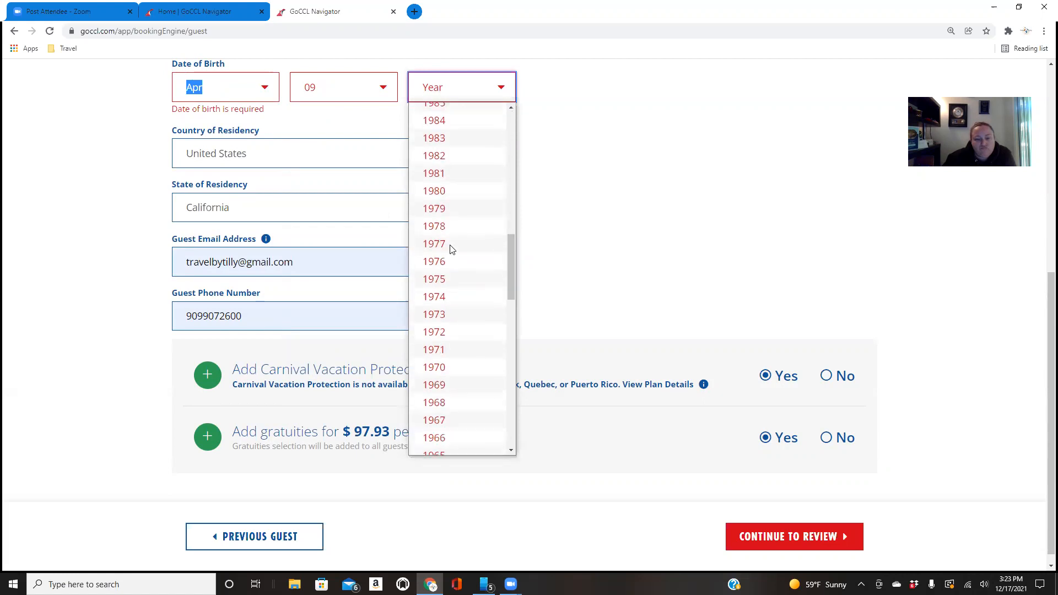
pyautogui.click(459, 209)
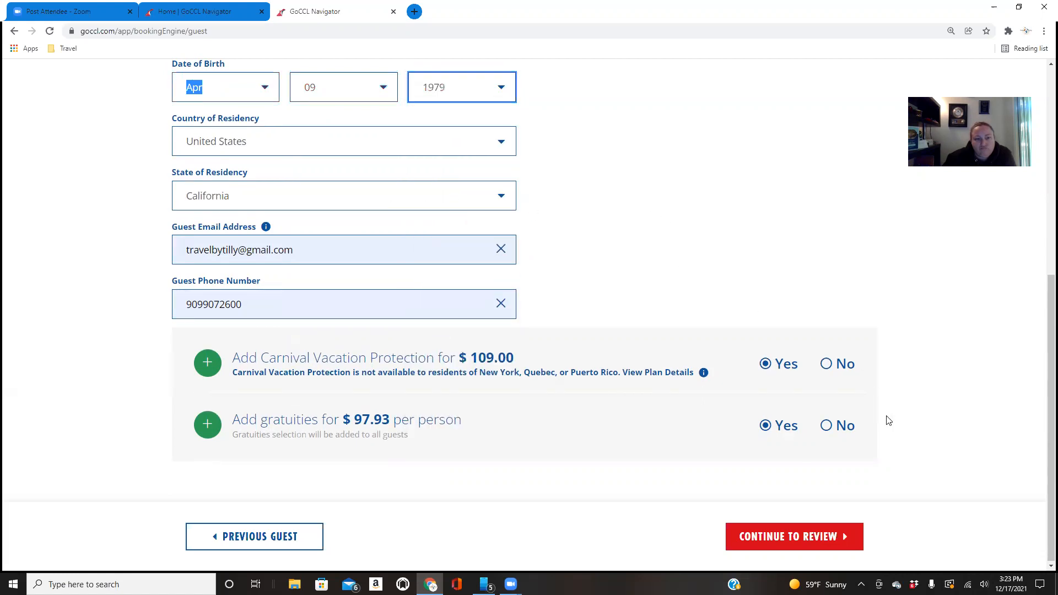
pyautogui.click(834, 532)
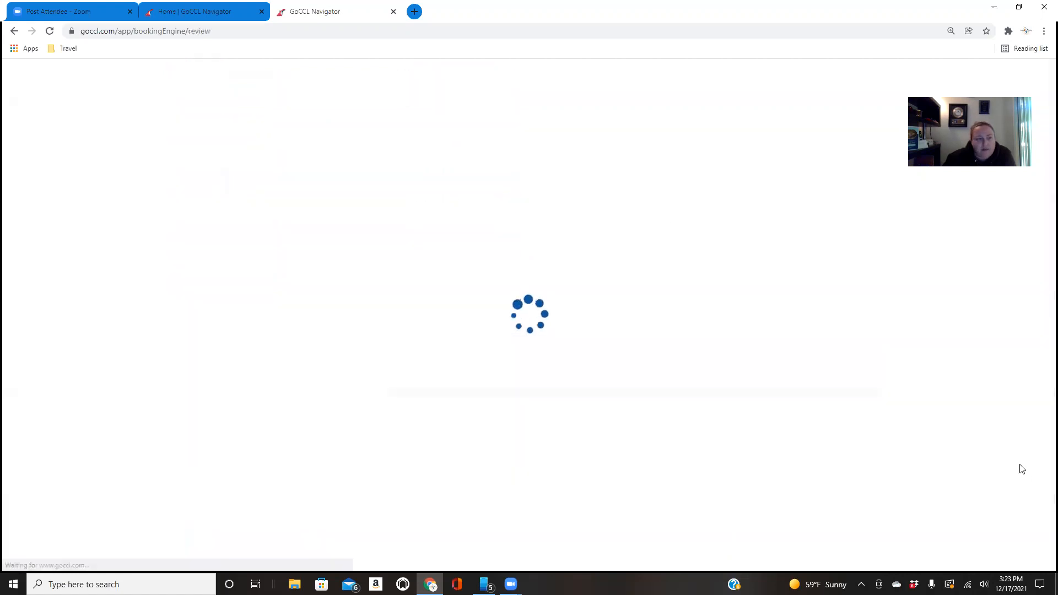
# Select Late Dining - 8:15 PM as the preferred confirmed dining time in the dining request options
pyautogui.scroll(-4, 96, 388)
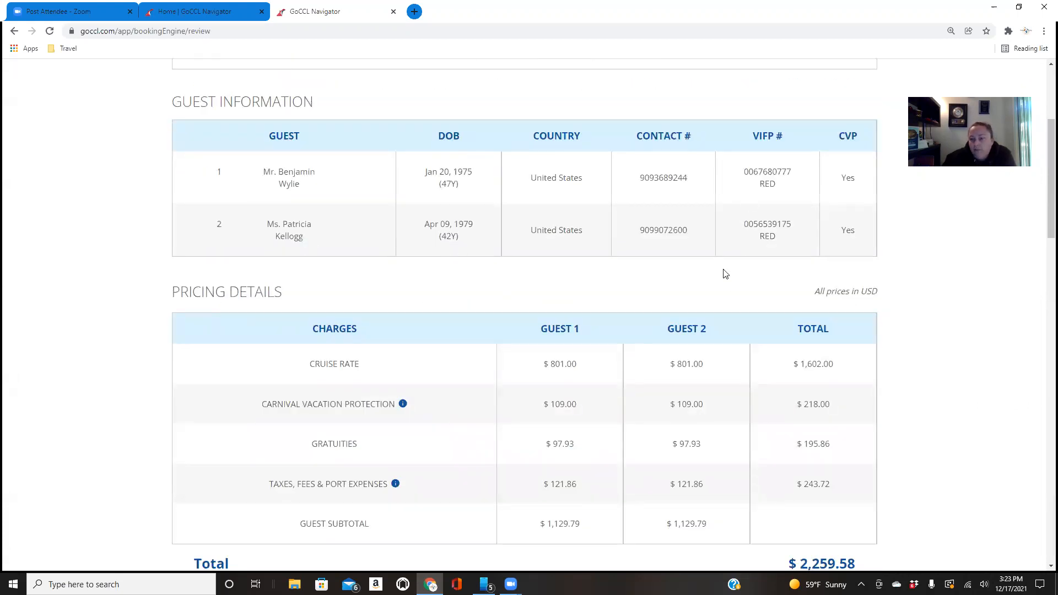
pyautogui.scroll(-1, 451, 292)
pyautogui.scroll(-2, 452, 295)
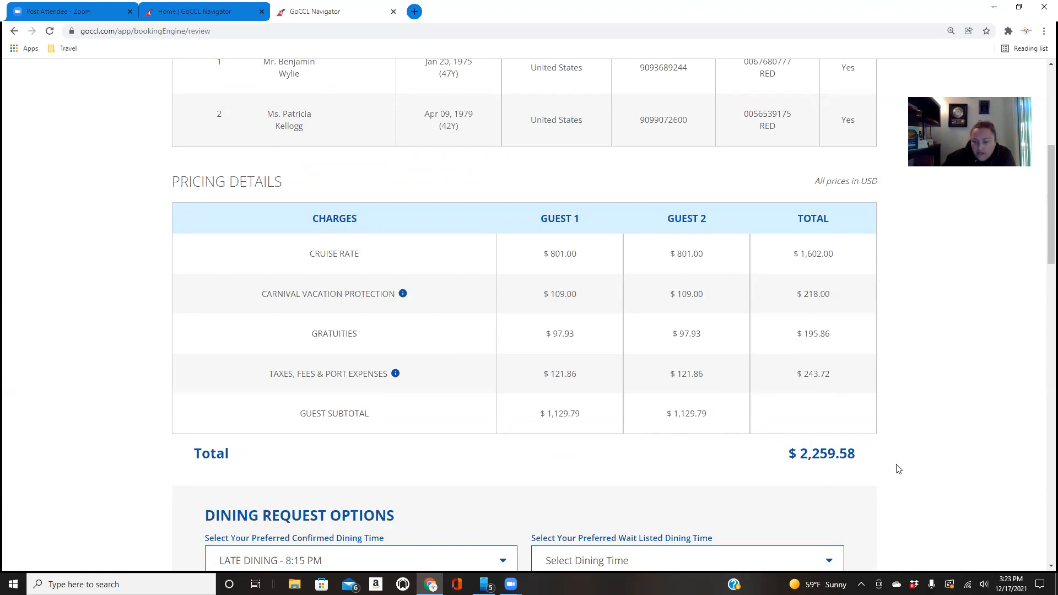
pyautogui.scroll(-3, 878, 466)
pyautogui.scroll(-1, 880, 468)
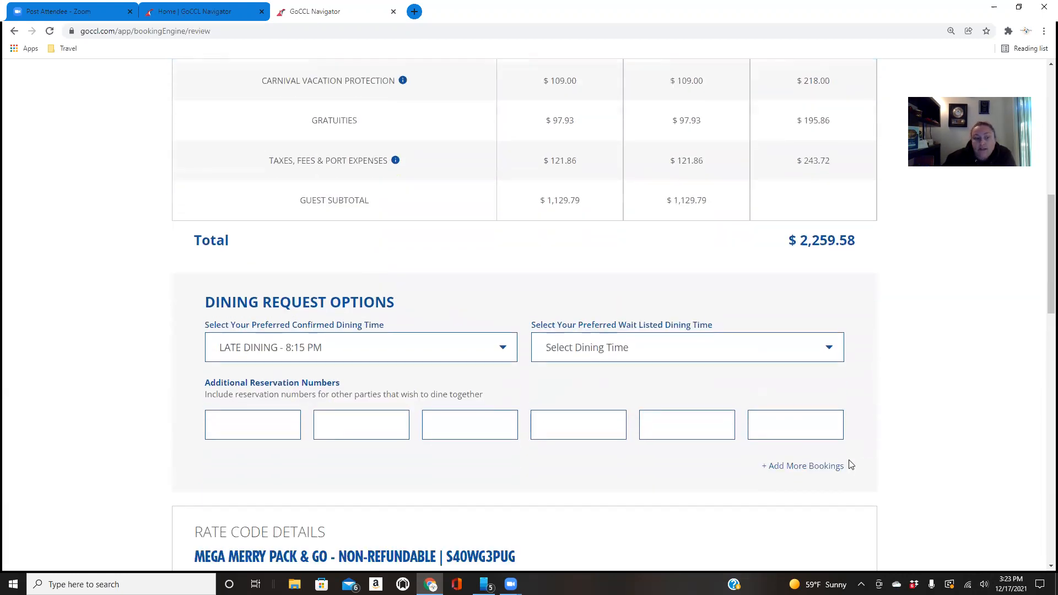
pyautogui.click(568, 339)
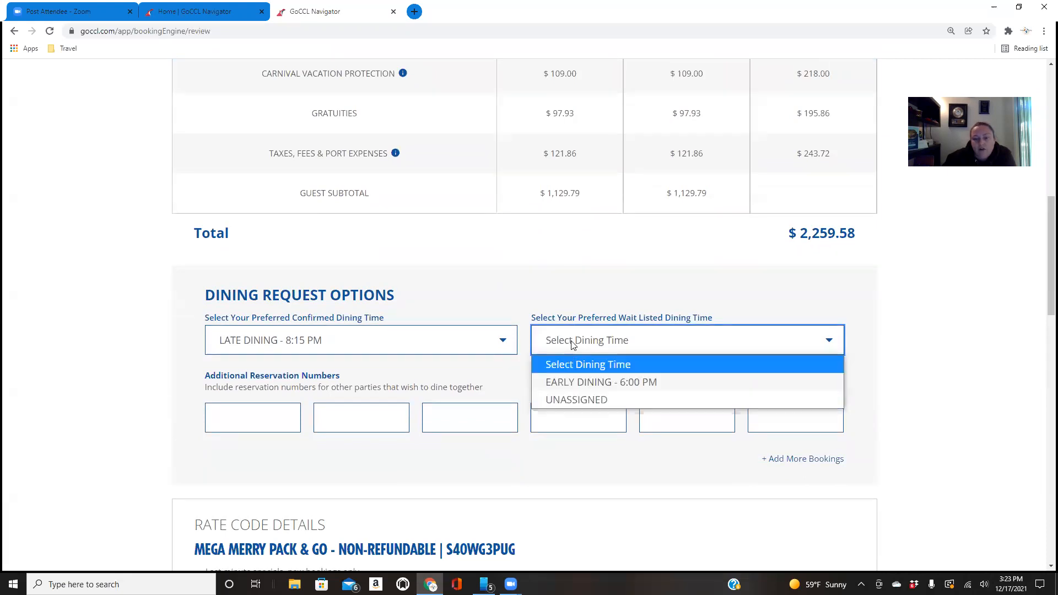
pyautogui.click(363, 350)
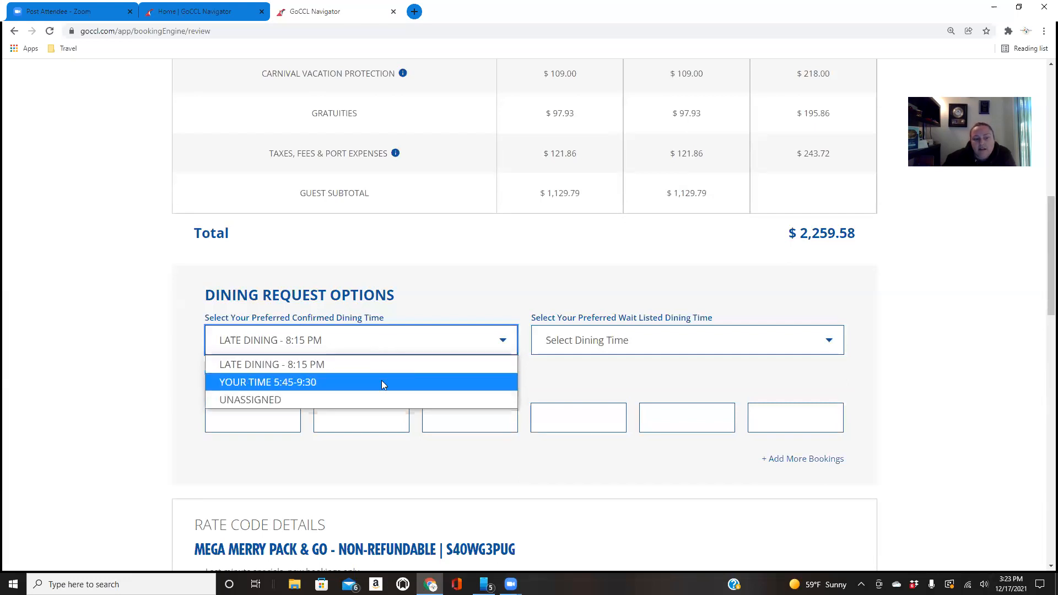
pyautogui.click(384, 366)
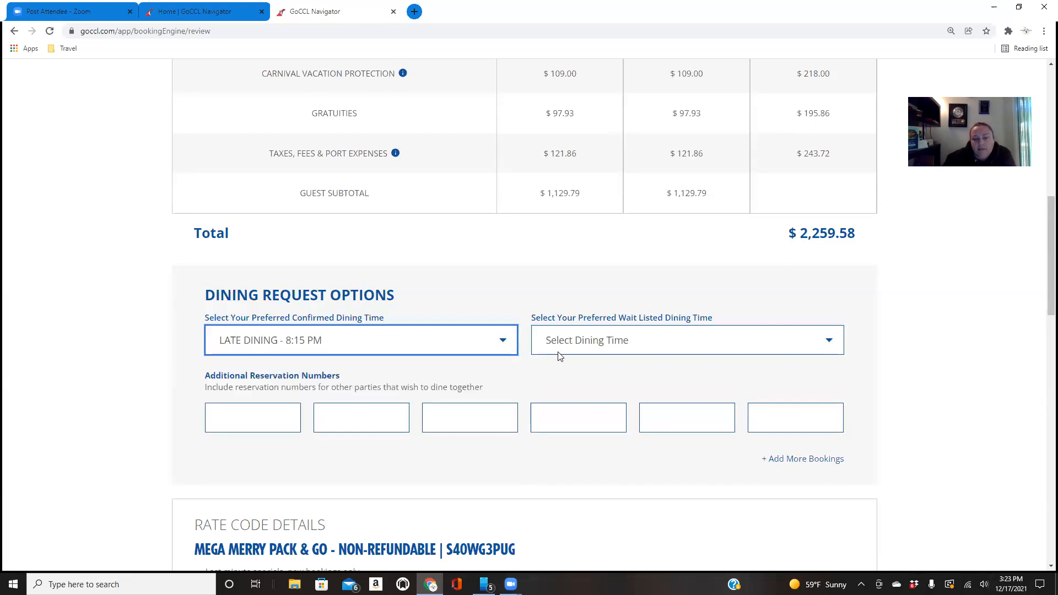
# Select Early Dining - 6:00 PM as the preferred wait-listed dining time, leaving the additional reservation numbers blank
pyautogui.click(557, 353)
pyautogui.click(561, 382)
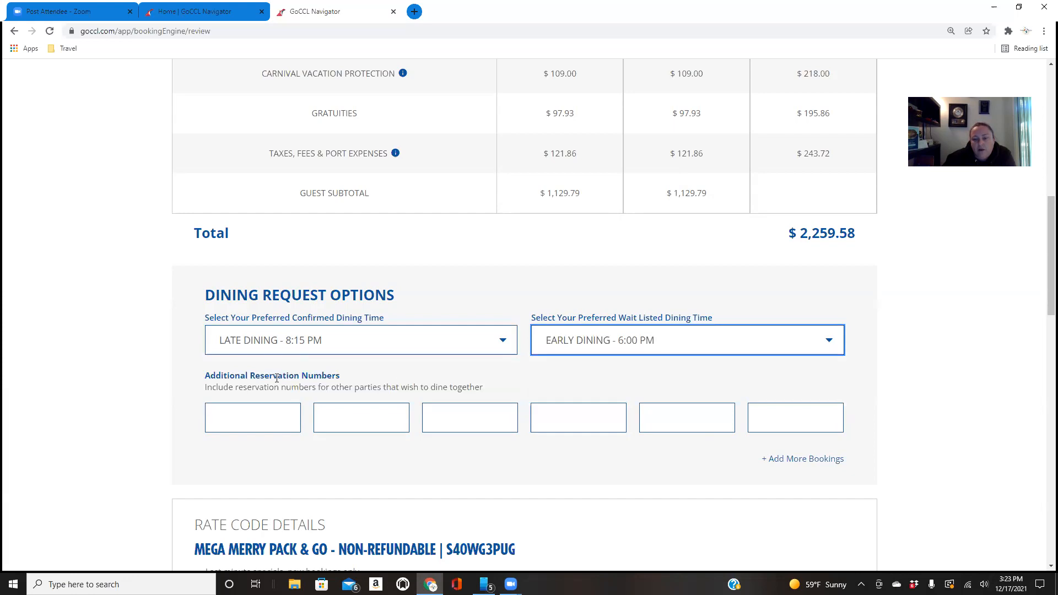
pyautogui.scroll(-2, 178, 396)
pyautogui.click(247, 309)
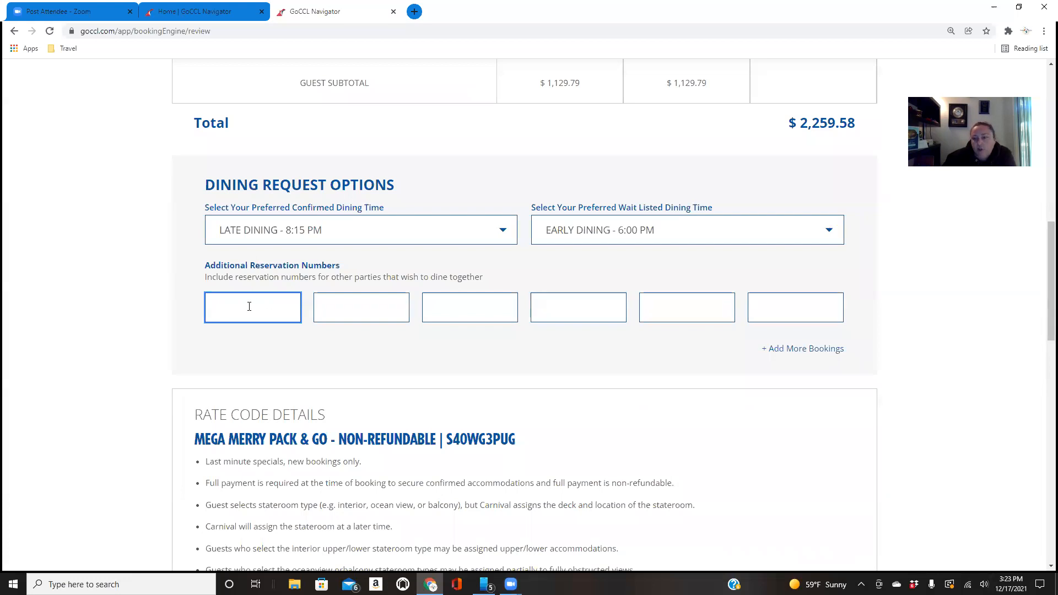
# Accept Carnival's booking terms and cancellation policy and confirm the booking with the hold option instead of making a payment
pyautogui.scroll(-6, 305, 338)
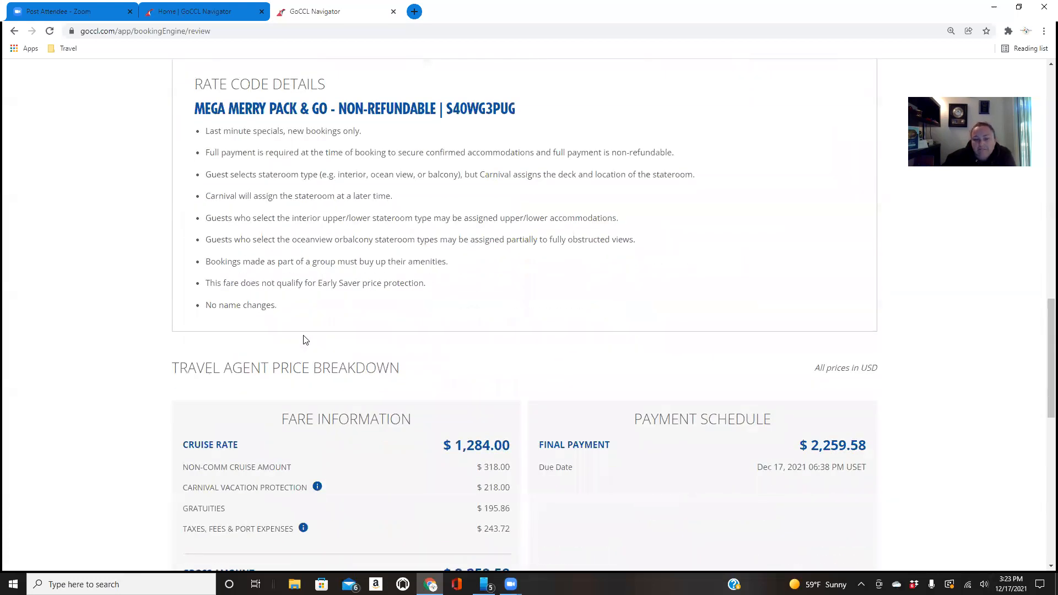
pyautogui.scroll(-6, 306, 339)
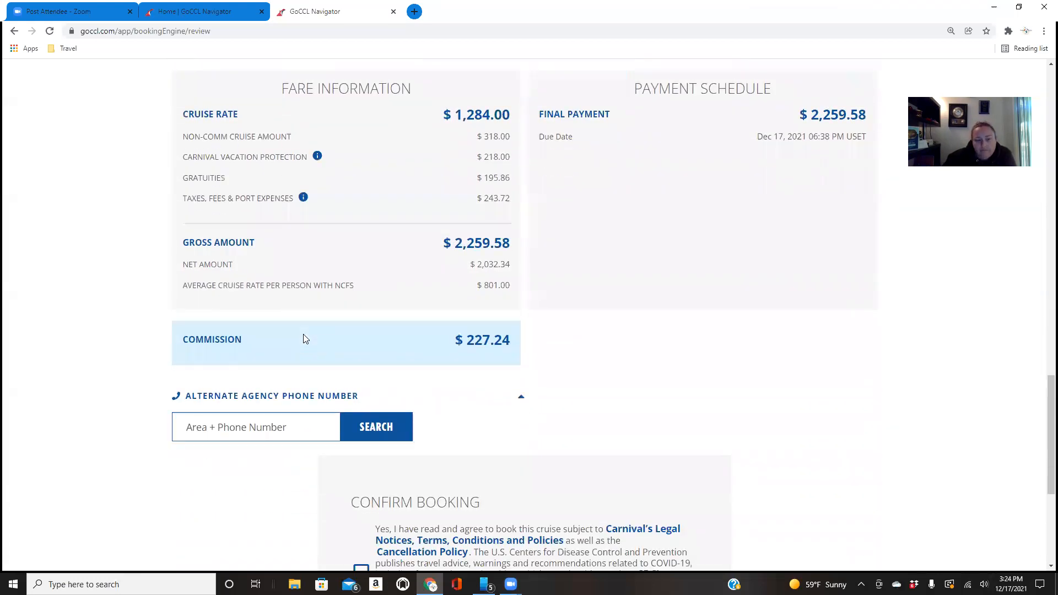
pyautogui.scroll(-1, 185, 400)
pyautogui.scroll(-4, 255, 403)
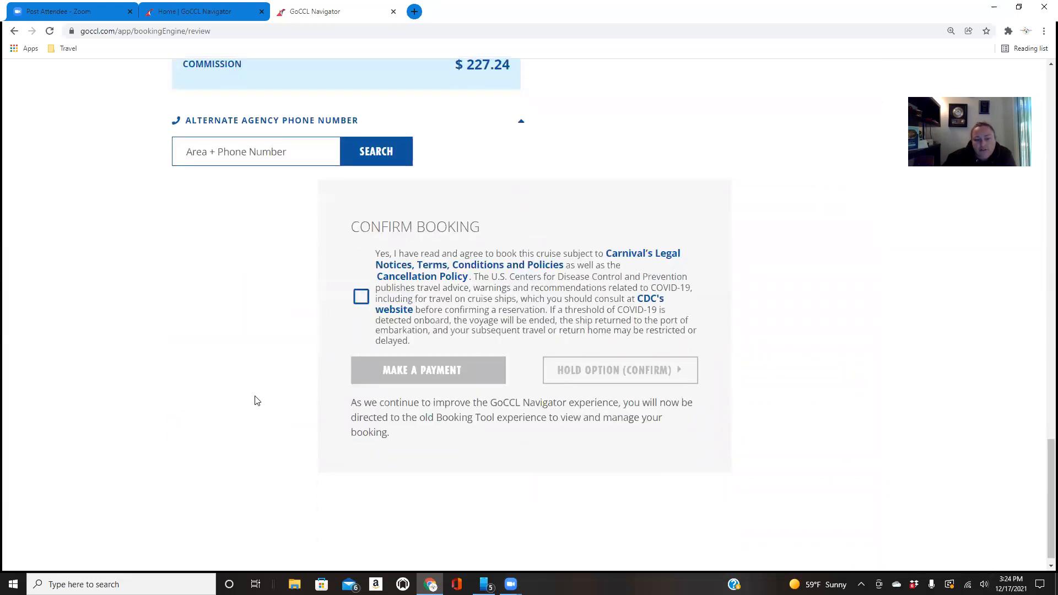
pyautogui.click(361, 302)
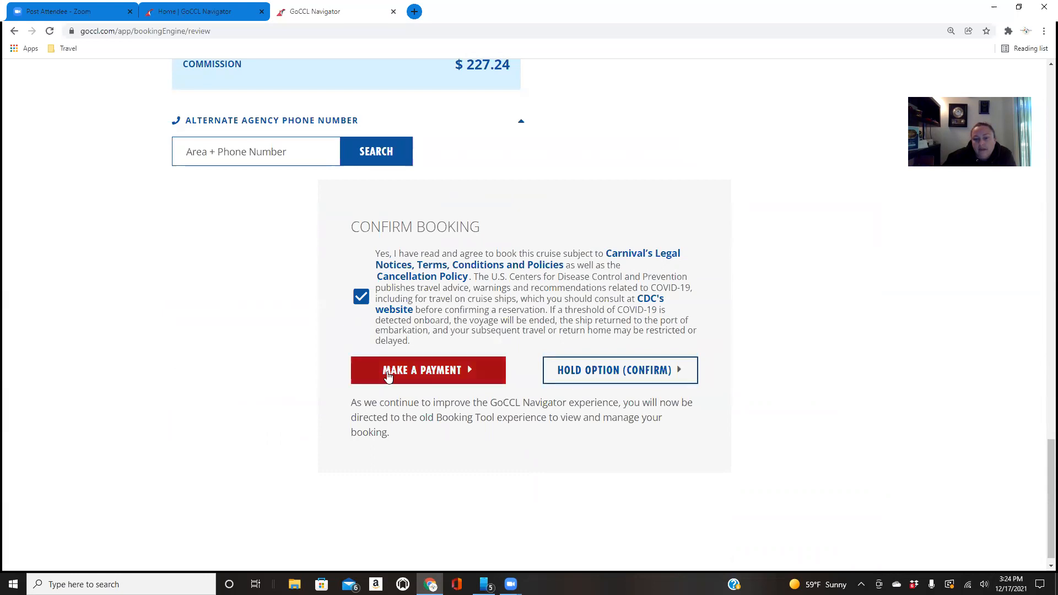
pyautogui.click(652, 376)
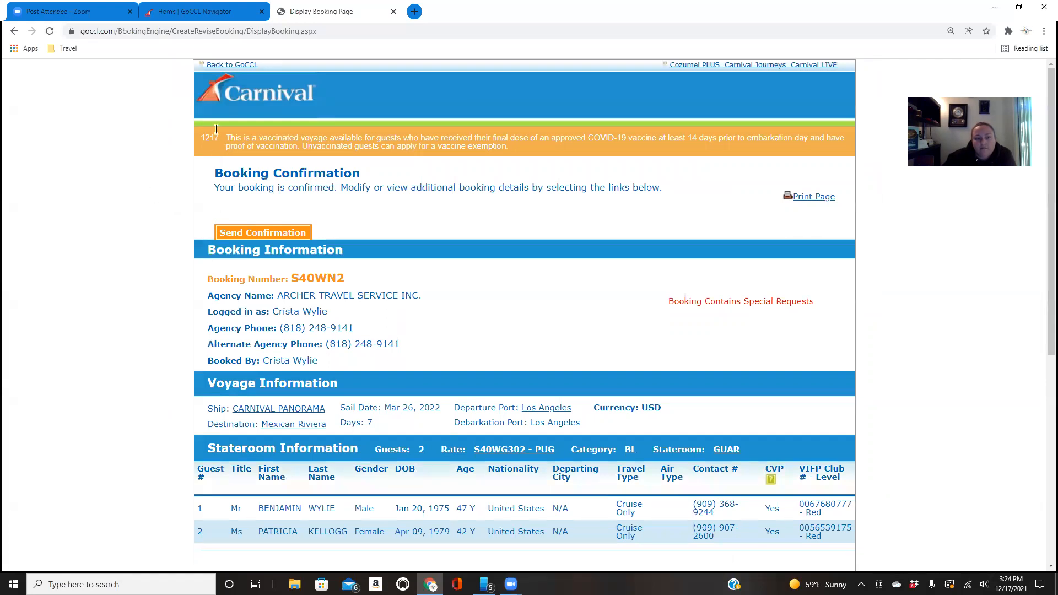
# Examine the booking confirmation, covering voyage, stateroom, payment schedule, dining times, fare information and the available booking management options
pyautogui.scroll(-4, 61, 363)
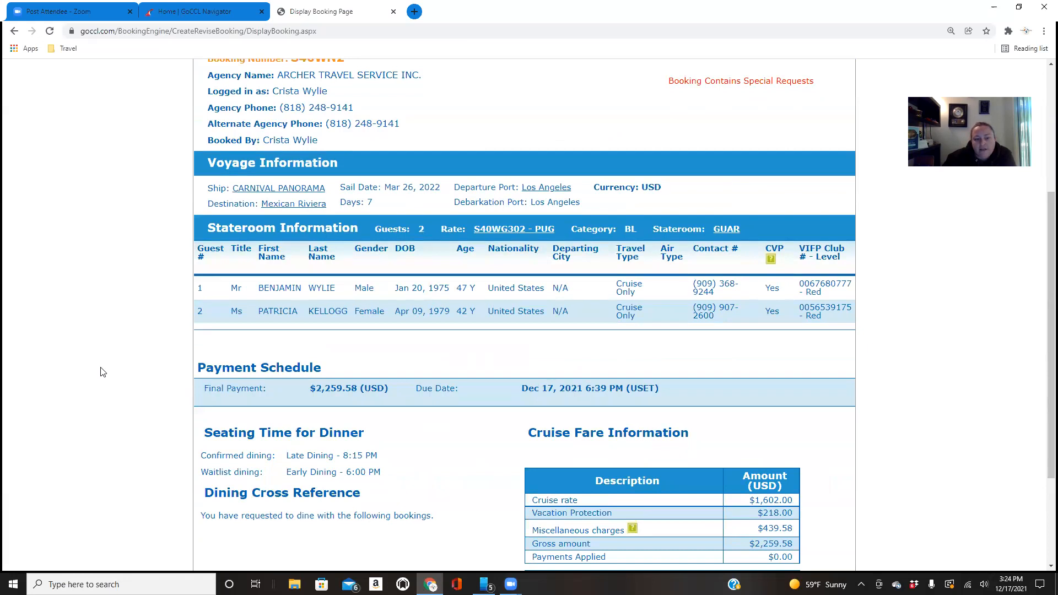
pyautogui.scroll(-3, 101, 372)
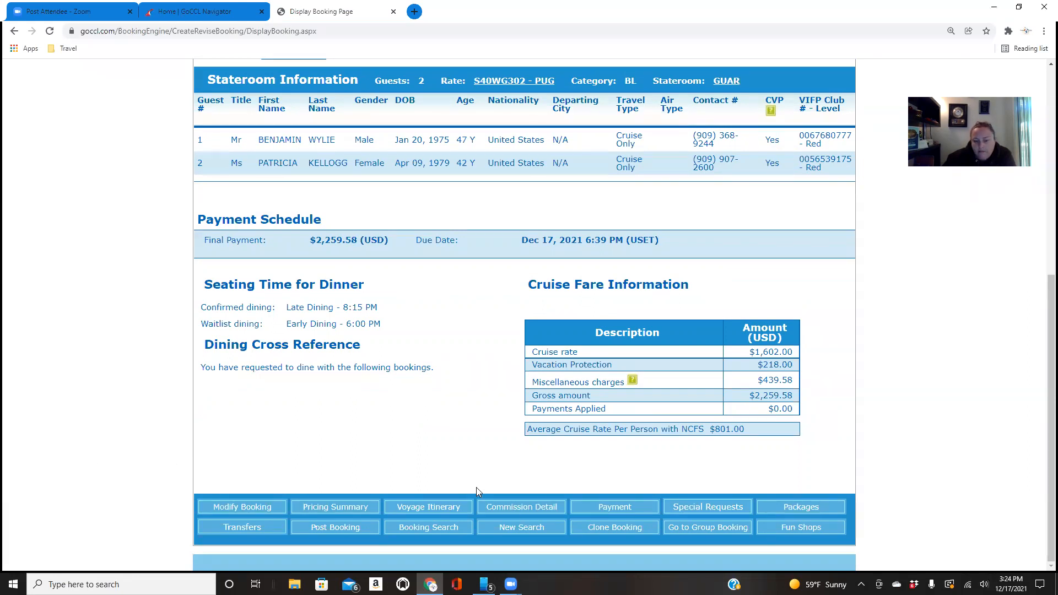
pyautogui.scroll(7, 498, 445)
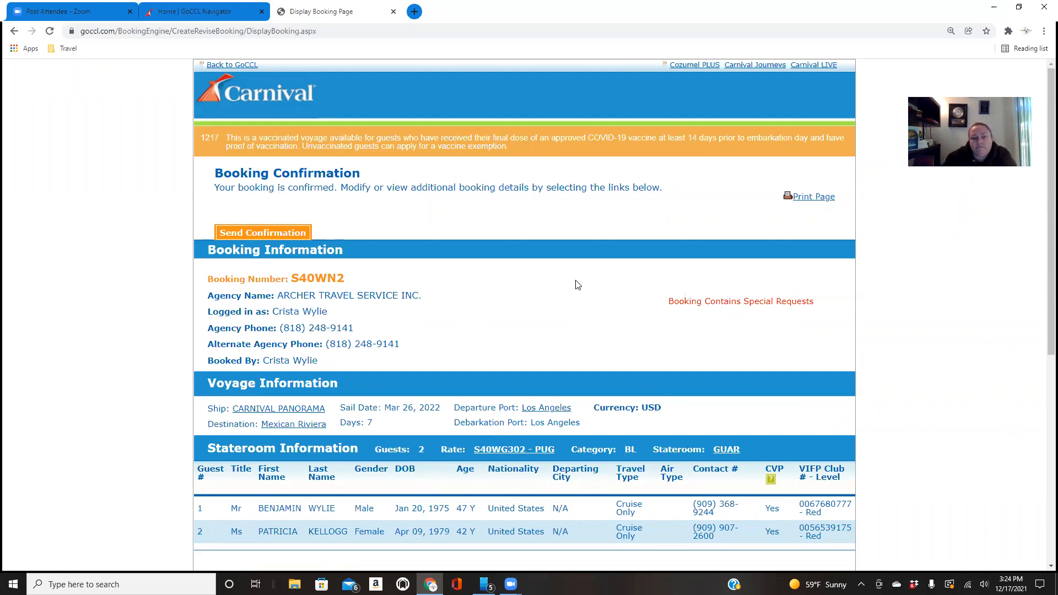
pyautogui.scroll(-1, 577, 285)
pyautogui.scroll(-3, 577, 285)
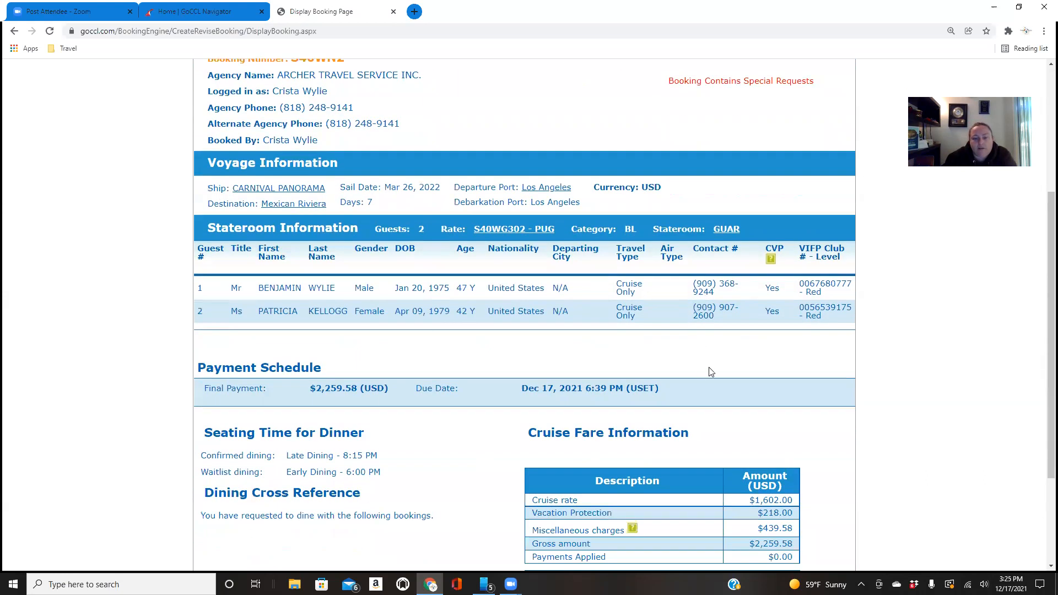
pyautogui.scroll(-3, 710, 369)
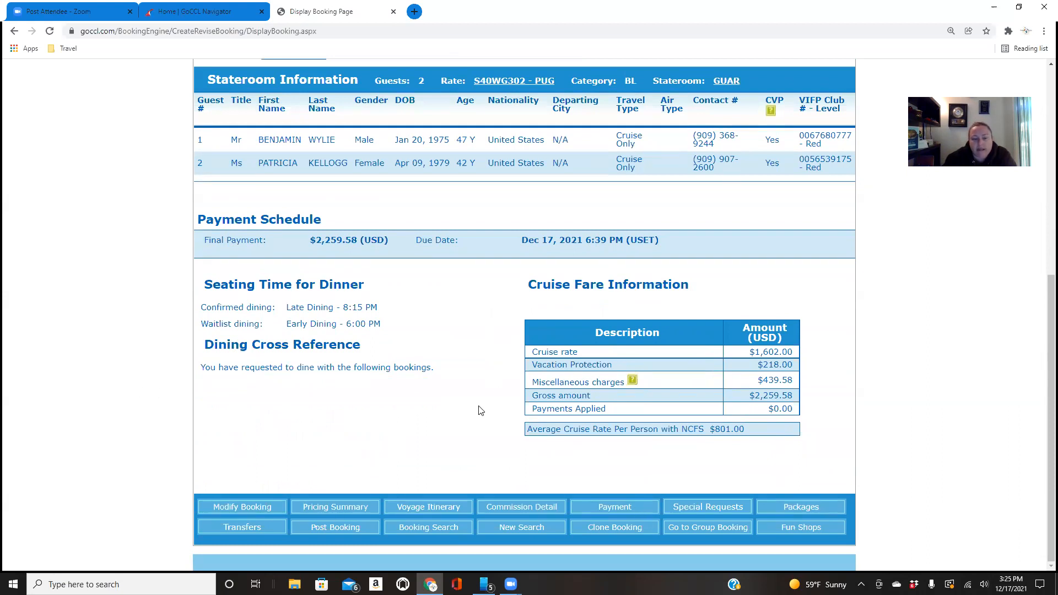
pyautogui.scroll(2, 485, 399)
pyautogui.scroll(5, 484, 400)
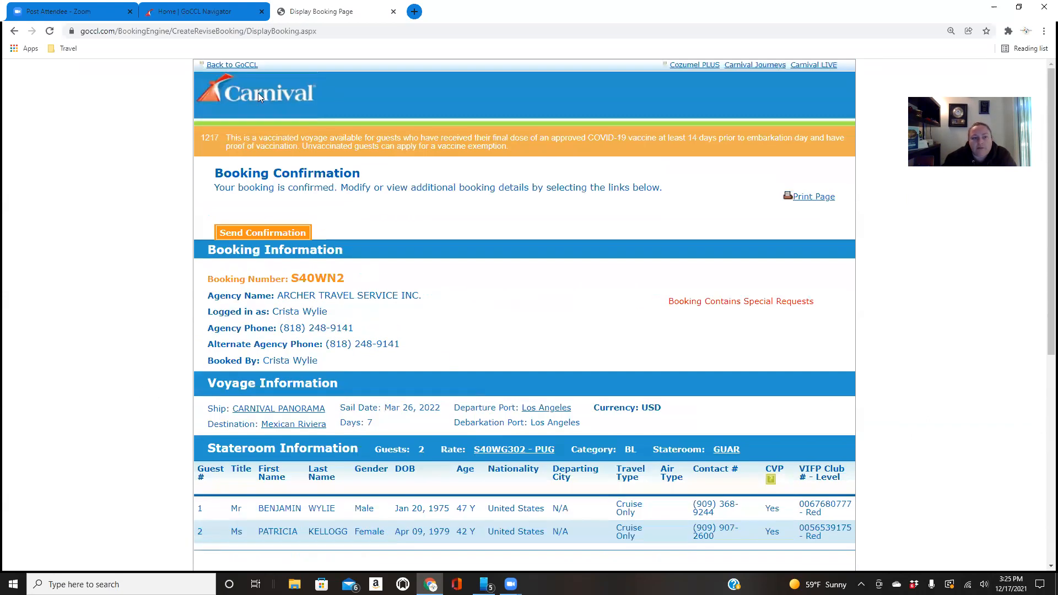
# Return to the GoCCL home page and open the search for managing existing group bookings
pyautogui.click(243, 67)
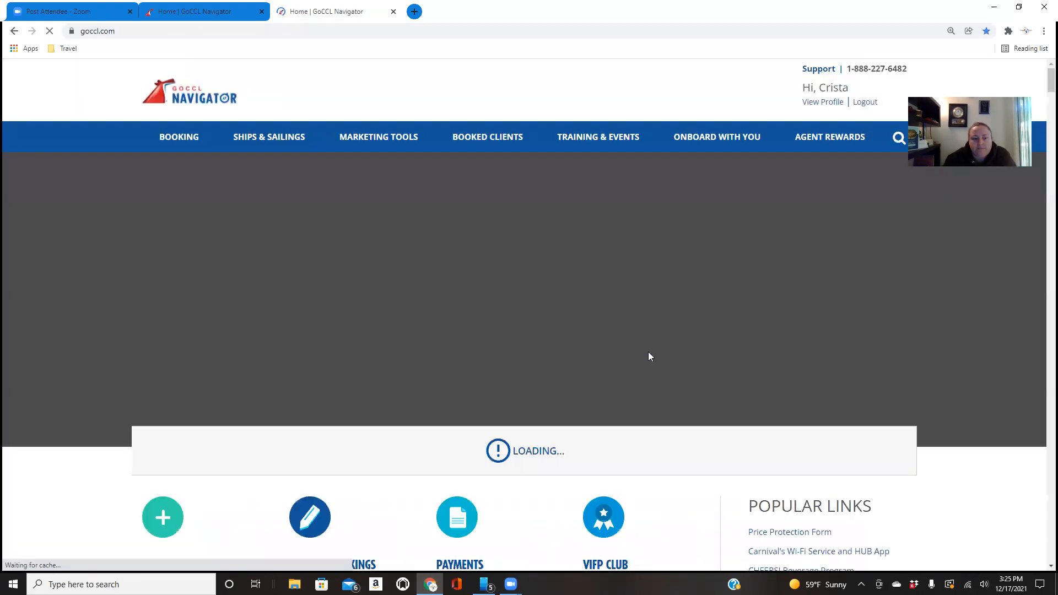
pyautogui.scroll(-7, 647, 344)
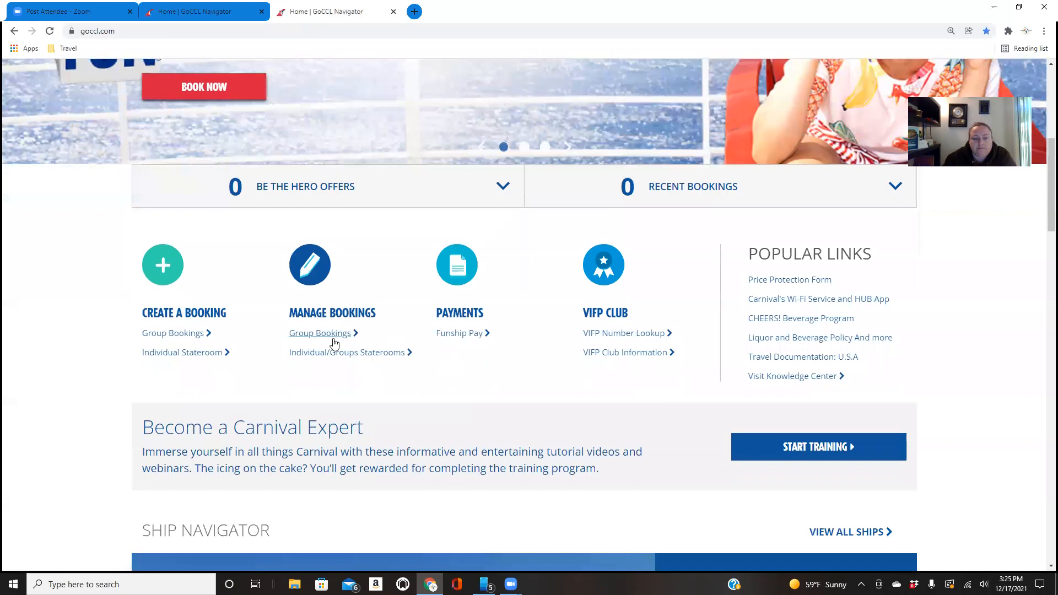
pyautogui.click(333, 334)
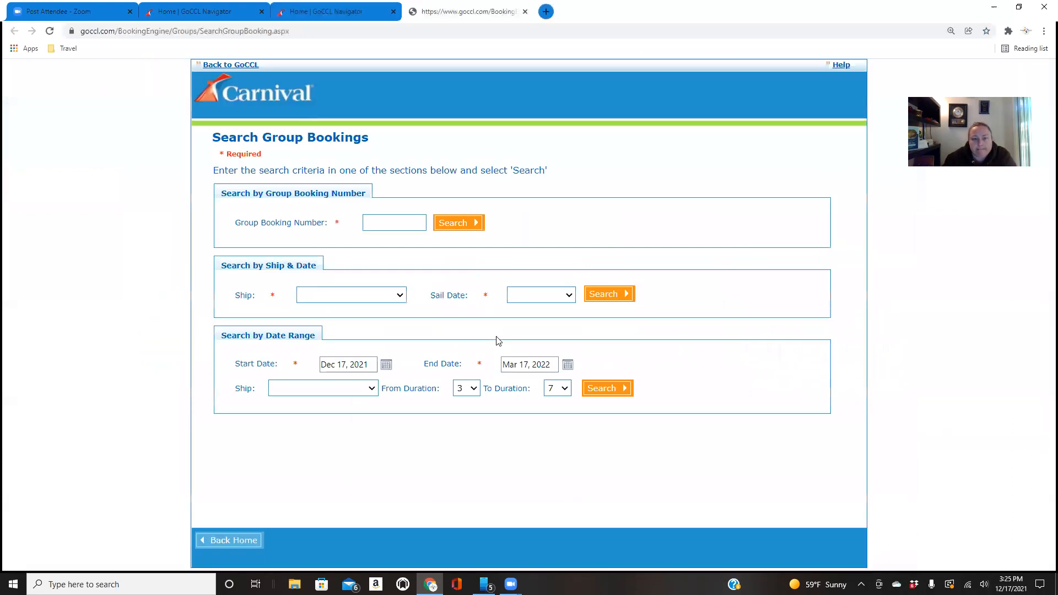
# Choose Carnival Panorama as the ship in the group booking search by ship and date
pyautogui.click(391, 226)
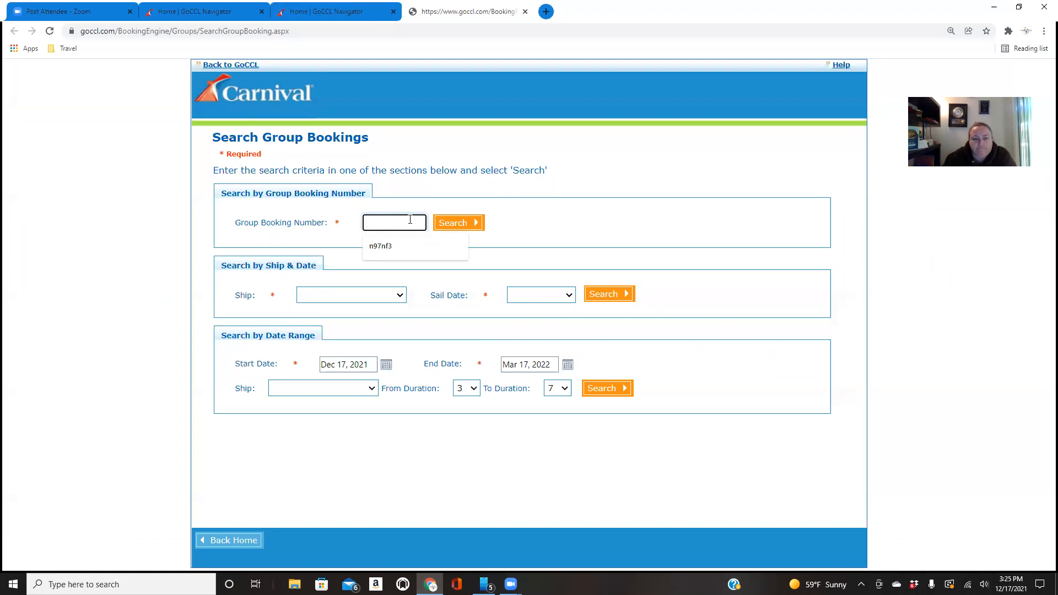
pyautogui.click(364, 296)
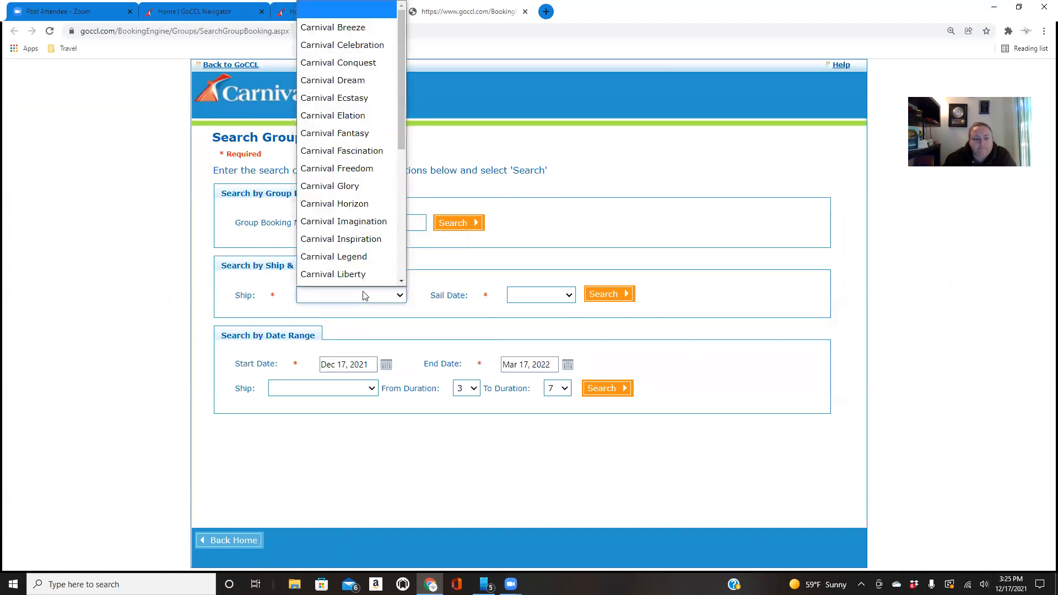
pyautogui.scroll(-1, 345, 205)
pyautogui.scroll(-4, 351, 175)
pyautogui.scroll(-1, 351, 176)
pyautogui.click(353, 66)
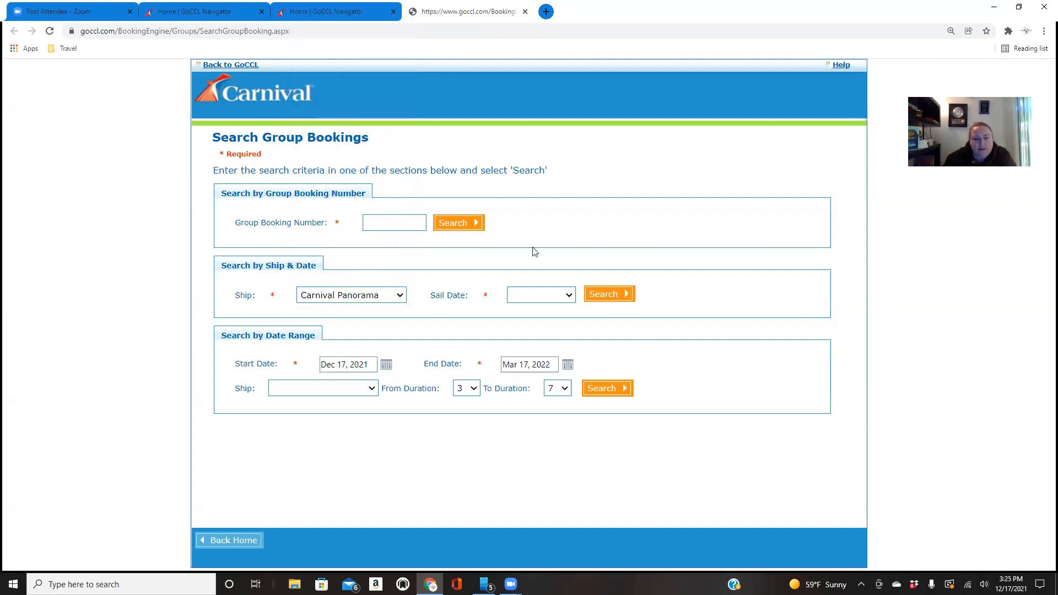
pyautogui.click(533, 301)
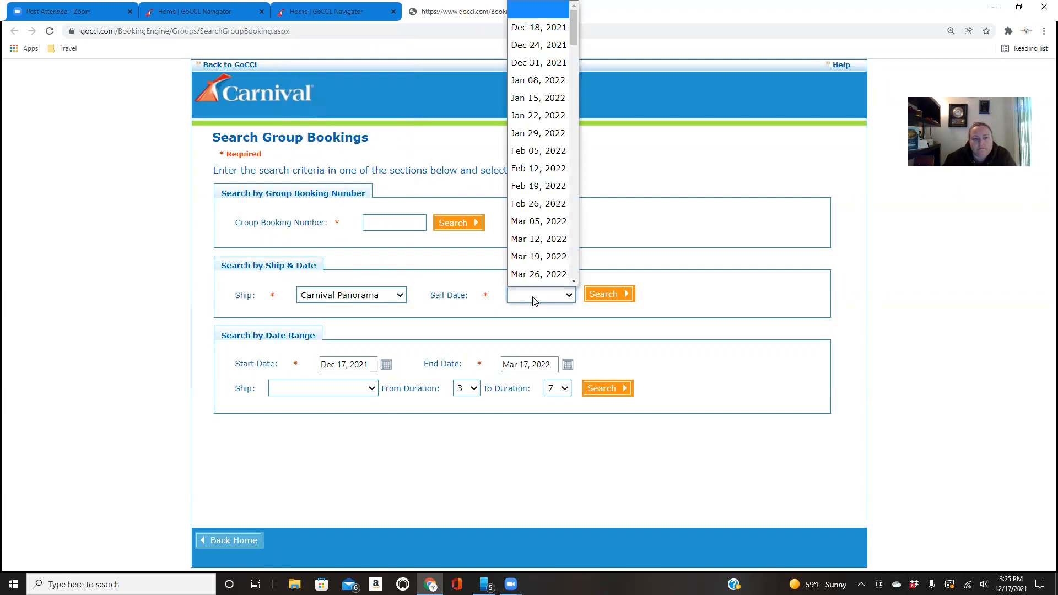
pyautogui.click(329, 12)
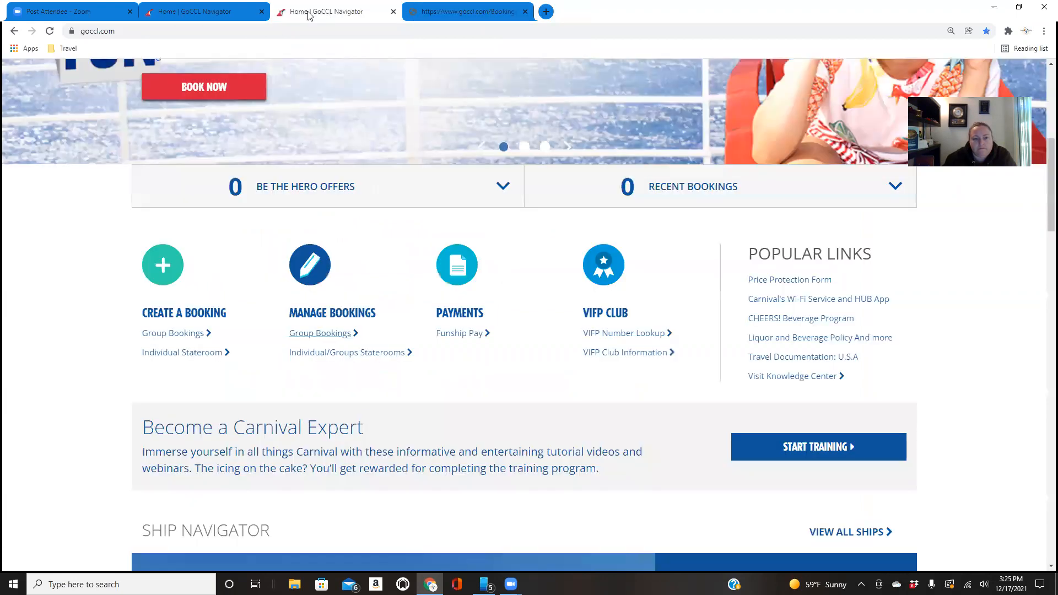
pyautogui.click(203, 12)
pyautogui.click(463, 18)
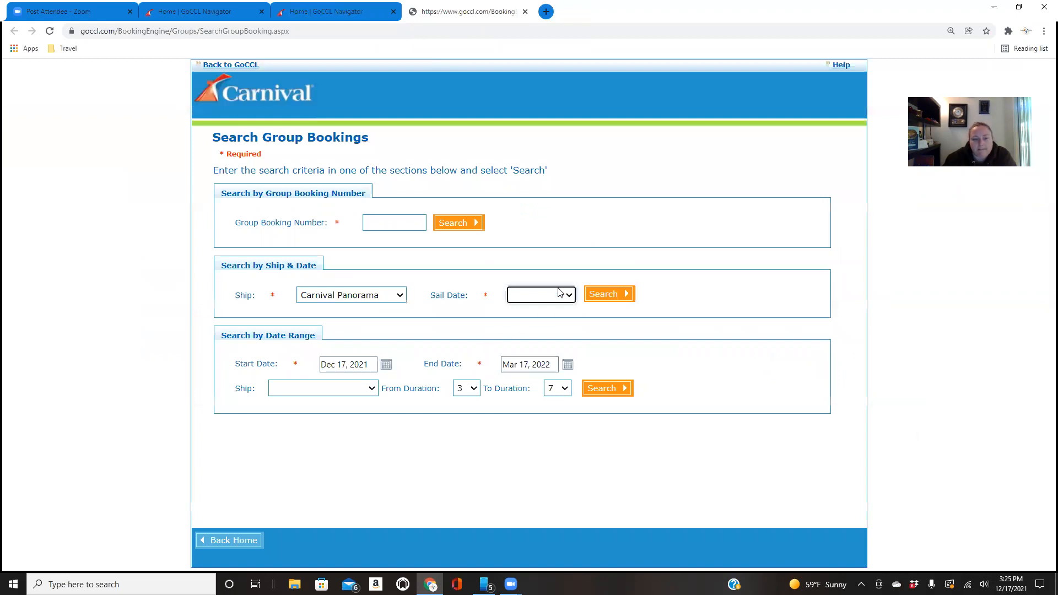
# Try searching for Carnival Panorama group bookings with the Mar 12, 2022 sail date
pyautogui.click(541, 298)
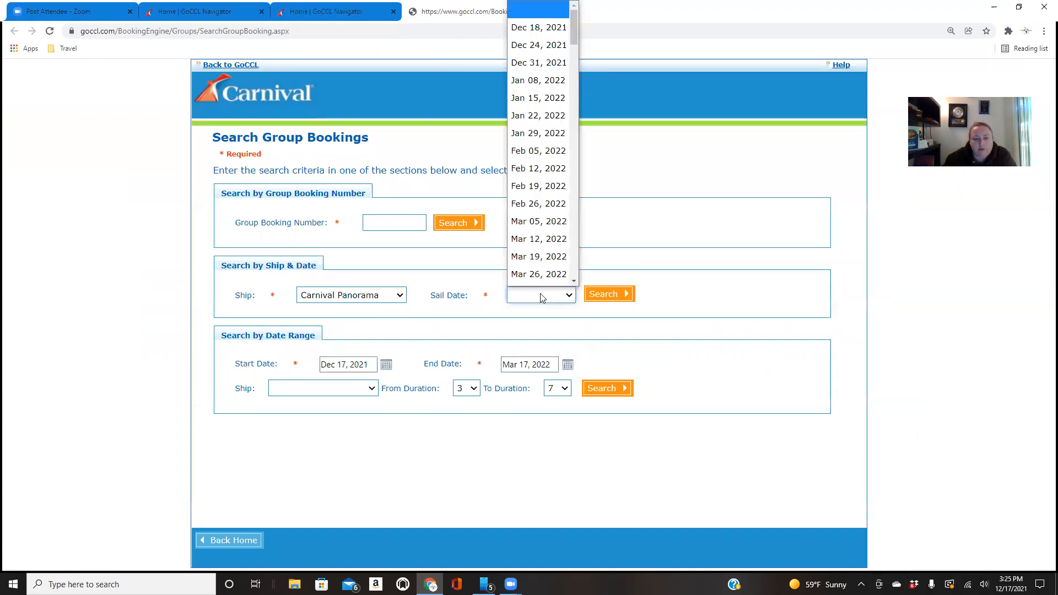
pyautogui.click(530, 242)
pyautogui.click(617, 292)
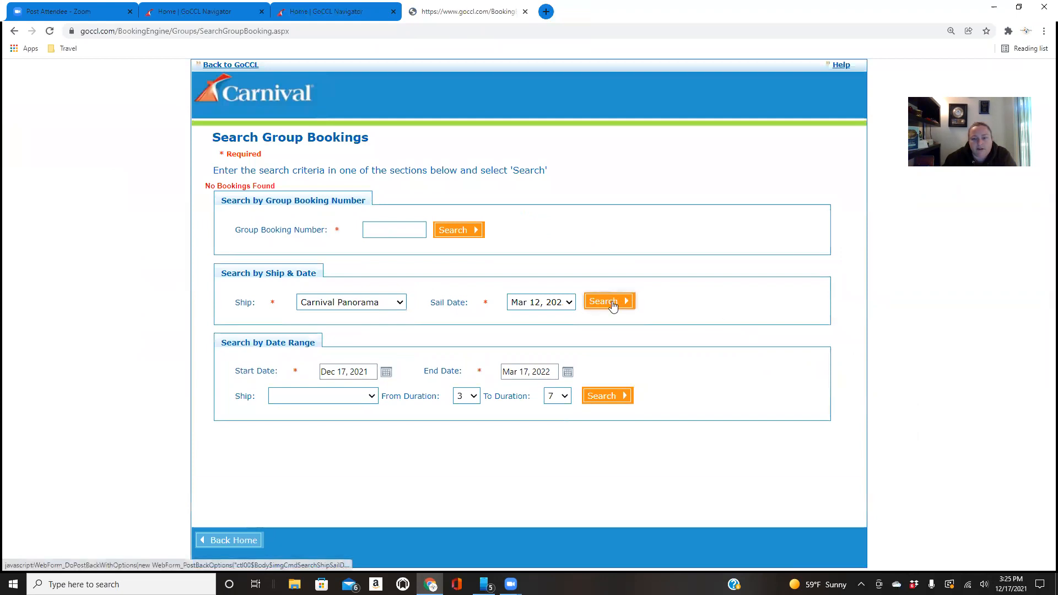
# Search for Carnival Panorama group bookings with the Mar 26, 2022 sail date and open the Spring Break group
pyautogui.click(568, 303)
pyautogui.click(540, 267)
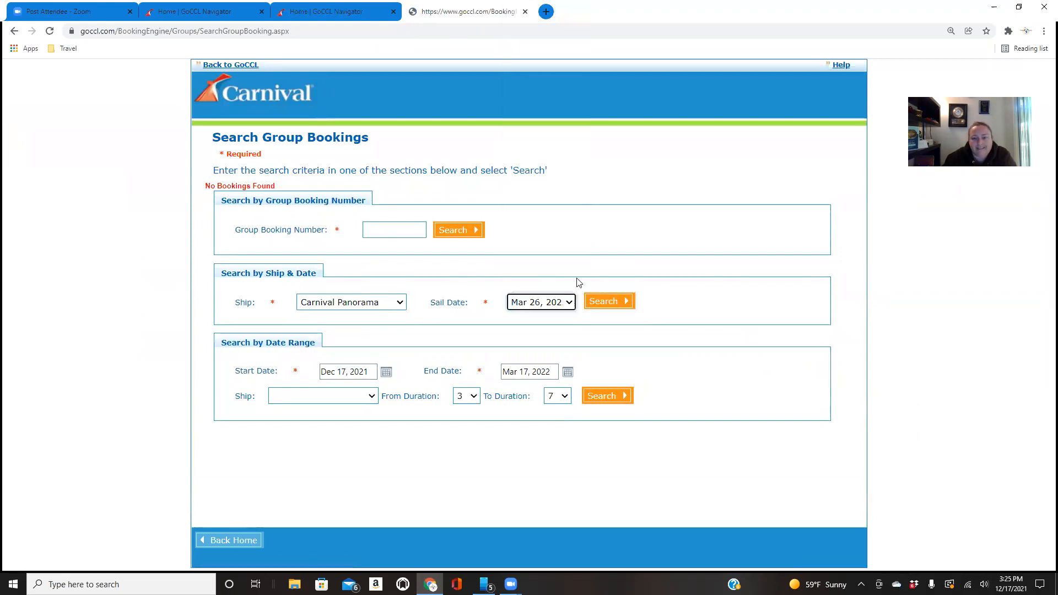
pyautogui.click(614, 296)
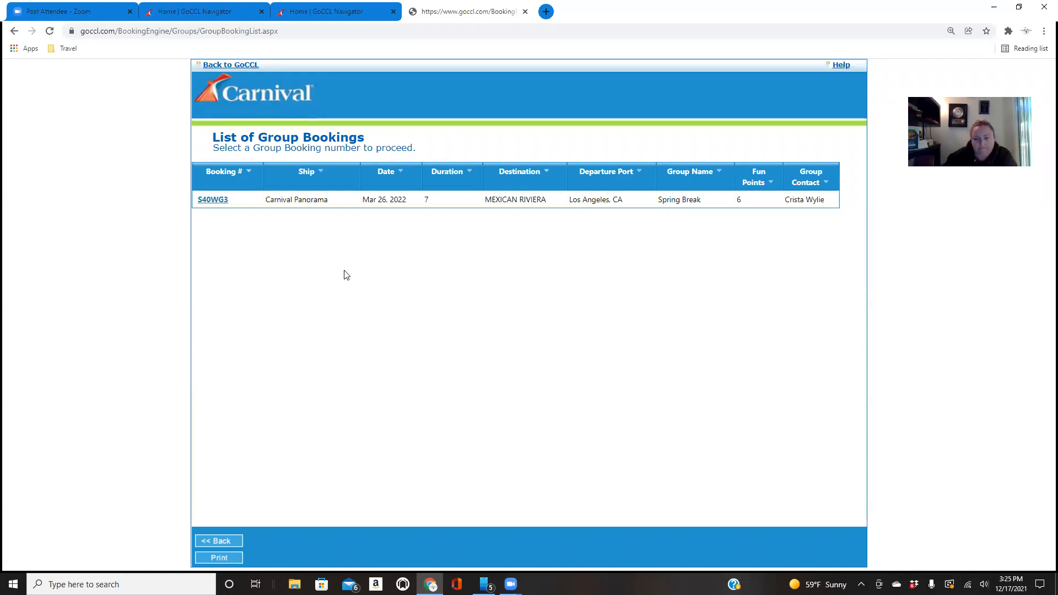
pyautogui.click(213, 200)
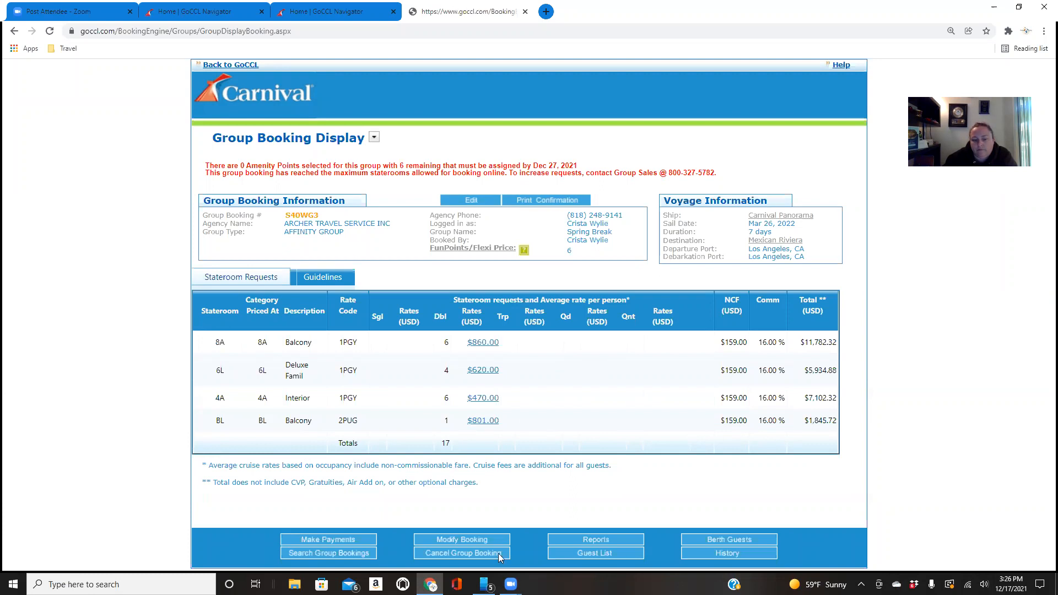
# View the group's guest list with its berthed staterooms and return to the group booking display
pyautogui.click(609, 553)
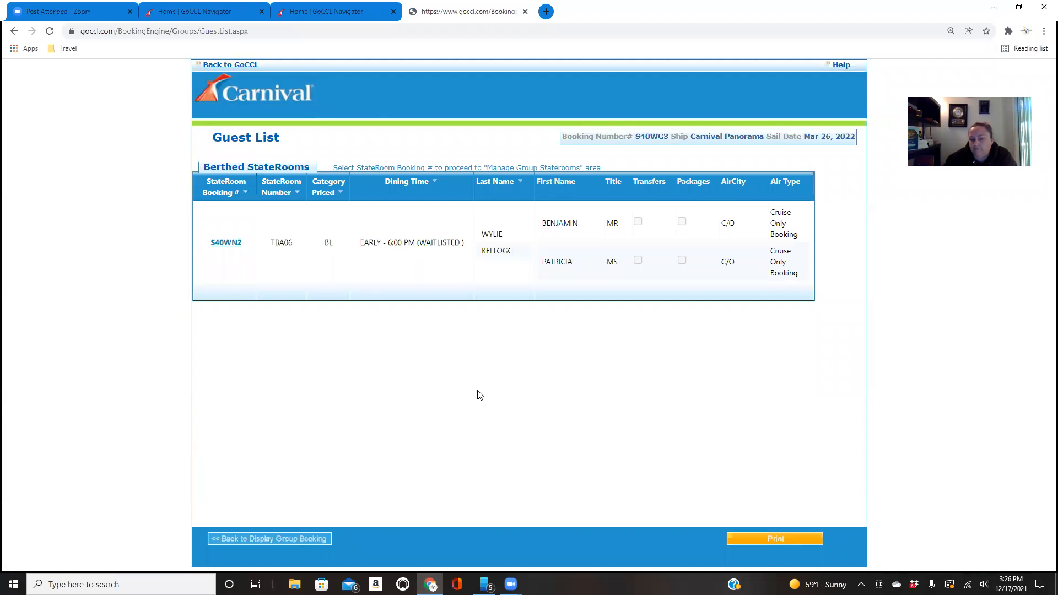
pyautogui.click(288, 541)
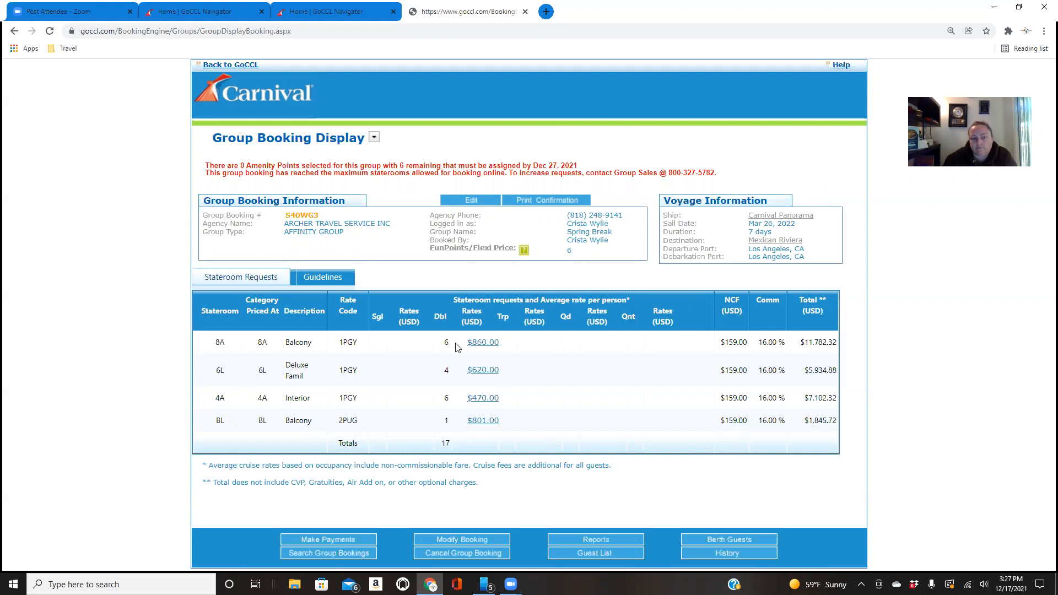
# Examine the group's payment guidelines by stateroom rate code and the notice about contacting Group Sales to increase requests
pyautogui.click(342, 280)
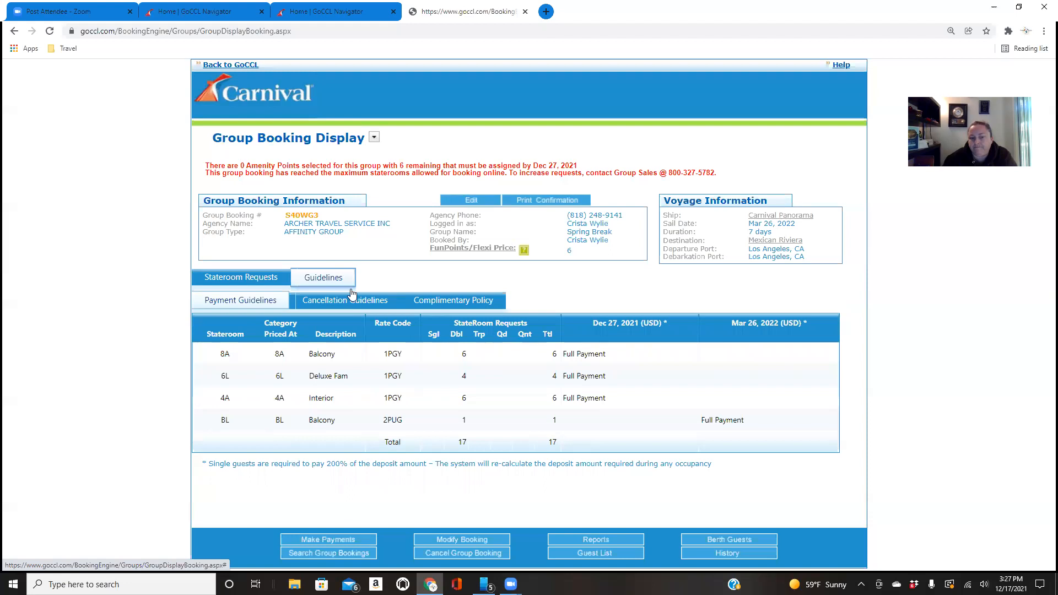
pyautogui.moveTo(382, 420); pyautogui.dragTo(404, 426)
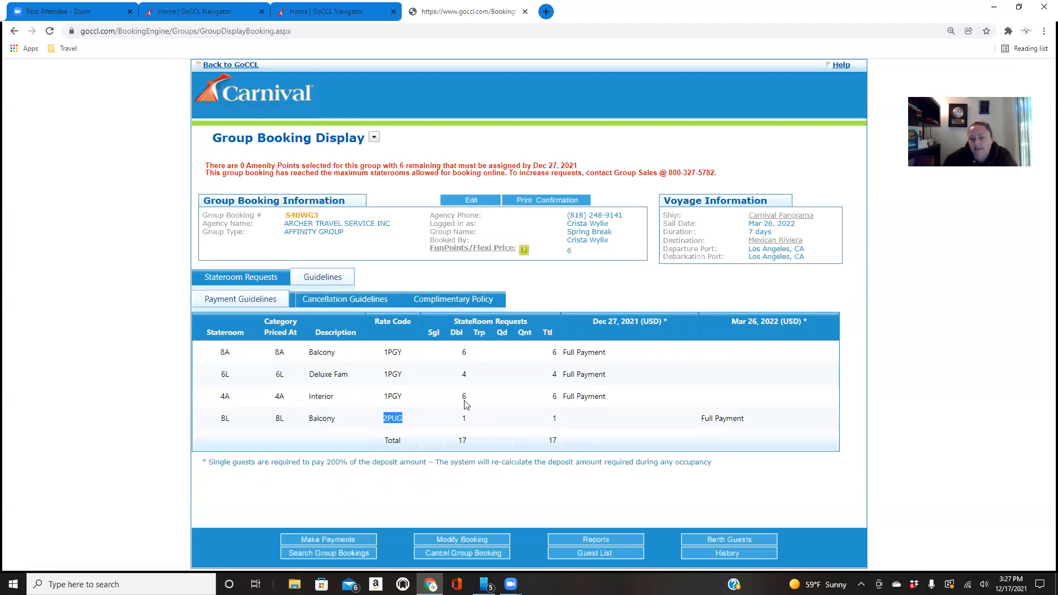
pyautogui.moveTo(384, 355); pyautogui.dragTo(406, 399)
pyautogui.click(173, 427)
pyautogui.moveTo(510, 173); pyautogui.dragTo(714, 169)
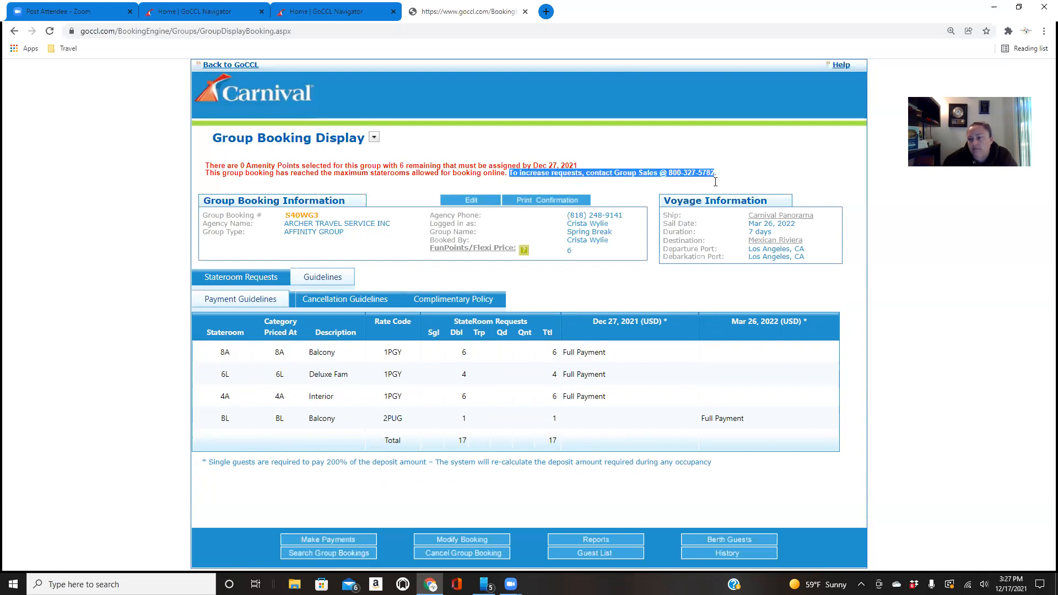
pyautogui.click(976, 389)
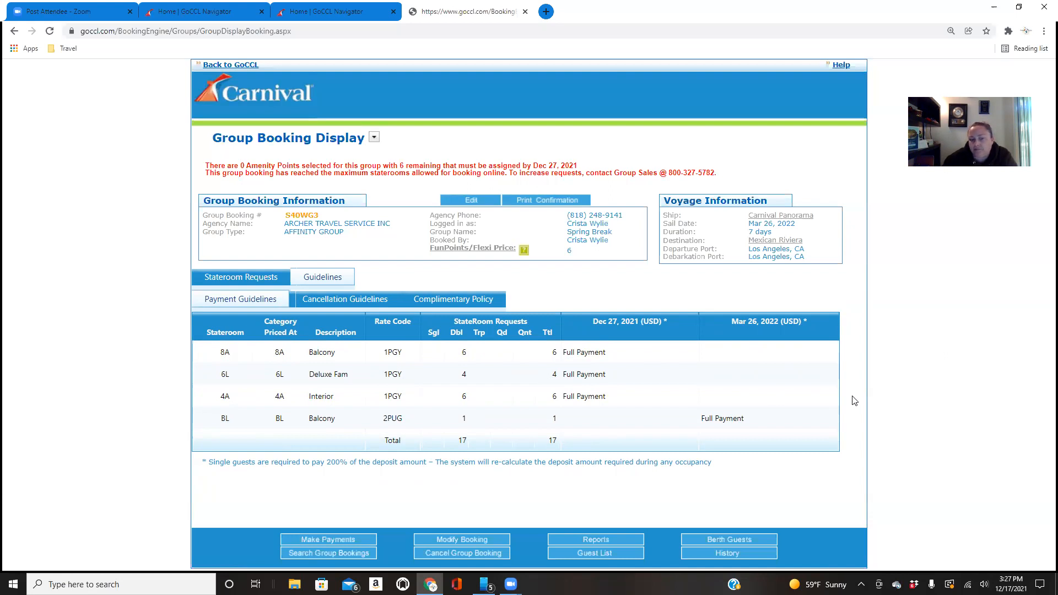
# View the group's available report types and open its Fun Points amenities selection for modification
pyautogui.click(633, 542)
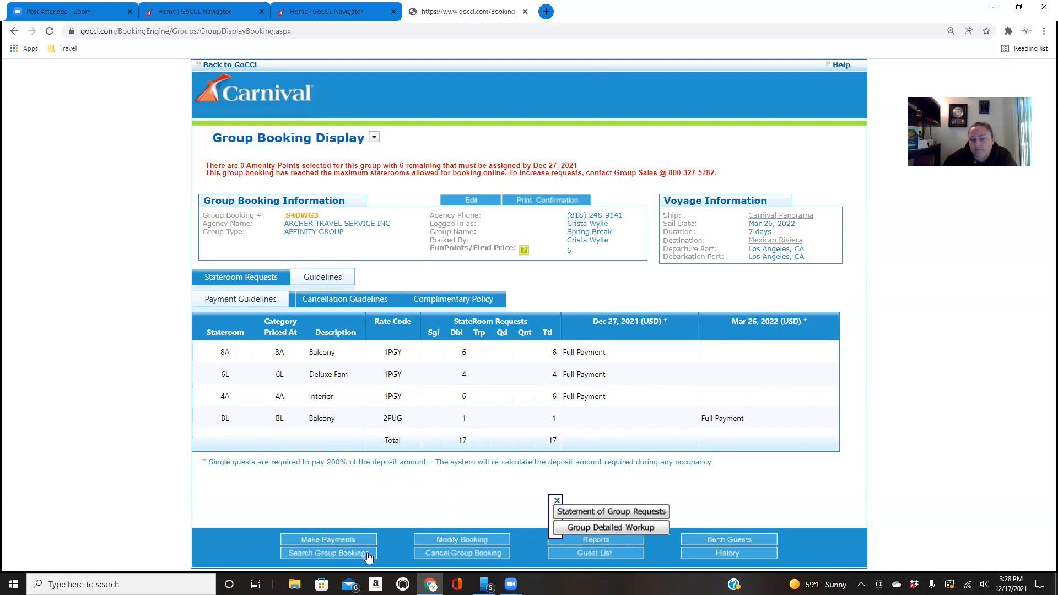
pyautogui.click(431, 540)
pyautogui.click(435, 519)
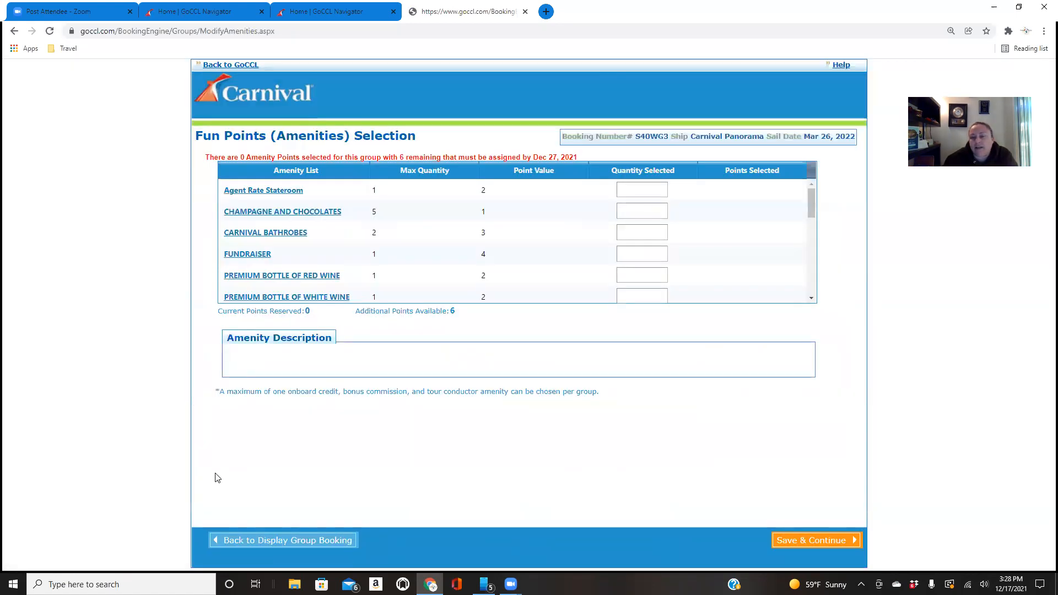
# Return to the group booking display and reopen the group's amenities for modification
pyautogui.click(14, 32)
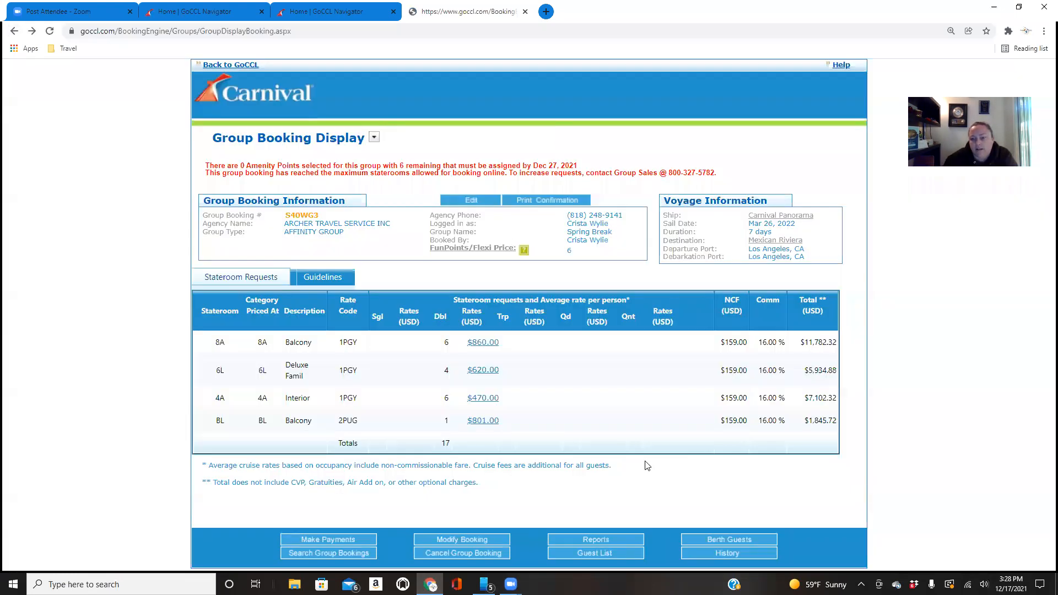
pyautogui.click(452, 540)
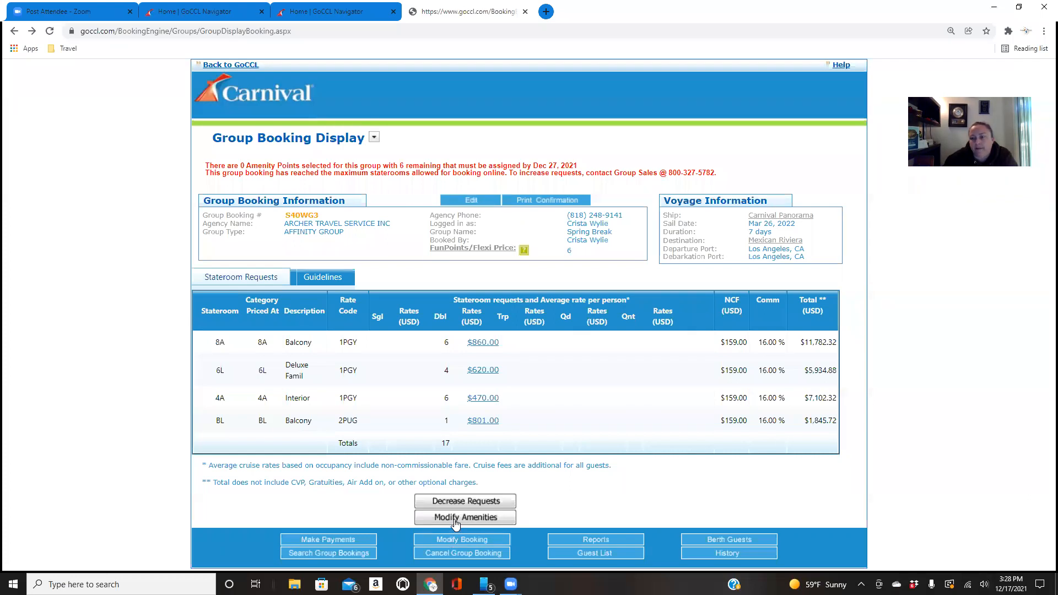
pyautogui.click(455, 518)
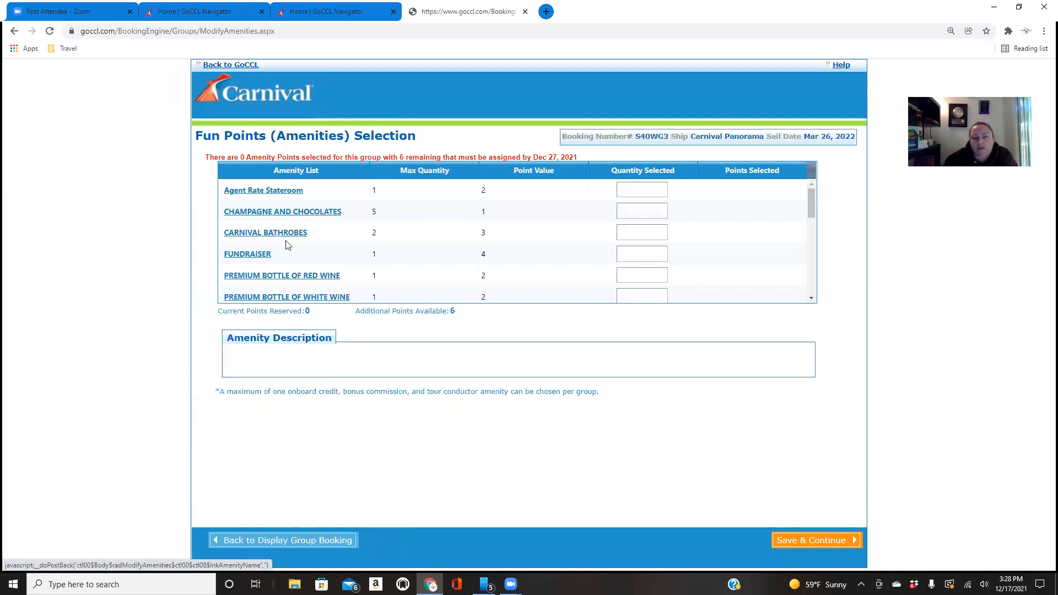
# Set the quantity of the $50 USD/stateroom Bonus Comm. amenity to 1
pyautogui.scroll(-1, 278, 262)
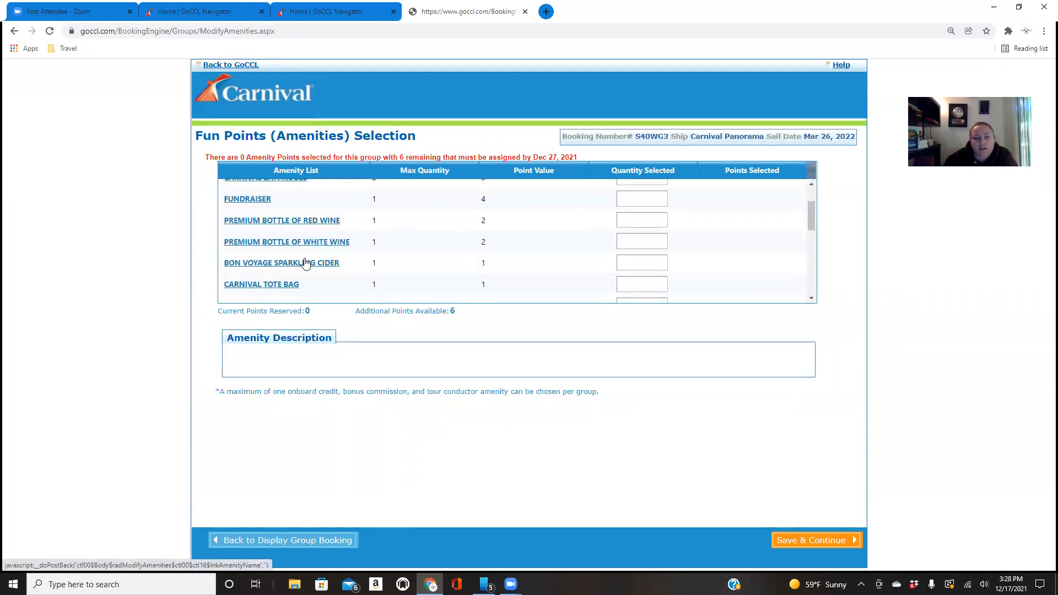
pyautogui.scroll(-1, 311, 262)
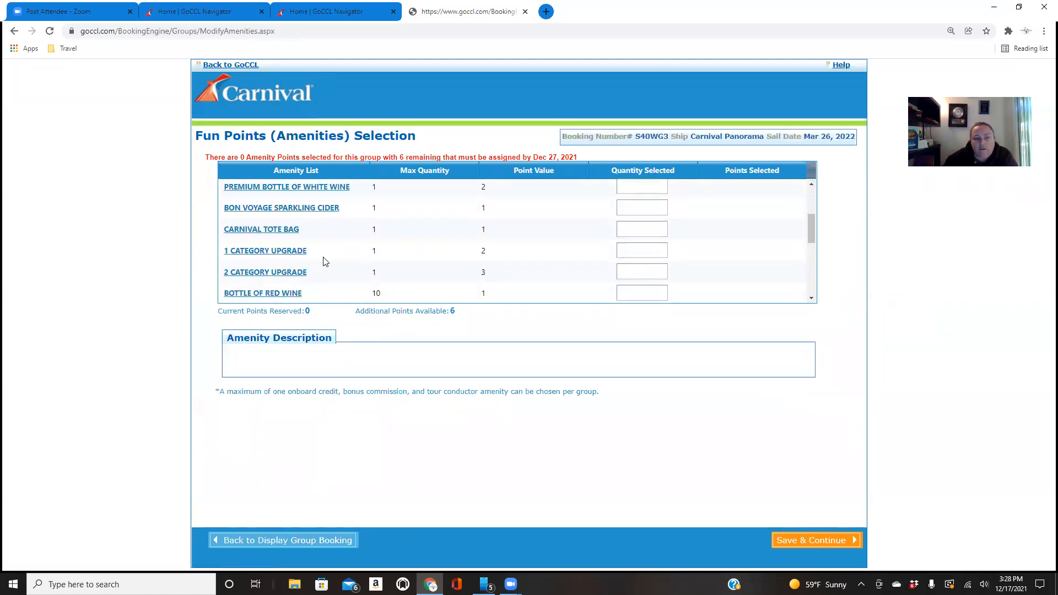
pyautogui.scroll(-1, 325, 262)
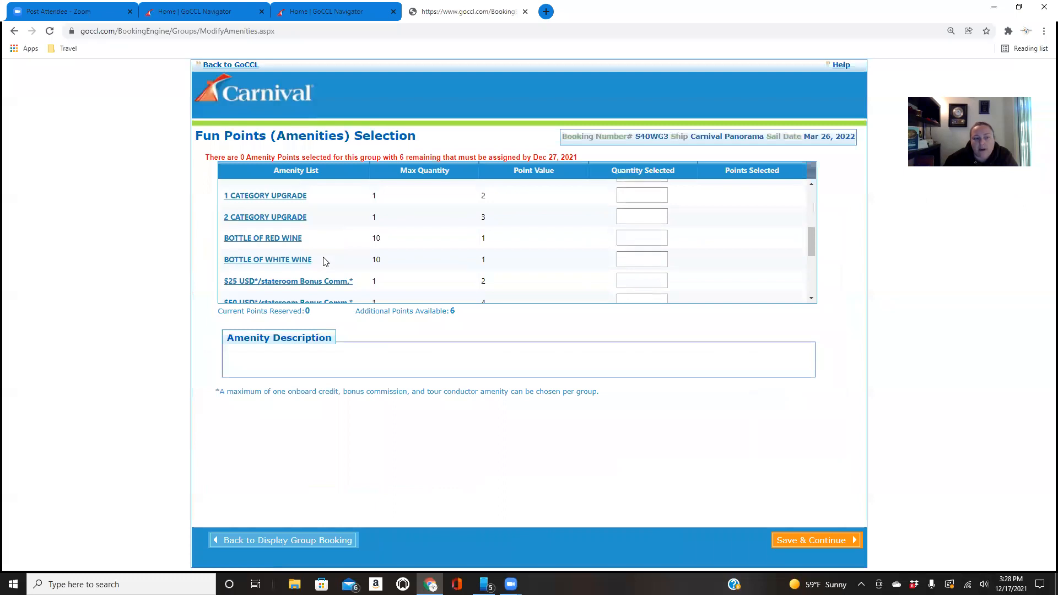
pyautogui.scroll(-1, 325, 262)
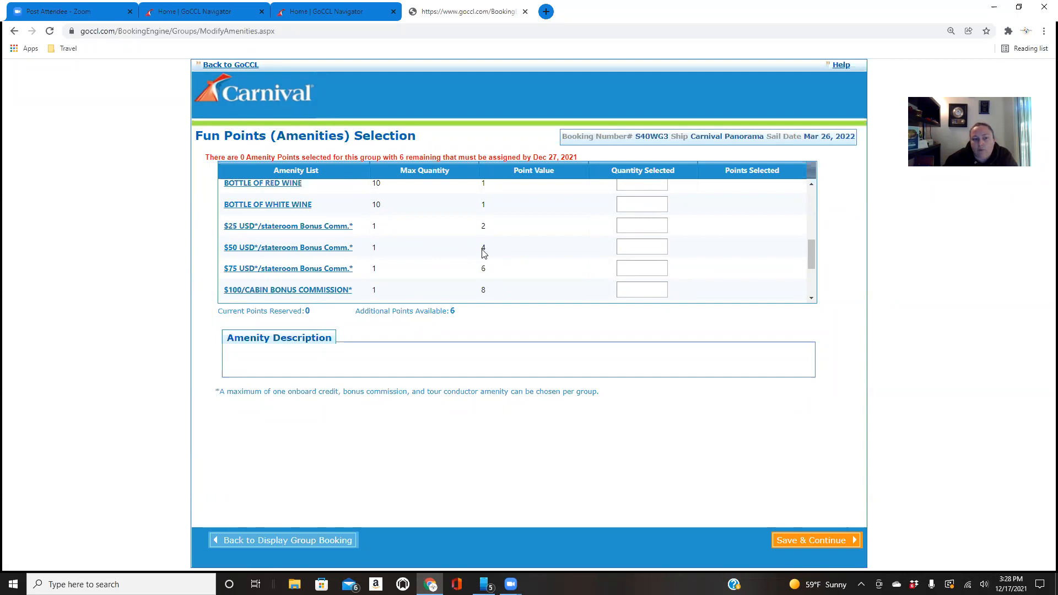
pyautogui.click(643, 247)
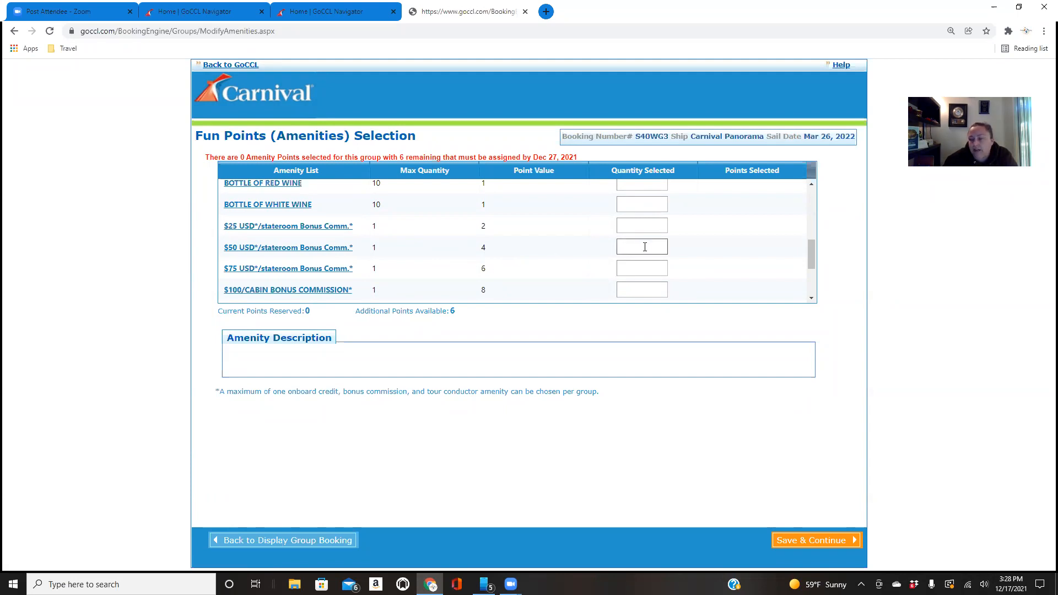
pyautogui.click(645, 247)
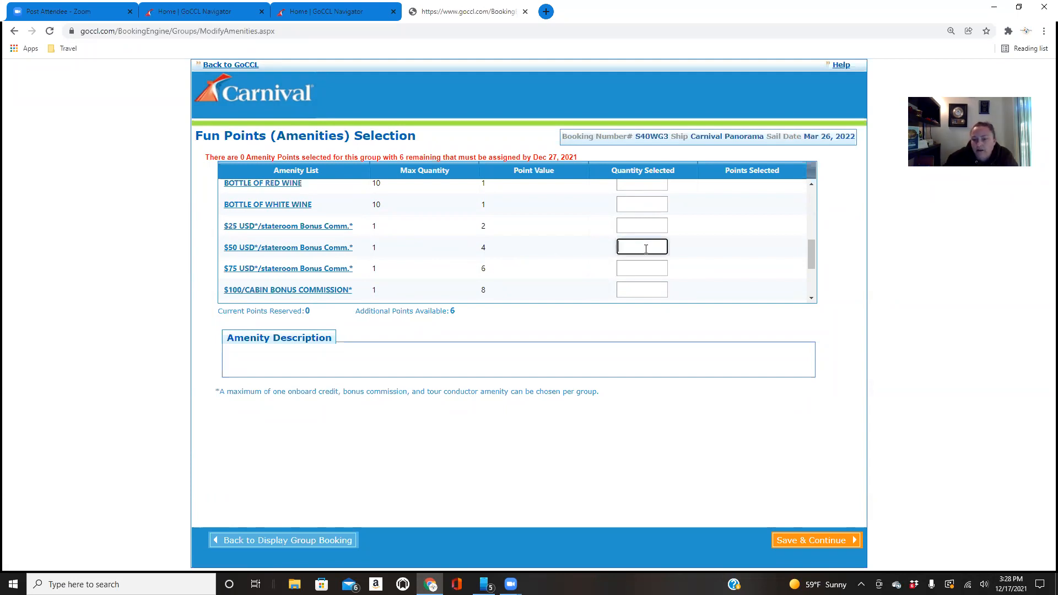
pyautogui.press('BackSpace')
pyautogui.write('1')
pyautogui.click(687, 325)
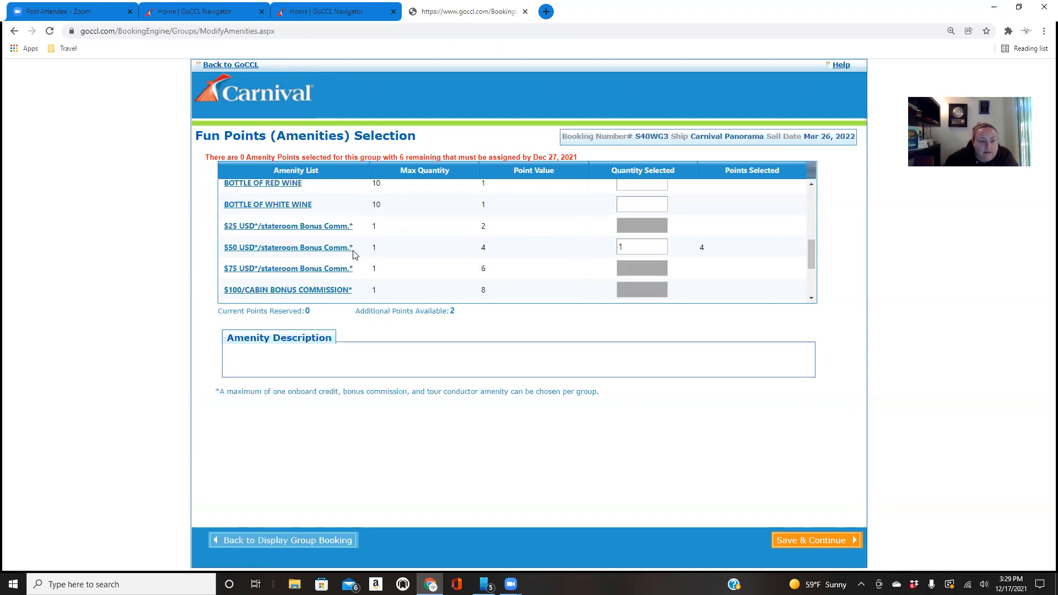
# Clear the selected quantity of the $50 USD/stateroom Bonus Comm. amenity
pyautogui.scroll(-3, 353, 254)
pyautogui.scroll(6, 361, 254)
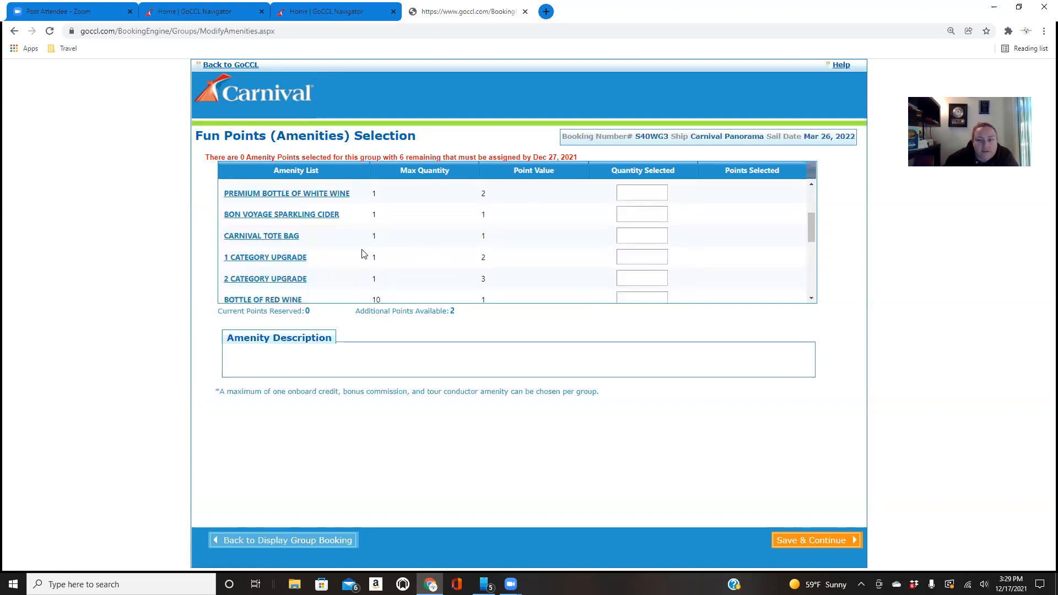
pyautogui.scroll(-5, 612, 273)
pyautogui.click(643, 199)
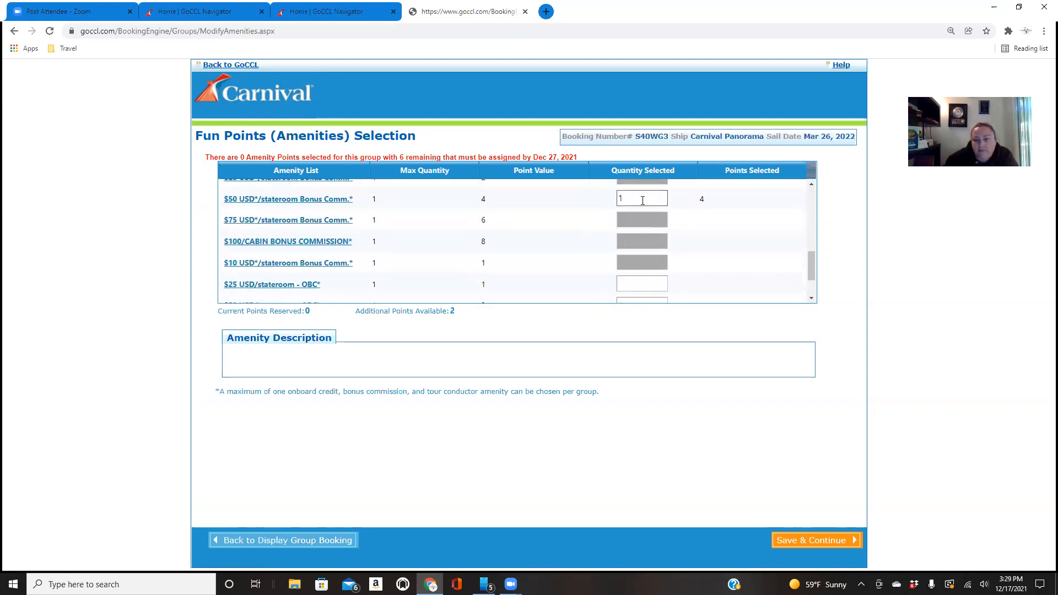
pyautogui.scroll(-2, 526, 227)
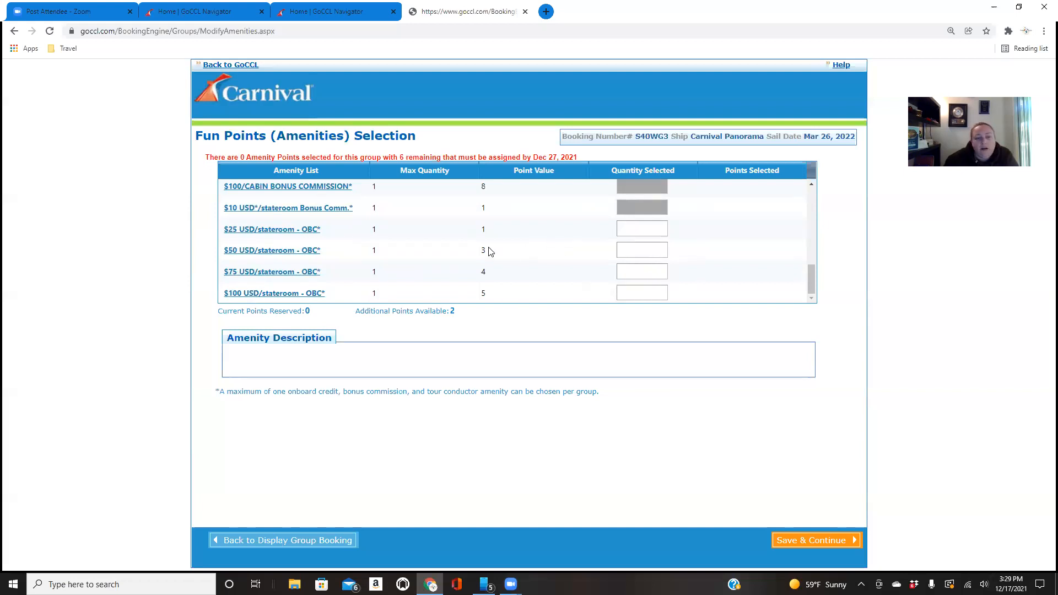
# Try to set the quantity of the $50 USD/stateroom OBC amenity to 3
pyautogui.click(634, 252)
pyautogui.write('3')
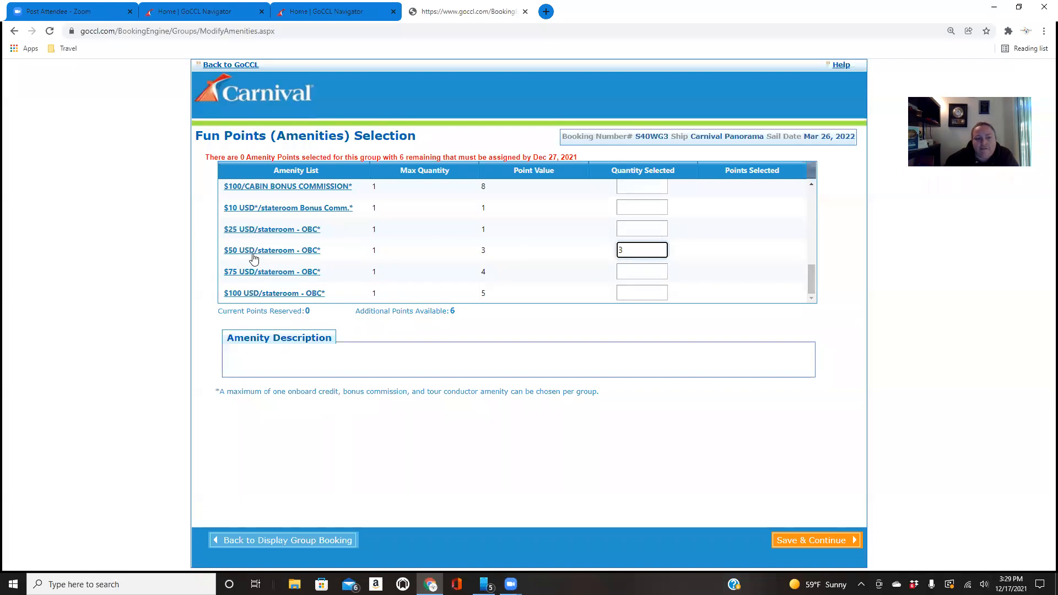
pyautogui.click(495, 318)
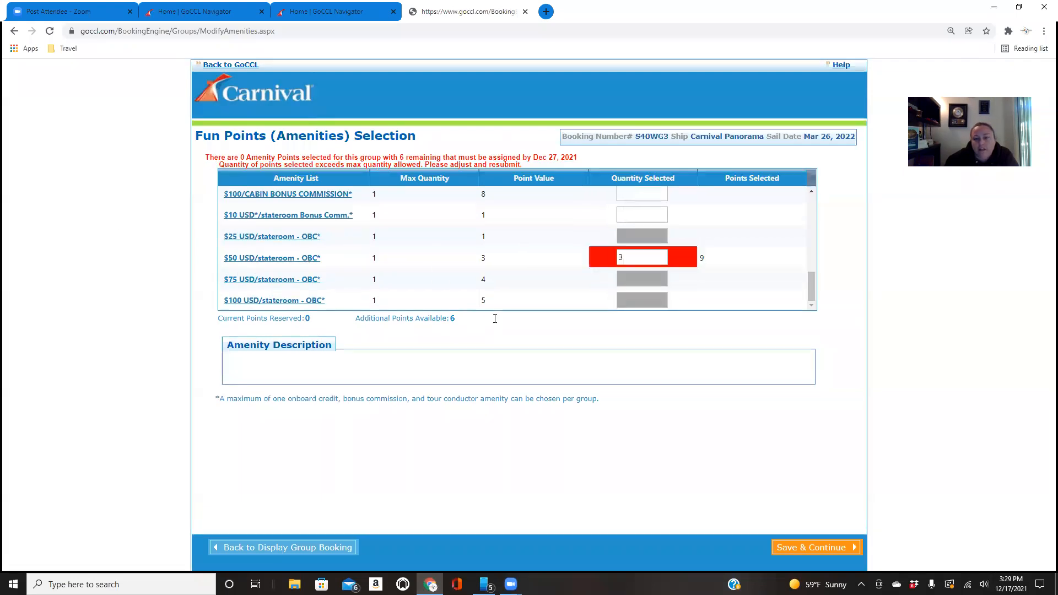
# Set the quantity of the $50 USD/stateroom OBC amenity to 1
pyautogui.scroll(5, 567, 300)
pyautogui.scroll(2, 570, 292)
pyautogui.scroll(-7, 570, 292)
pyautogui.doubleClick(640, 256)
pyautogui.press('BackSpace')
pyautogui.write('1')
pyautogui.click(615, 334)
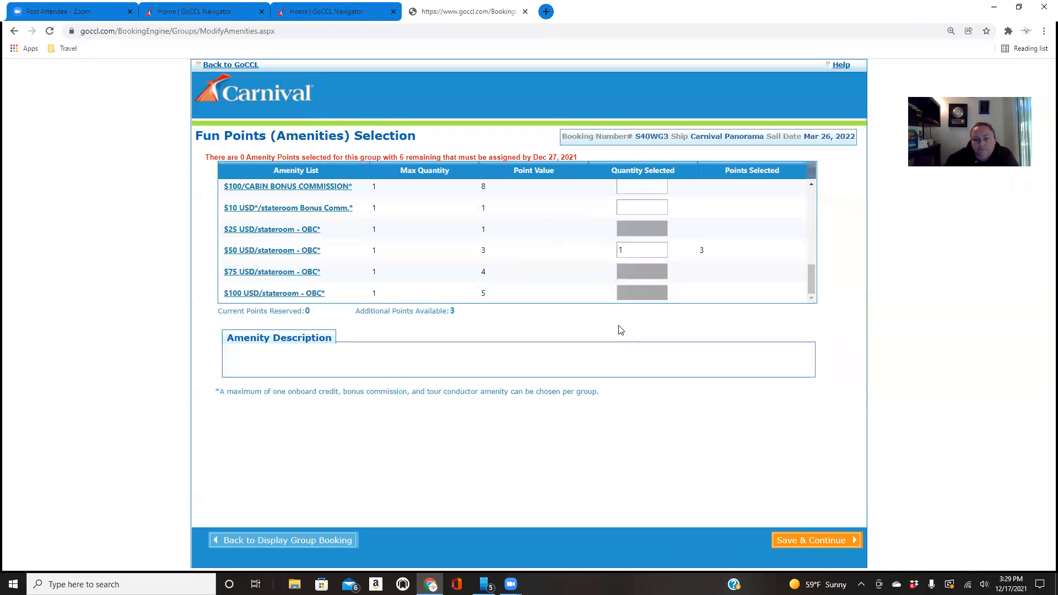
pyautogui.click(622, 250)
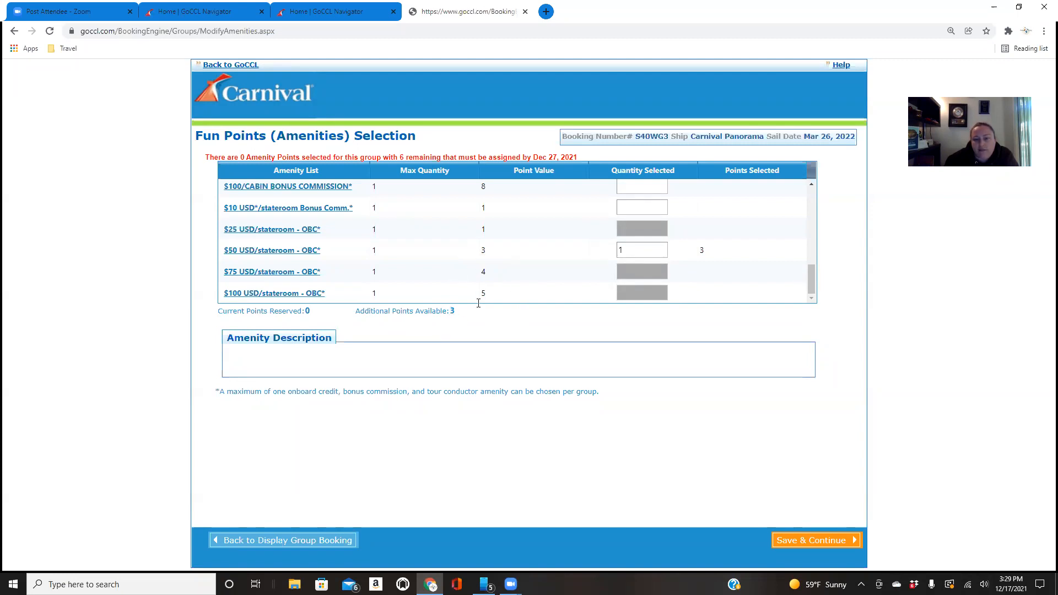
# Review the other amenities and set the Champagne and Chocolates quantity to 1
pyautogui.scroll(2, 551, 259)
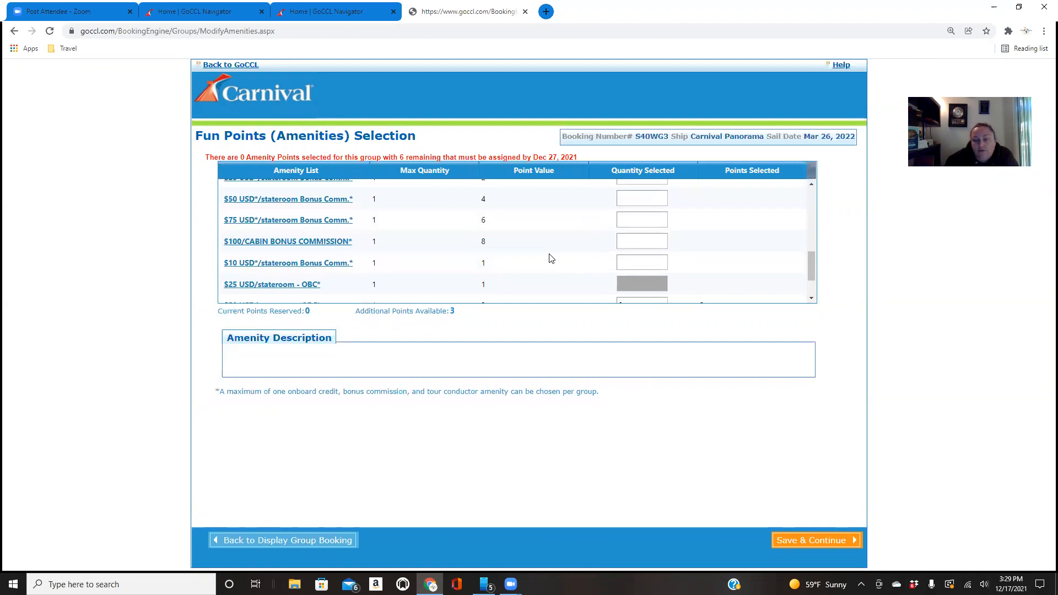
pyautogui.scroll(2, 551, 259)
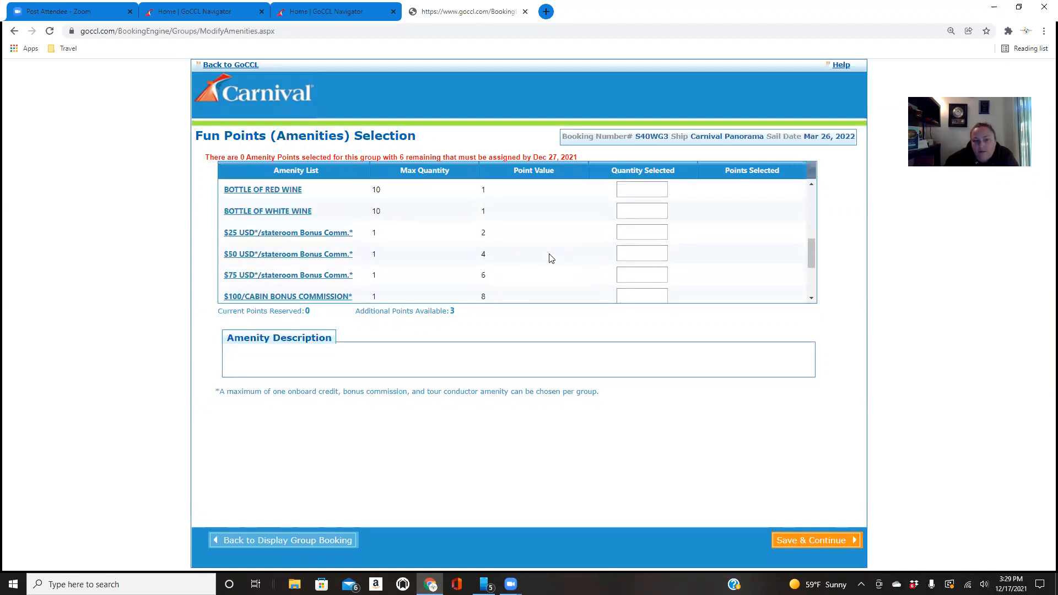
pyautogui.scroll(2, 552, 259)
pyautogui.scroll(-1, 534, 276)
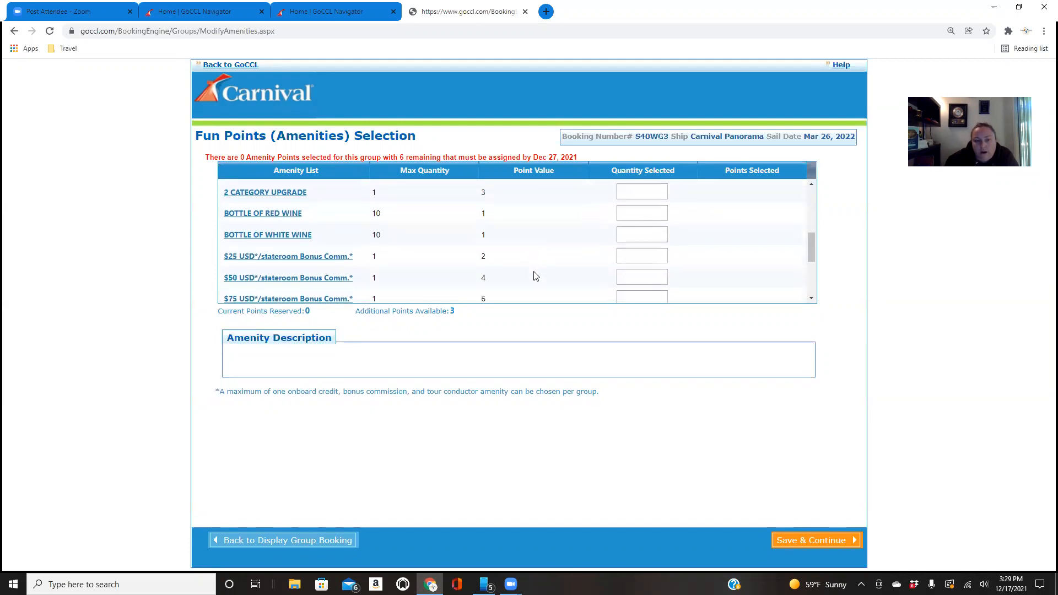
pyautogui.scroll(-2, 533, 276)
pyautogui.scroll(3, 533, 276)
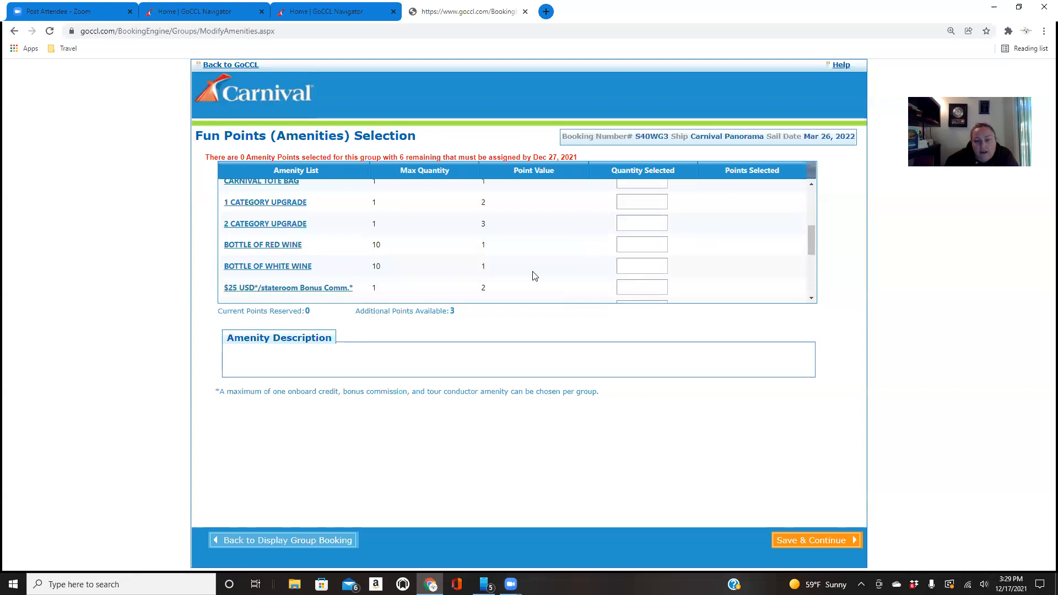
pyautogui.scroll(2, 533, 276)
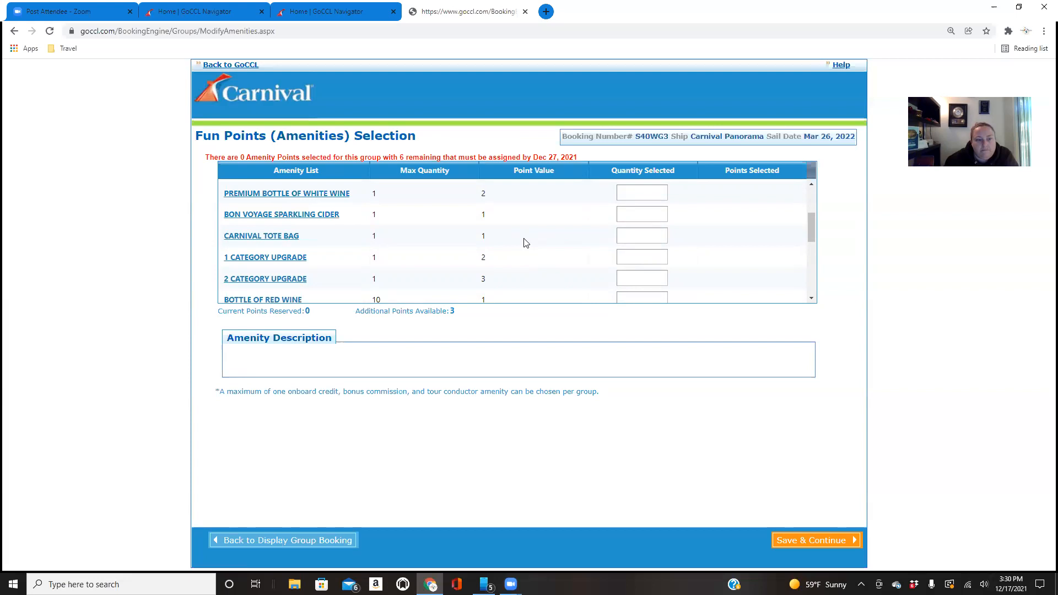
pyautogui.scroll(1, 525, 243)
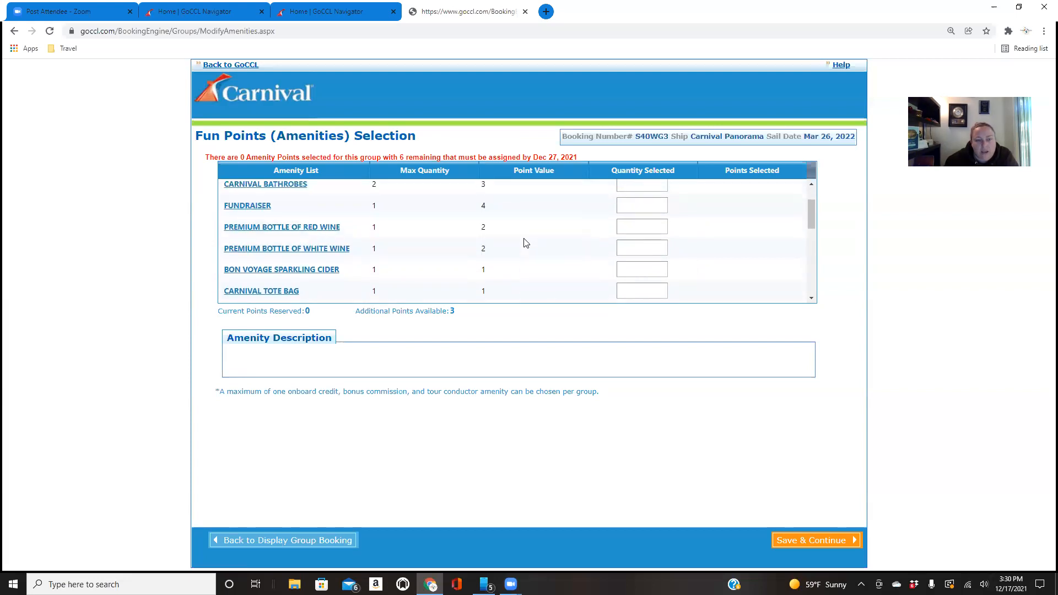
pyautogui.scroll(1, 525, 243)
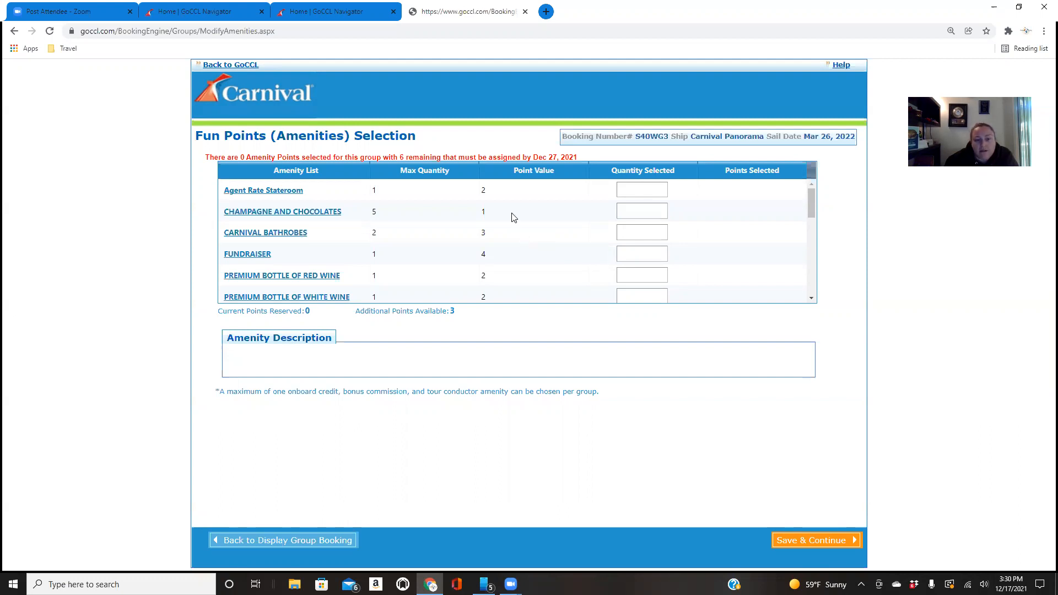
pyautogui.click(633, 211)
pyautogui.write('1')
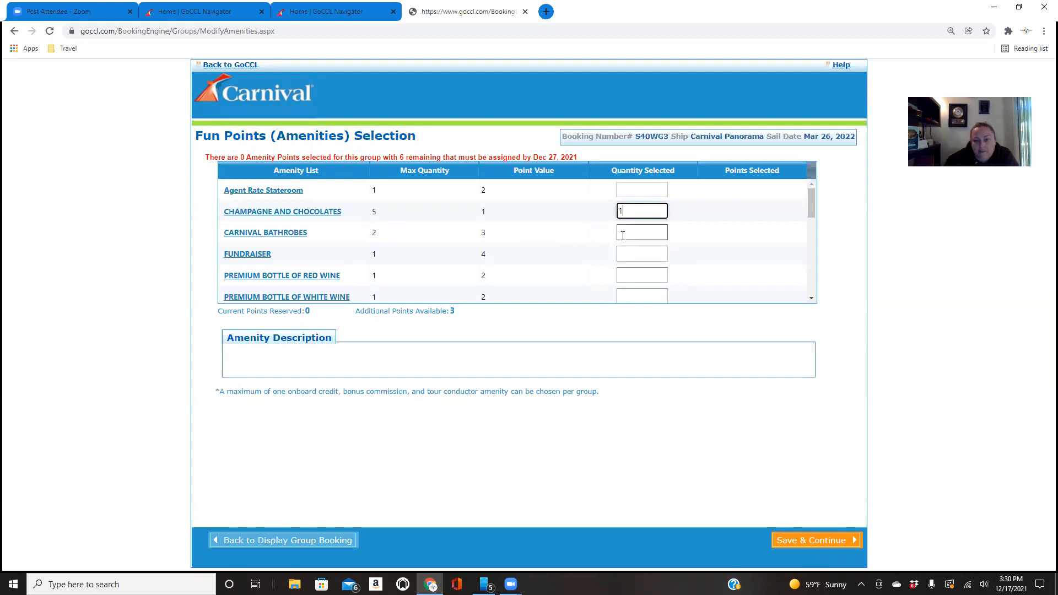
pyautogui.click(626, 255)
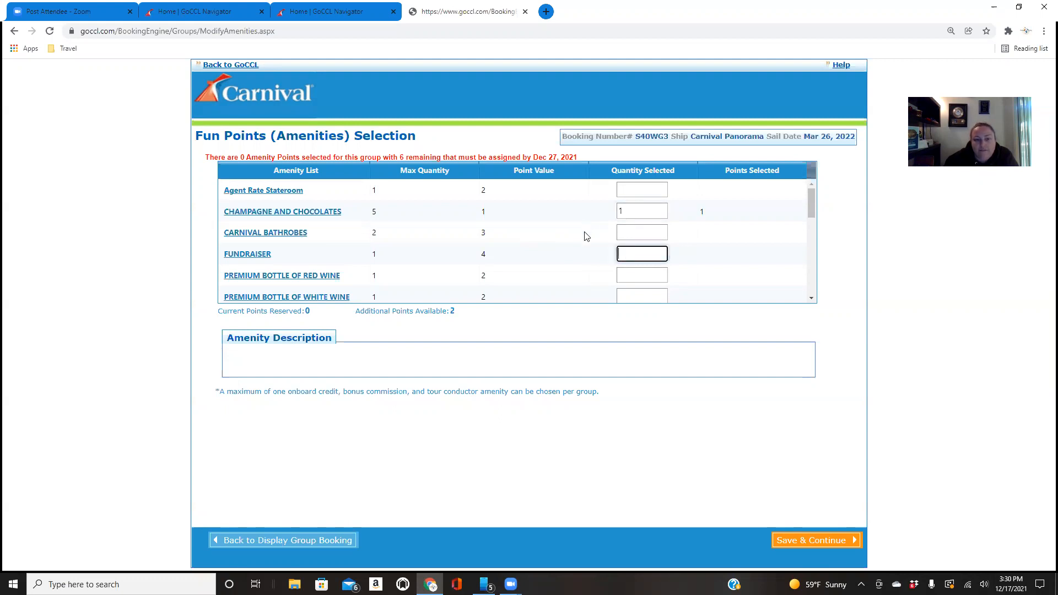
# Set the quantity of the Carnival Tote Bag amenity to 1
pyautogui.scroll(-1, 586, 236)
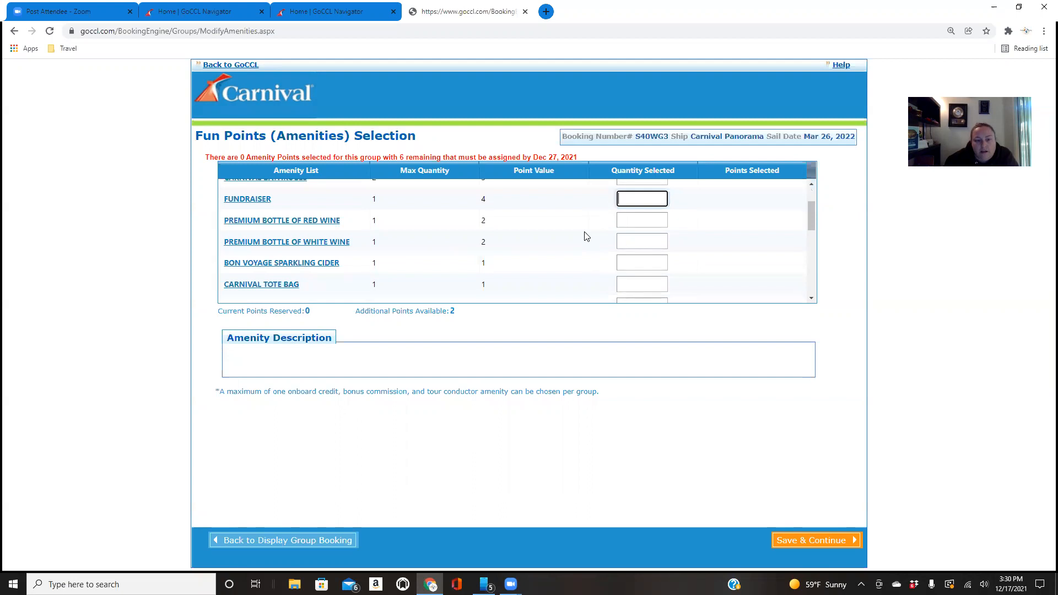
pyautogui.scroll(-1, 586, 236)
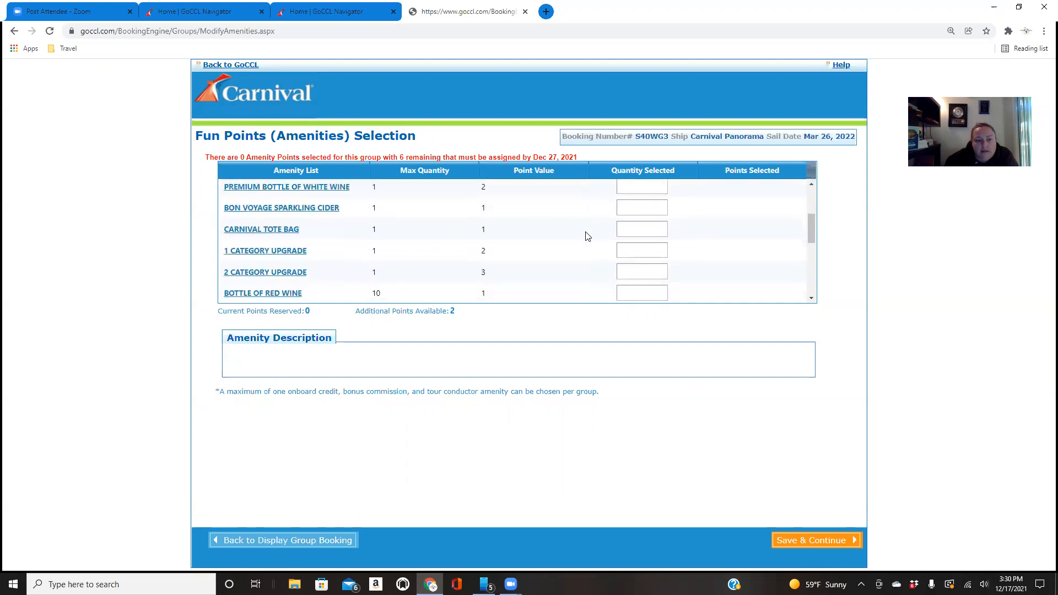
pyautogui.click(647, 232)
pyautogui.write('1')
pyautogui.click(566, 231)
# Check the amenities already selected and set the Bottle of White Wine quantity to 1
pyautogui.scroll(-1, 569, 250)
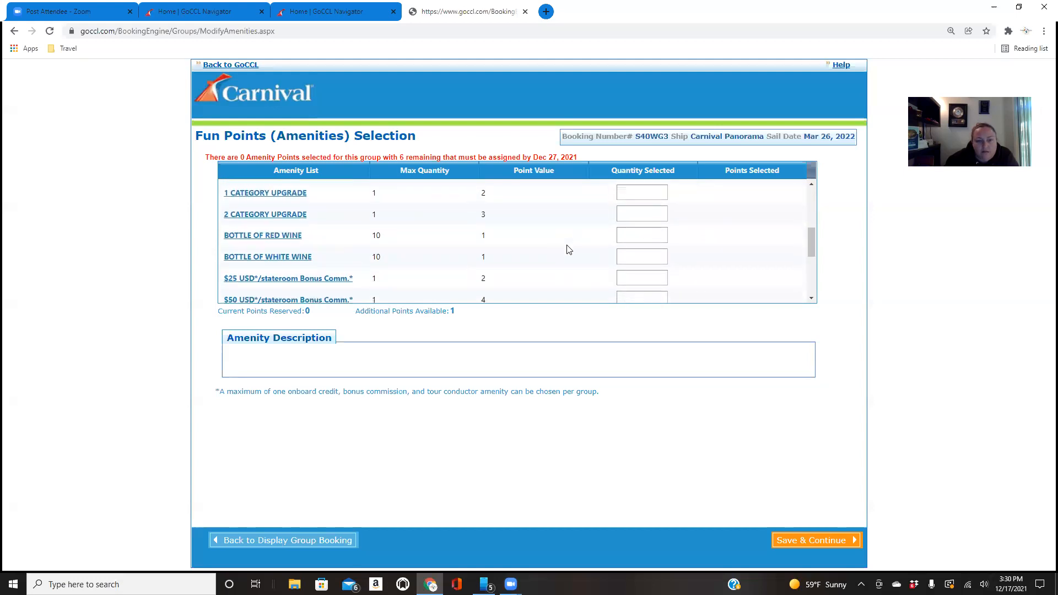
pyautogui.scroll(-1, 569, 250)
pyautogui.scroll(-2, 569, 250)
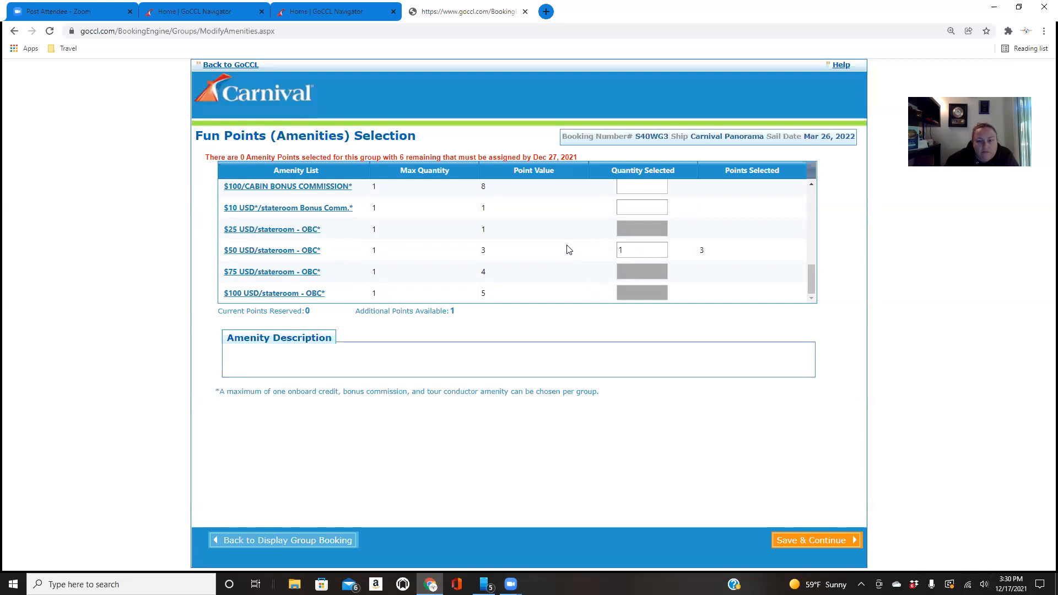
pyautogui.scroll(1, 569, 250)
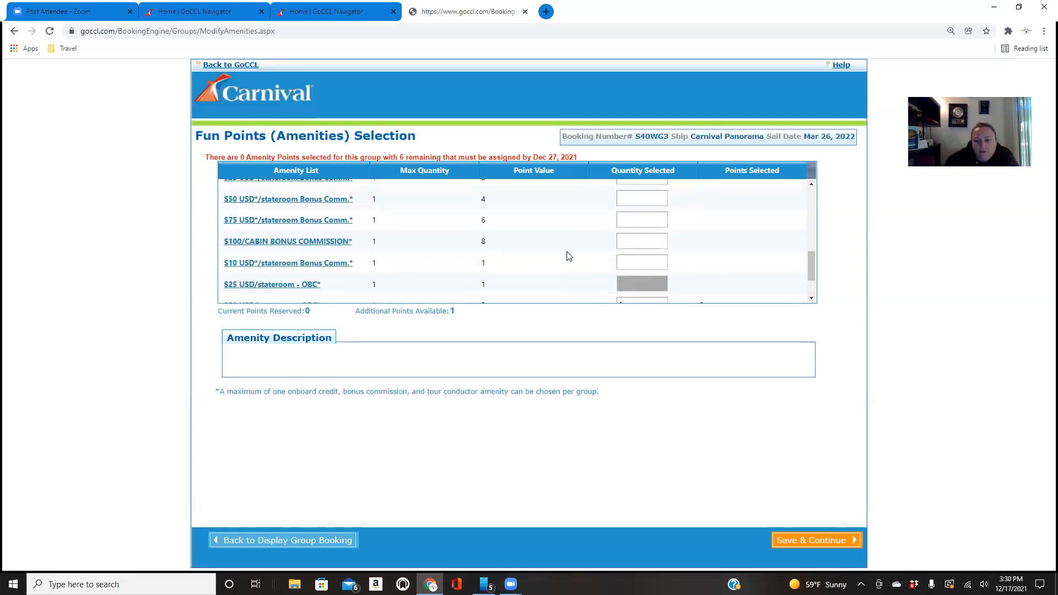
pyautogui.scroll(2, 569, 256)
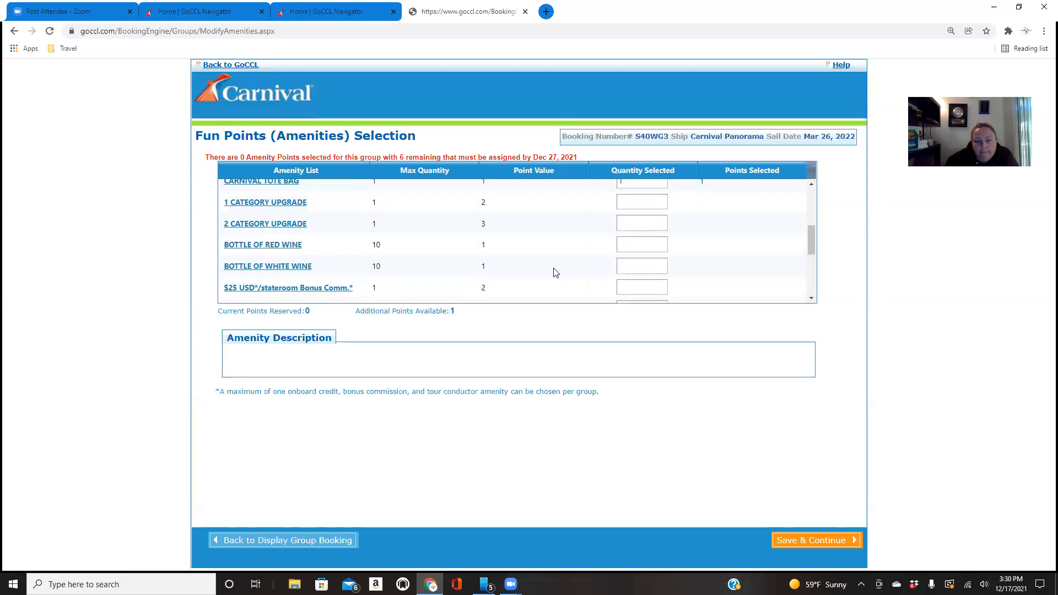
pyautogui.scroll(1, 555, 273)
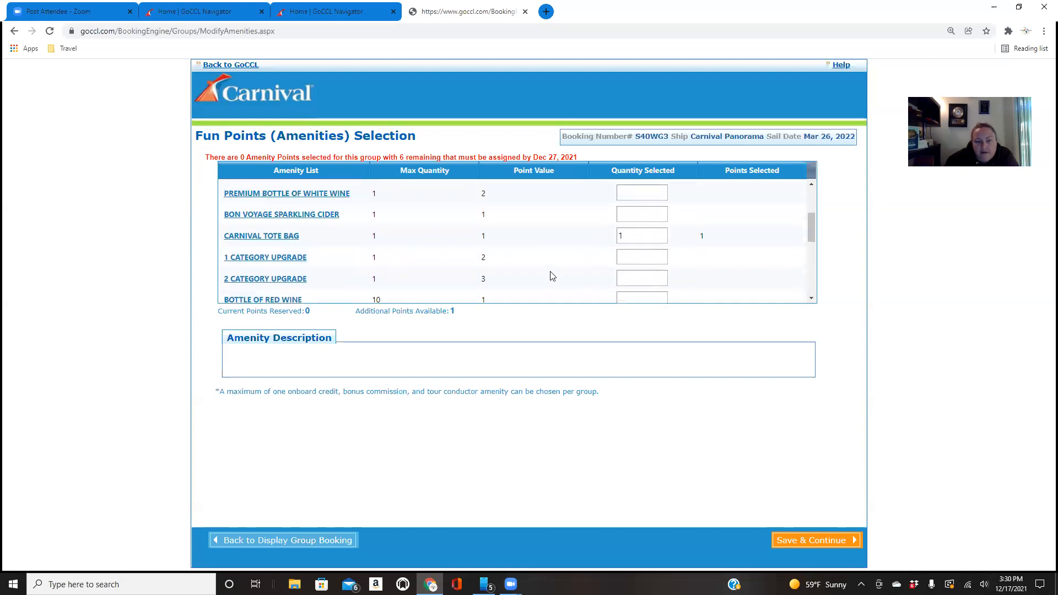
pyautogui.scroll(-2, 551, 276)
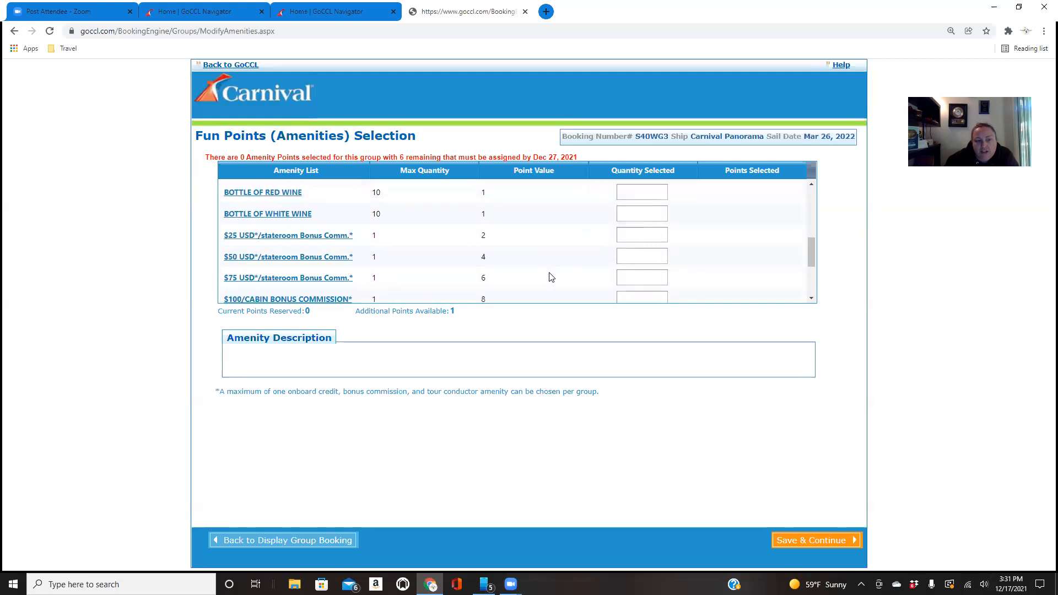
pyautogui.click(635, 214)
pyautogui.write('1')
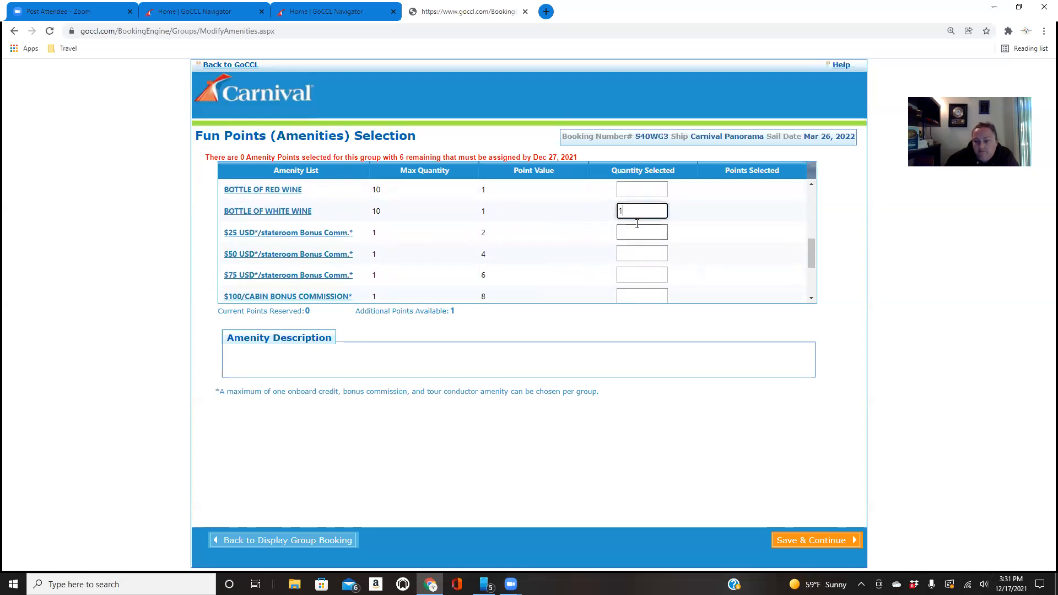
# Save the Fun Points amenity selection for the group
pyautogui.click(555, 331)
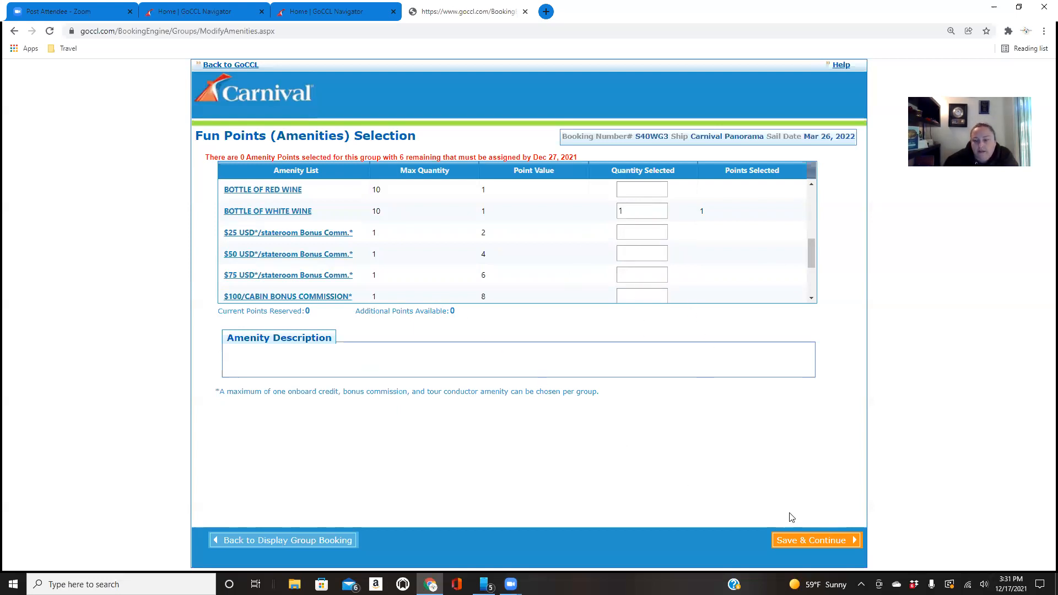
pyautogui.click(796, 542)
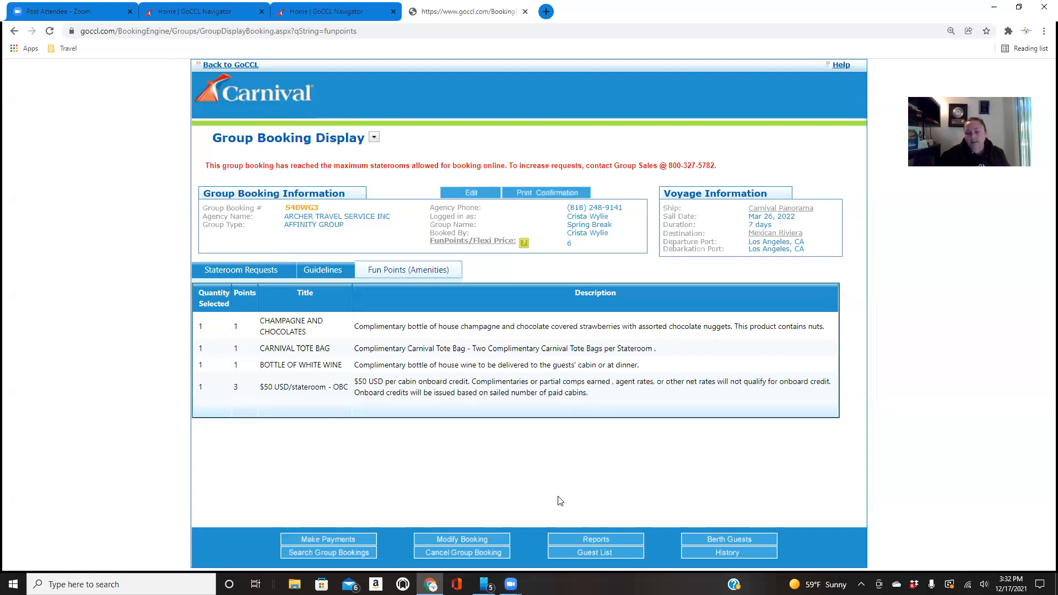
# Look over the modification and payment options available for the group booking
pyautogui.click(488, 542)
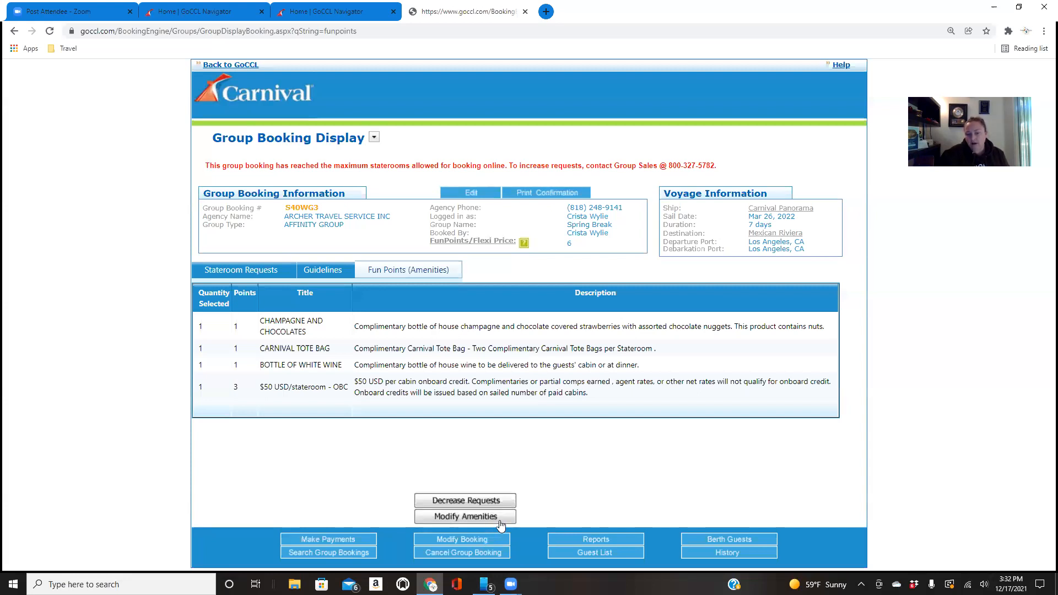
pyautogui.click(338, 542)
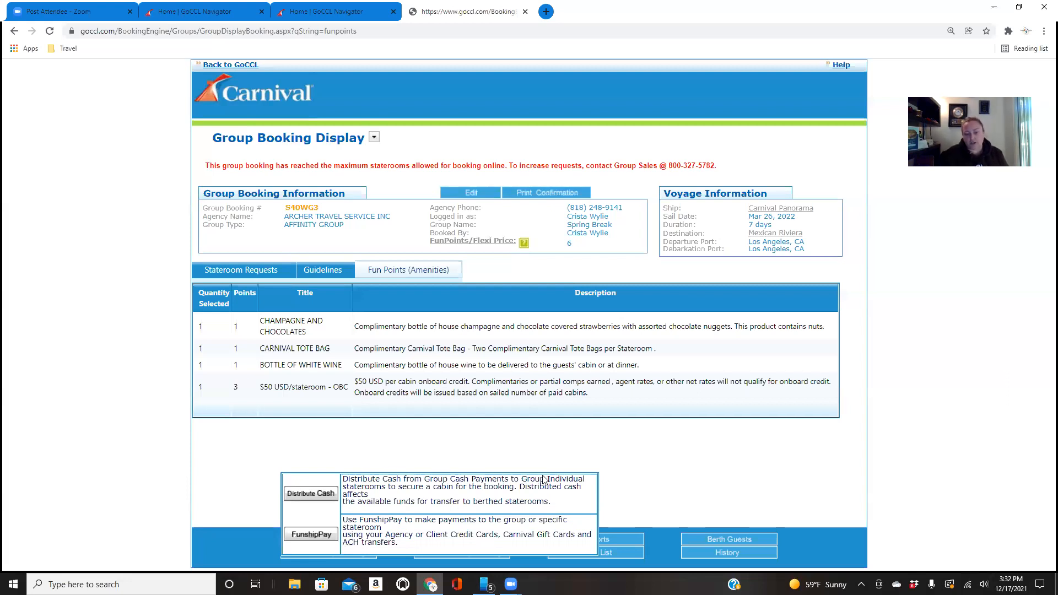
pyautogui.click(666, 478)
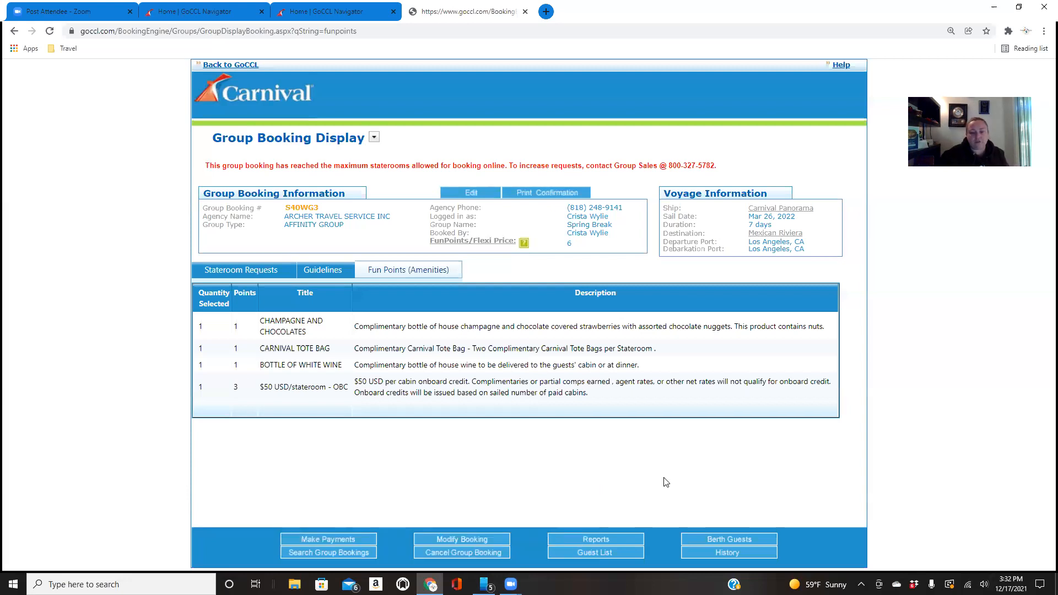
# Open the reservation search for managing individual and group staterooms from the GoCCL home page
pyautogui.click(355, 16)
pyautogui.click(192, 358)
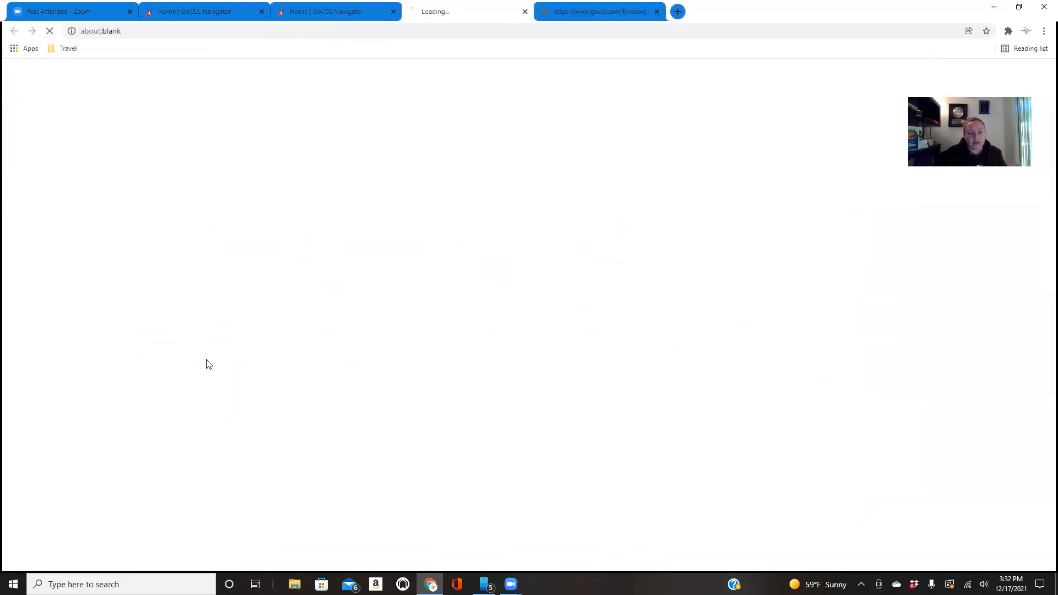
pyautogui.click(523, 11)
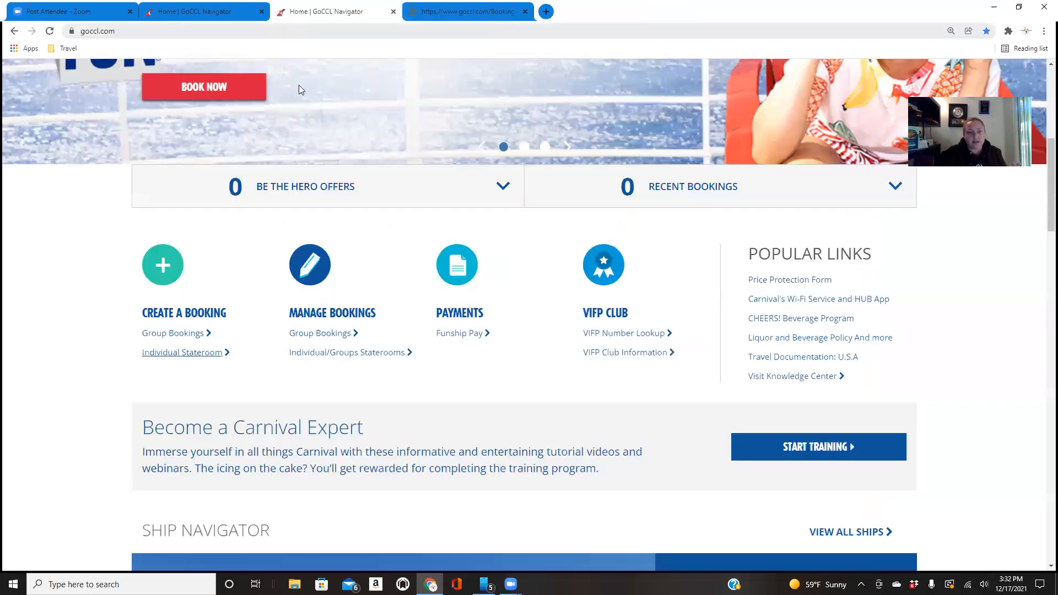
pyautogui.click(330, 355)
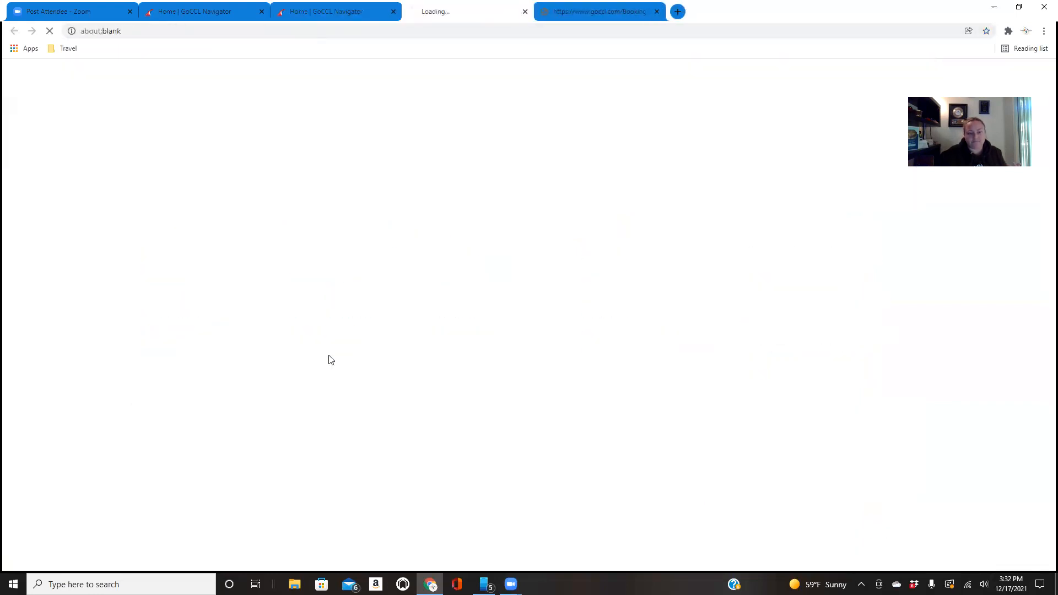
# Search for the guests' stateroom reservation by its booking number
pyautogui.click(406, 195)
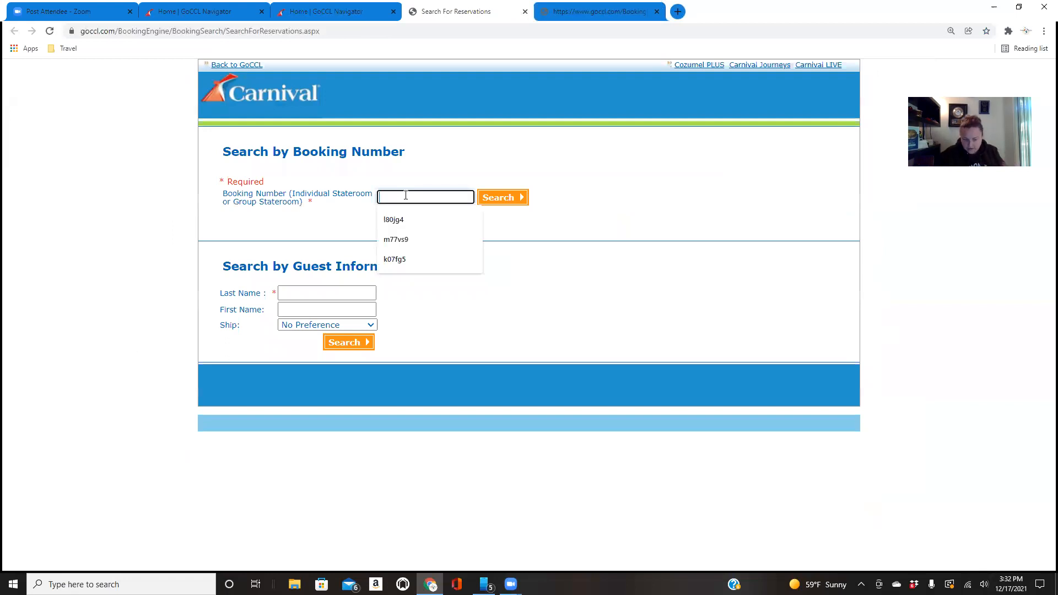
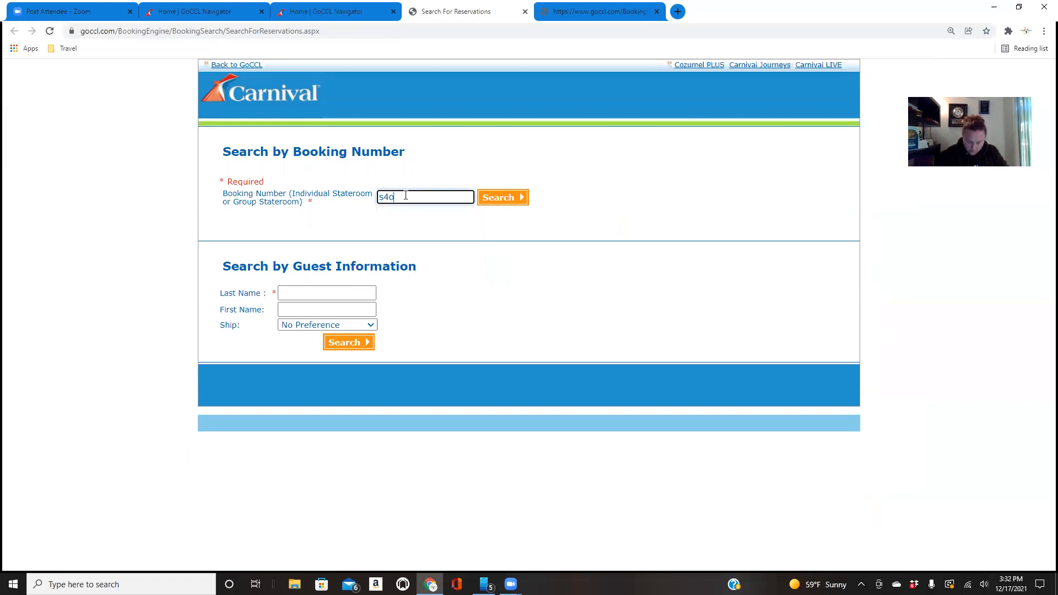
pyautogui.click(500, 203)
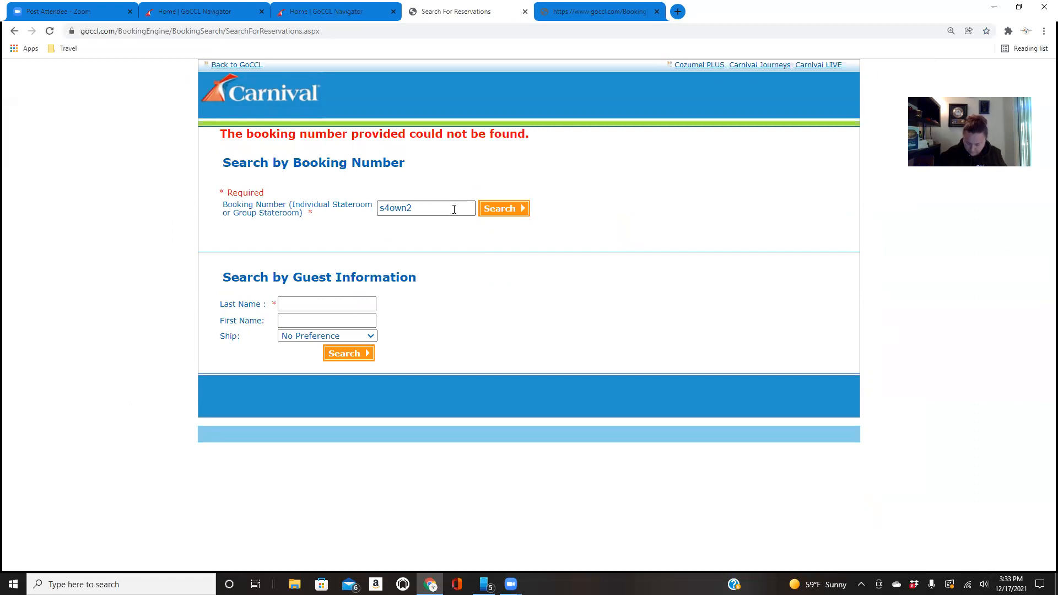
# Replace the mistyped letter "o" in the booking number with a zero and search again
pyautogui.click(435, 208)
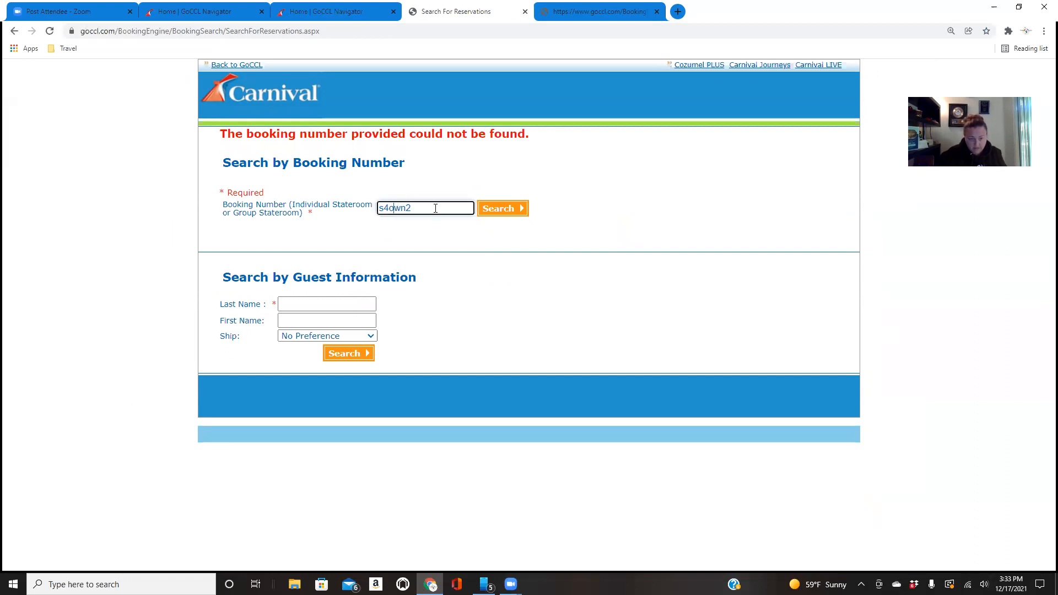
pyautogui.press('Left')
pyautogui.press('Left')
pyautogui.press('Left')
pyautogui.press('BackSpace')
pyautogui.write('0')
pyautogui.click(505, 212)
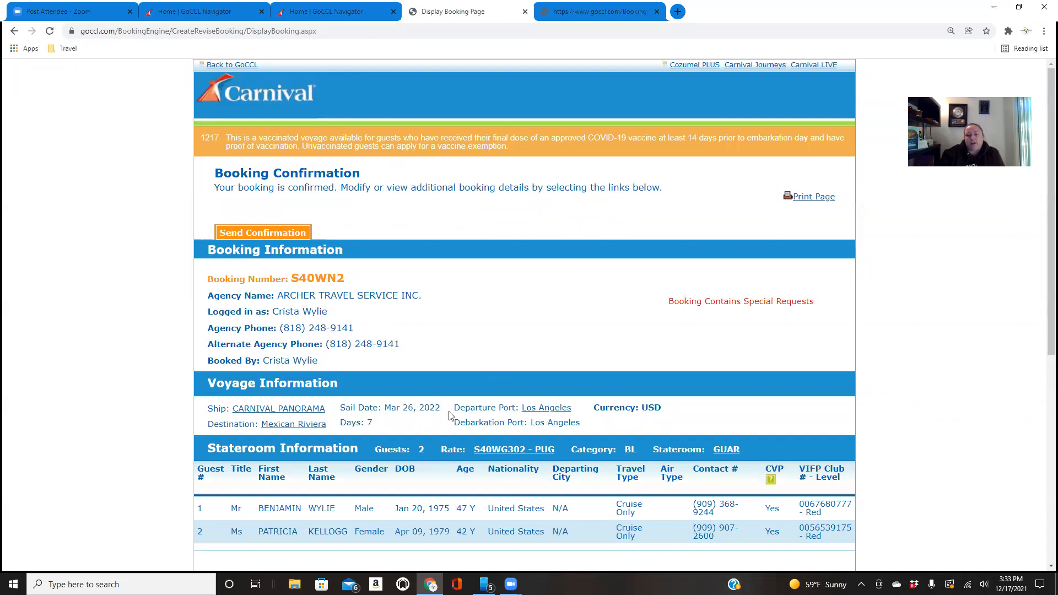
# Review the stateroom booking's payment options and guest transfer choices, and close that booking without changes
pyautogui.scroll(-2, 450, 412)
pyautogui.scroll(-5, 451, 413)
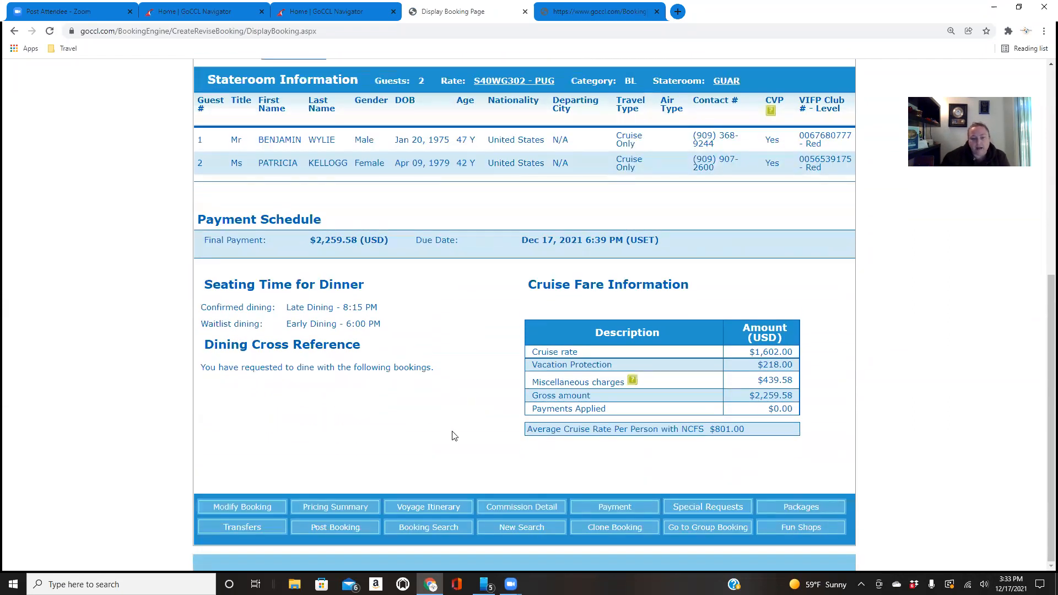
pyautogui.click(626, 511)
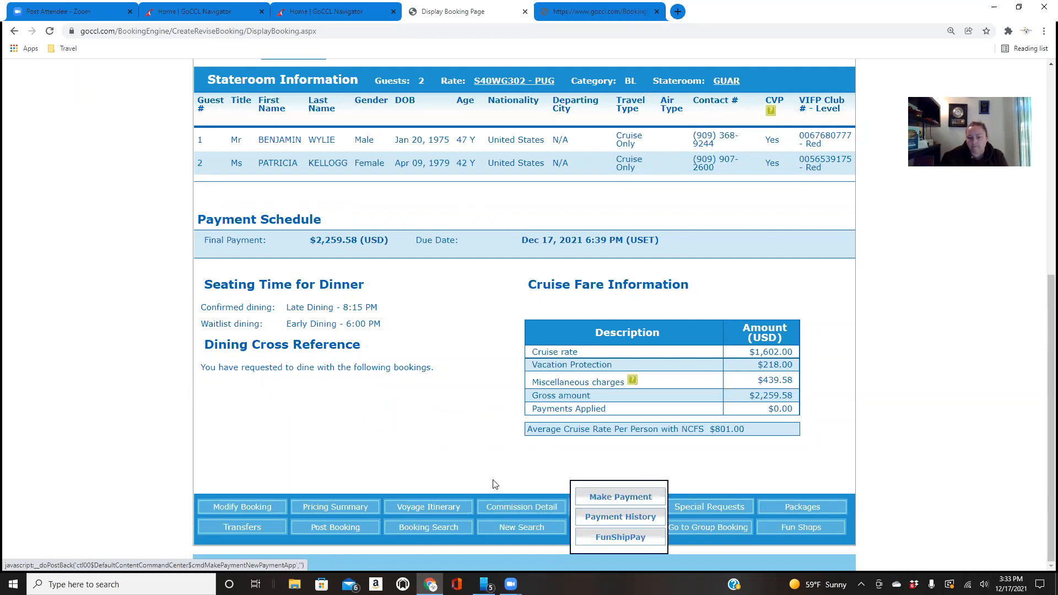
pyautogui.click(256, 528)
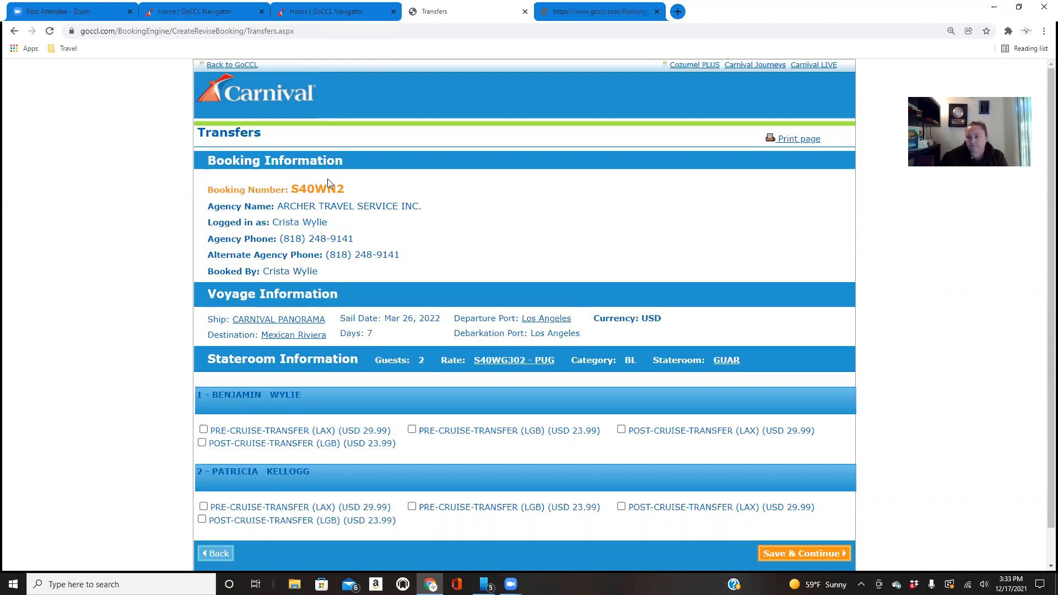
pyautogui.click(525, 11)
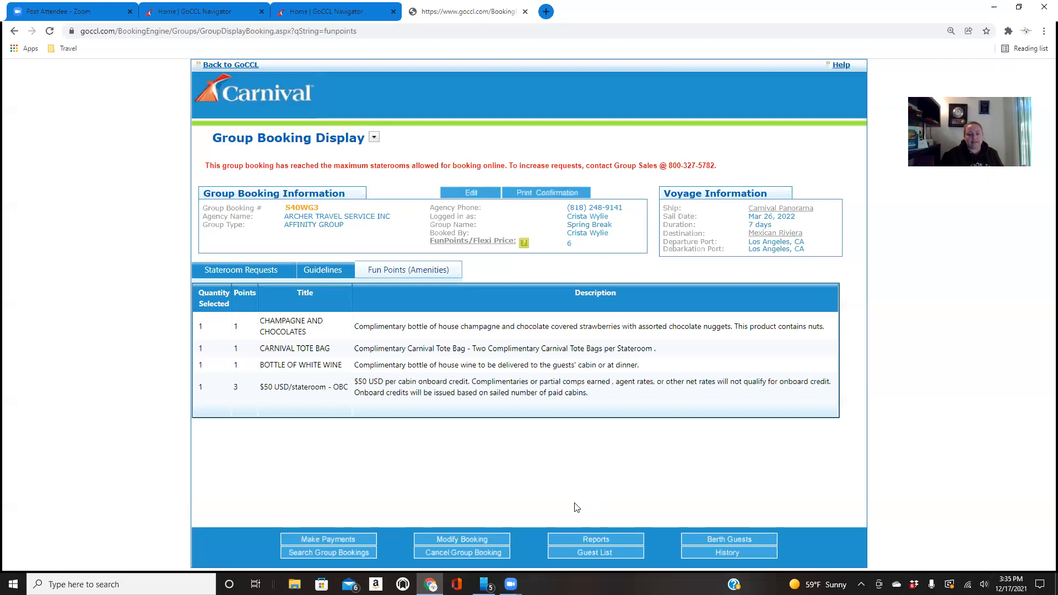
# Cancel the entire Spring Break group booking with the reason Other, described as "test", and close its page
pyautogui.click(486, 554)
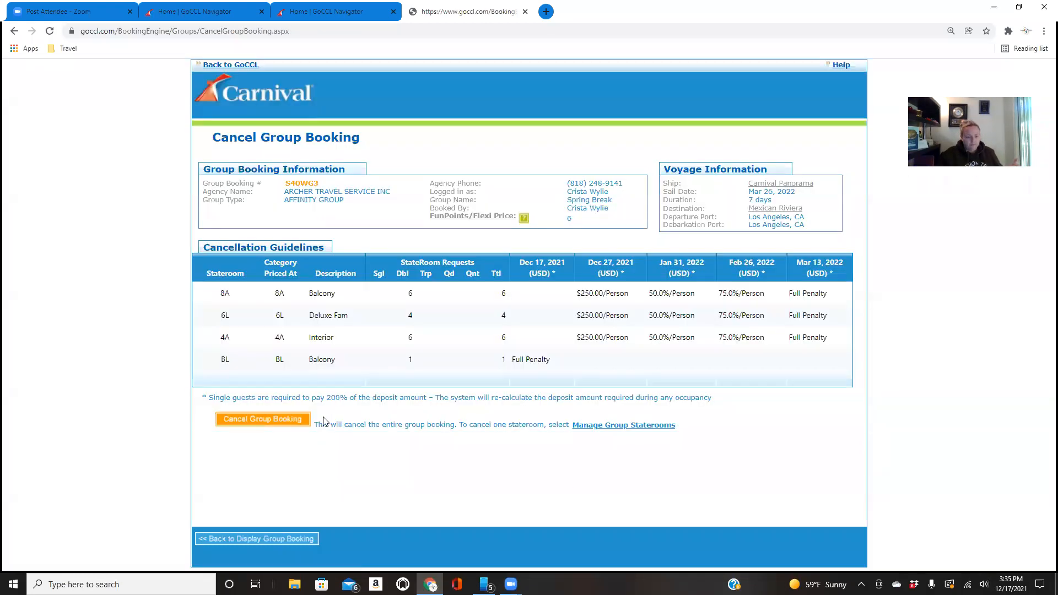
pyautogui.click(296, 419)
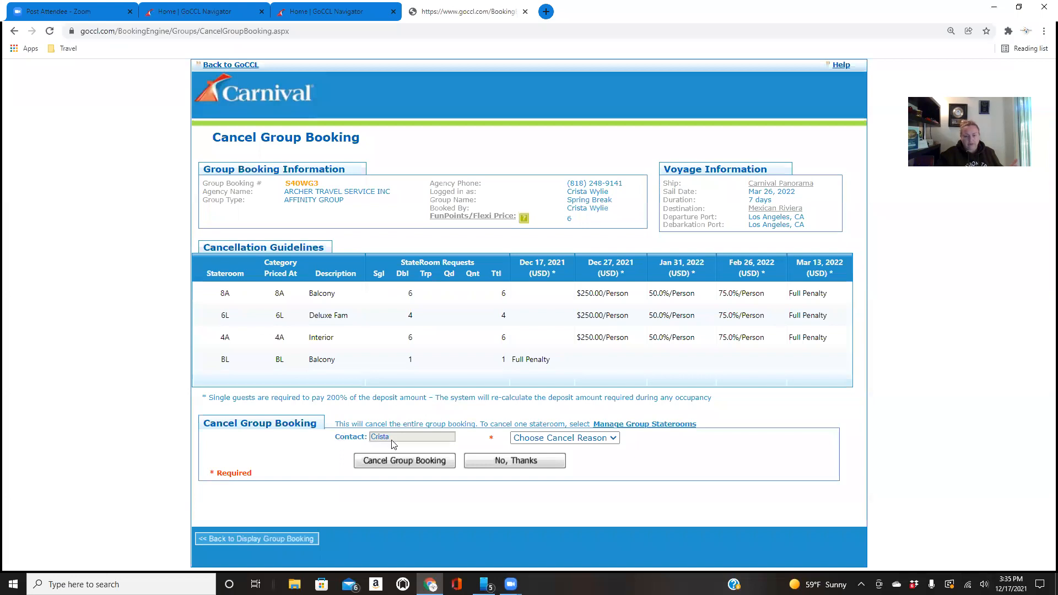
pyautogui.click(519, 439)
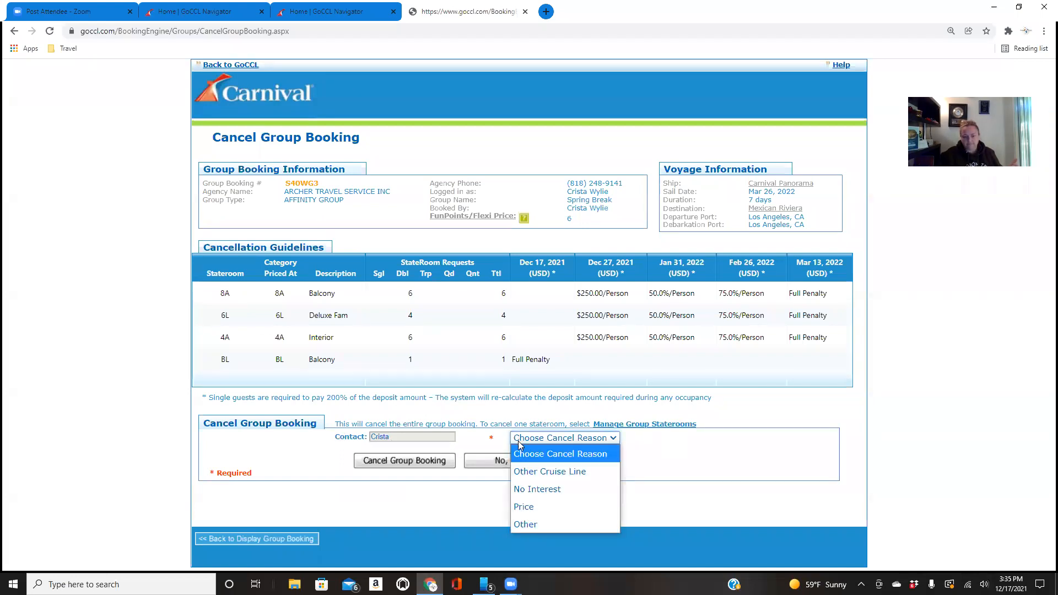
pyautogui.click(522, 522)
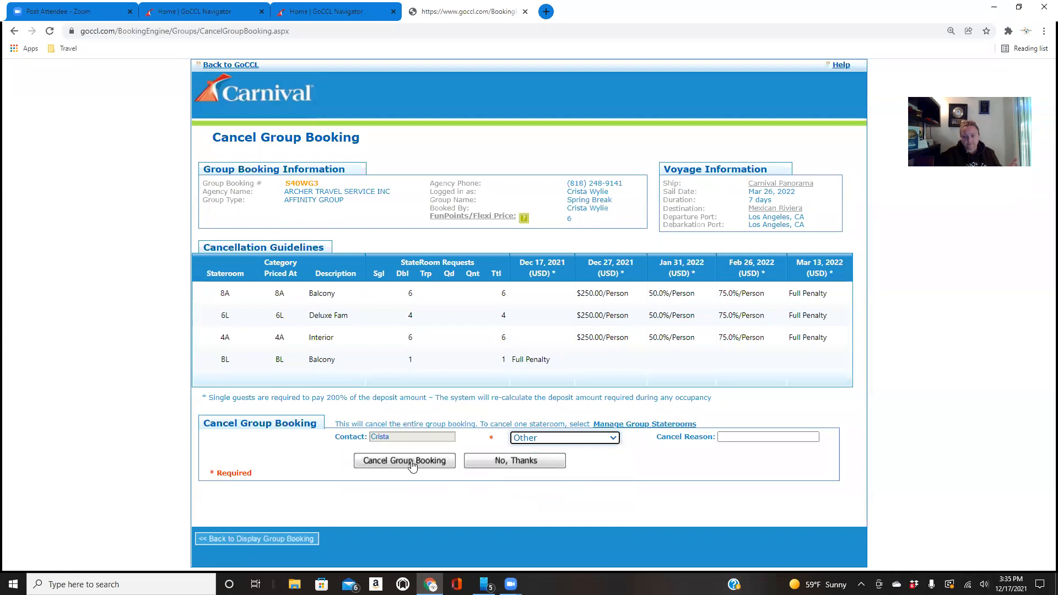
pyautogui.click(731, 439)
pyautogui.write('test')
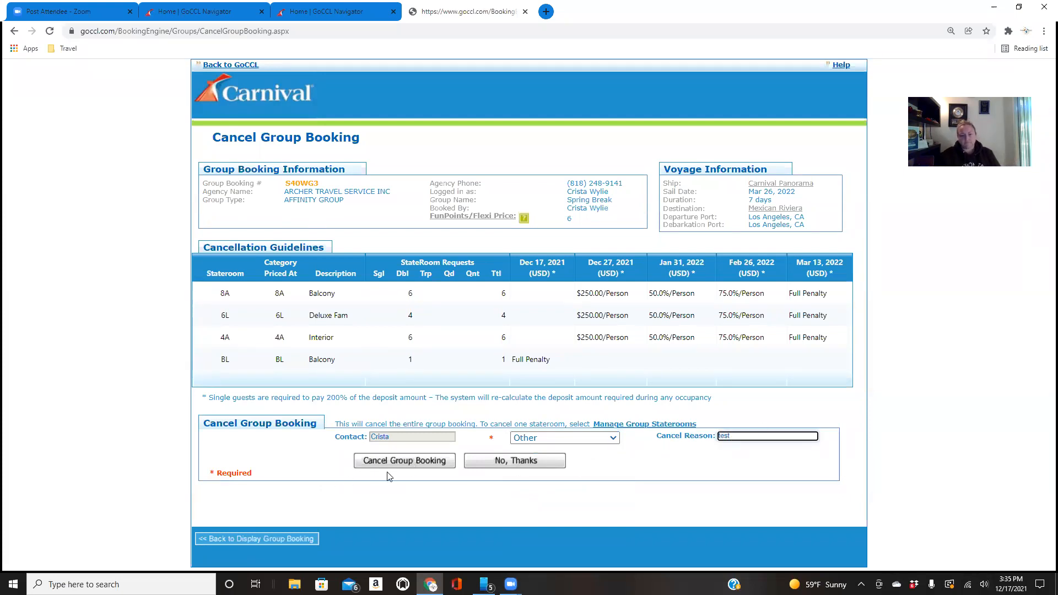
pyautogui.click(402, 464)
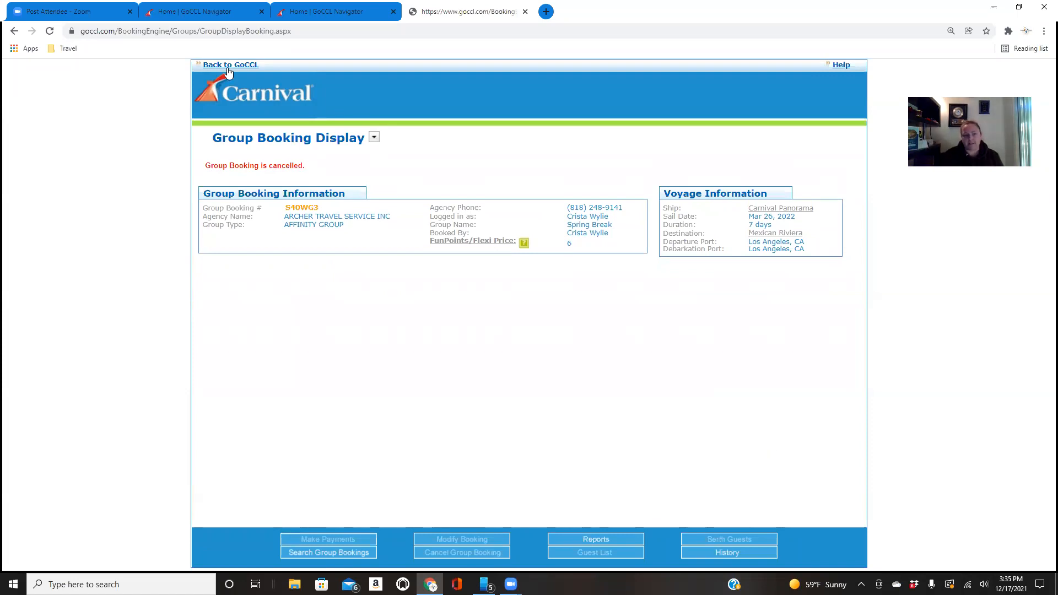
pyautogui.click(525, 12)
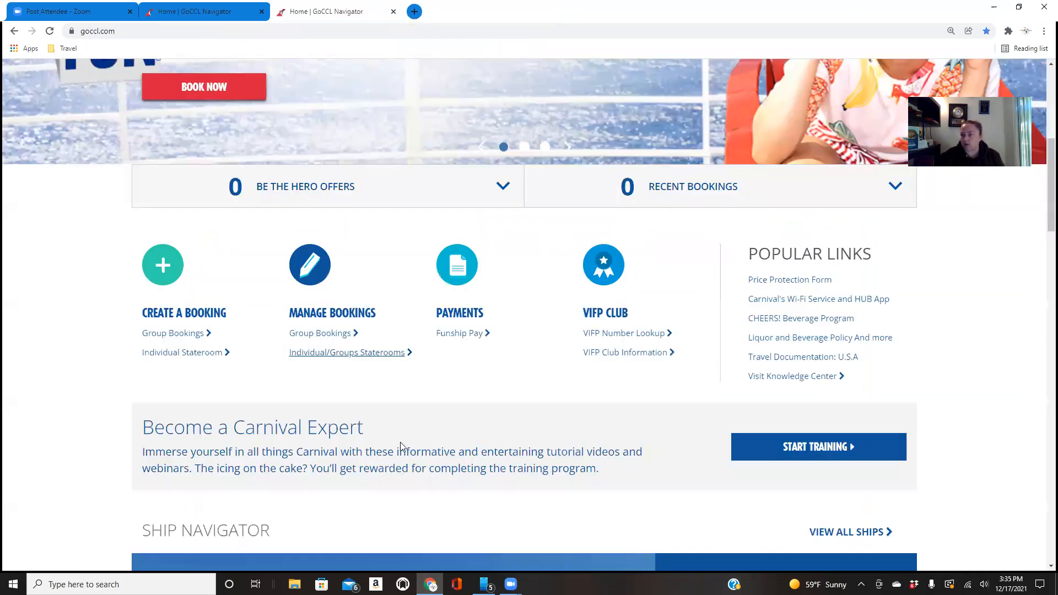